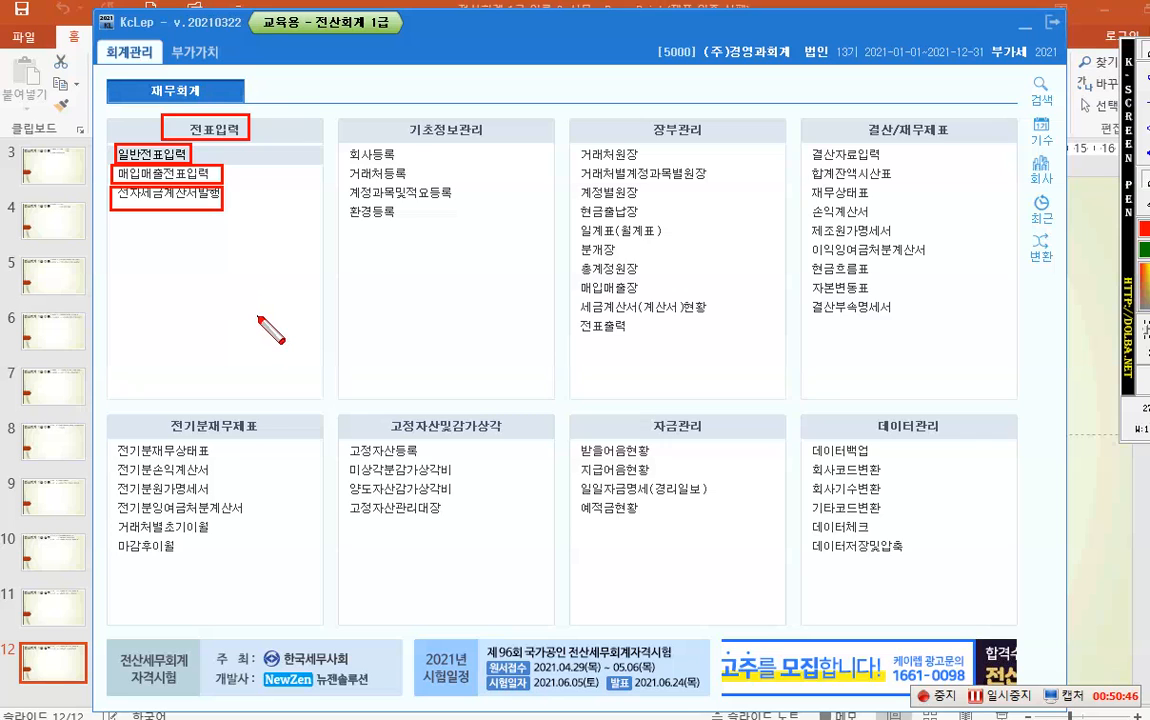
- Open the empty 매입매출전표입력 screen and start marking its 월 and 일 date fields
key(Escape)
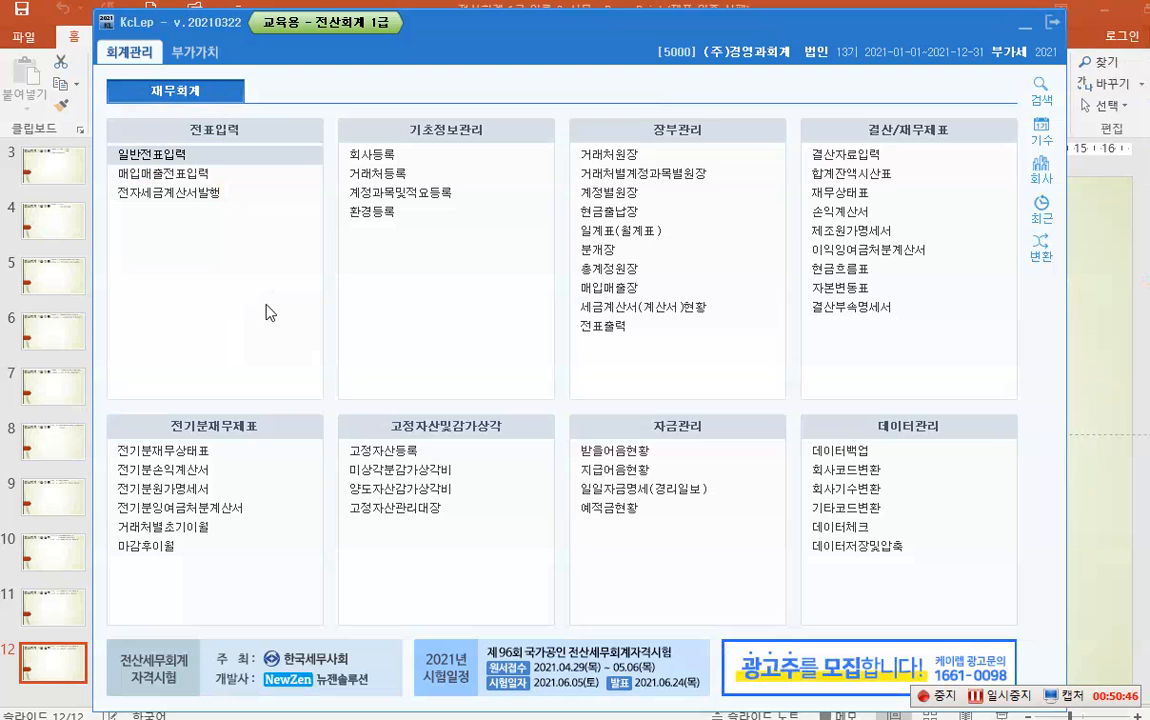
click(189, 186)
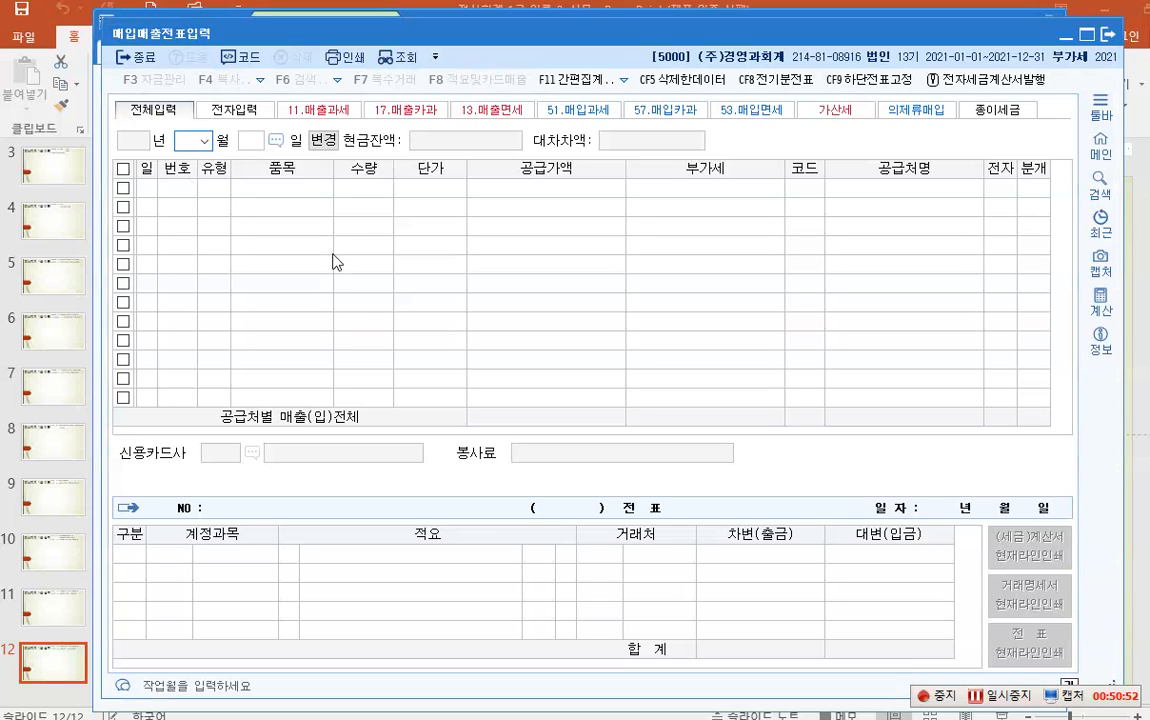
key(ctrl+super)
mouse_move(171, 124)
mouse_down()
mouse_move(174, 148)
mouse_move(217, 160)
mouse_move(265, 140)
mouse_move(238, 124)
mouse_up()
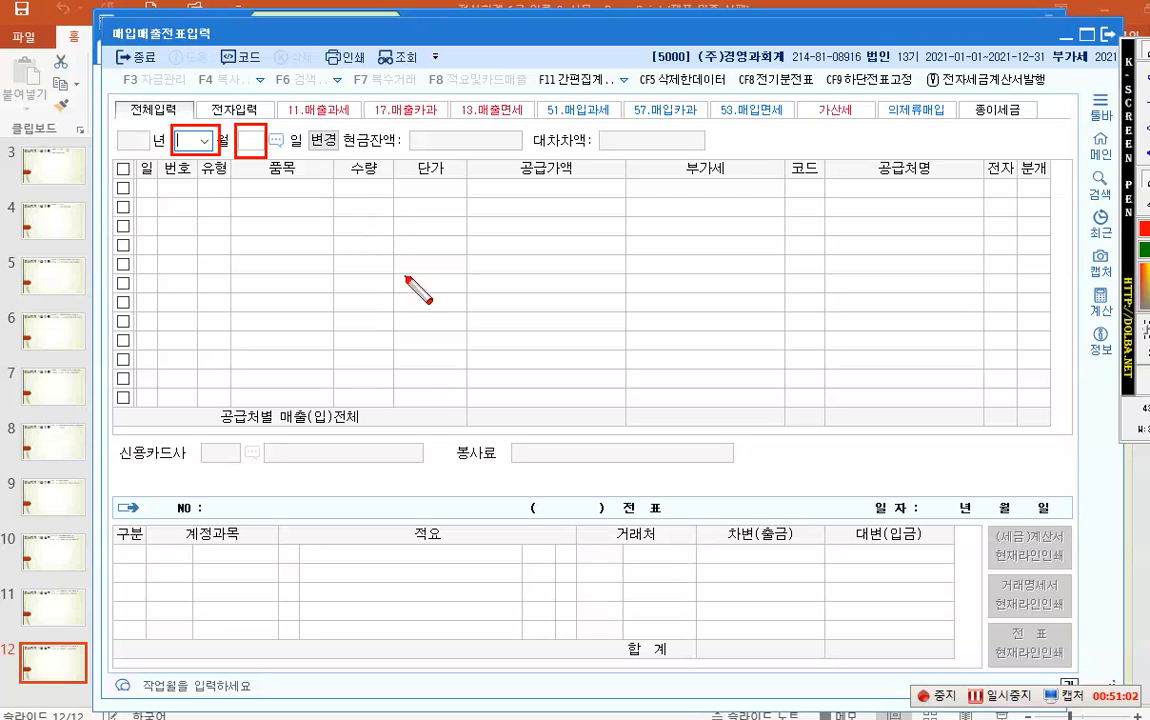
mouse_move(128, 158)
mouse_down()
mouse_move(563, 377)
mouse_move(1035, 422)
mouse_move(1060, 437)
mouse_up()
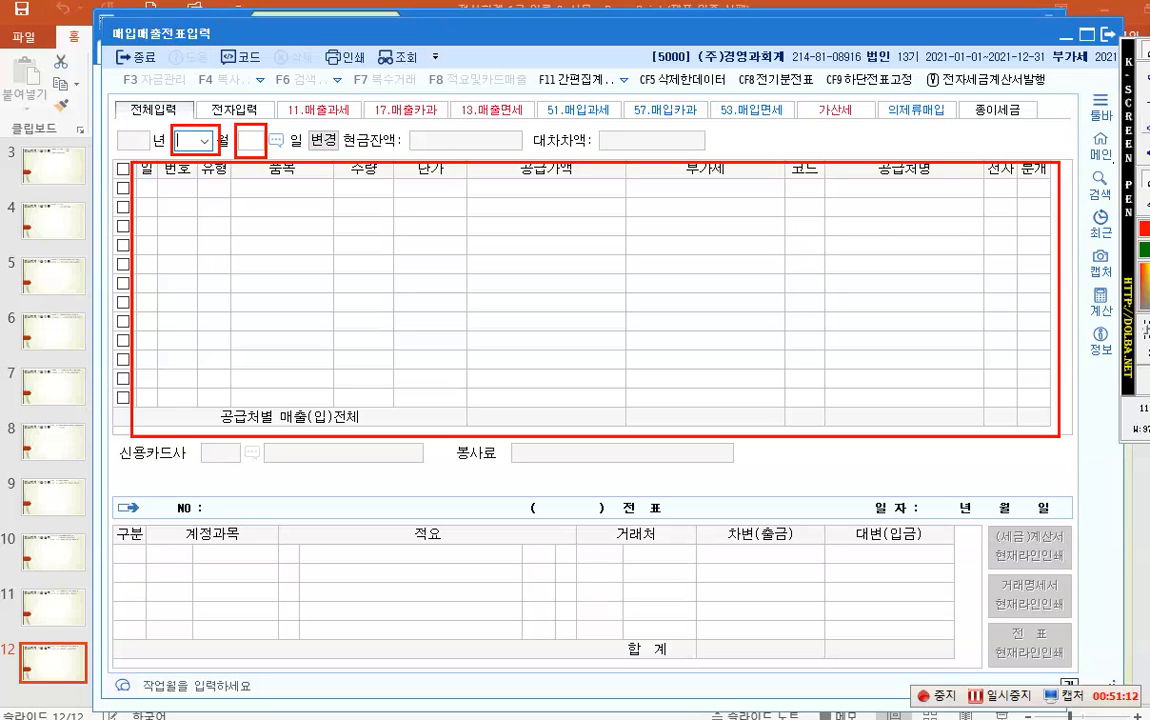
drag(424, 264, 424, 287)
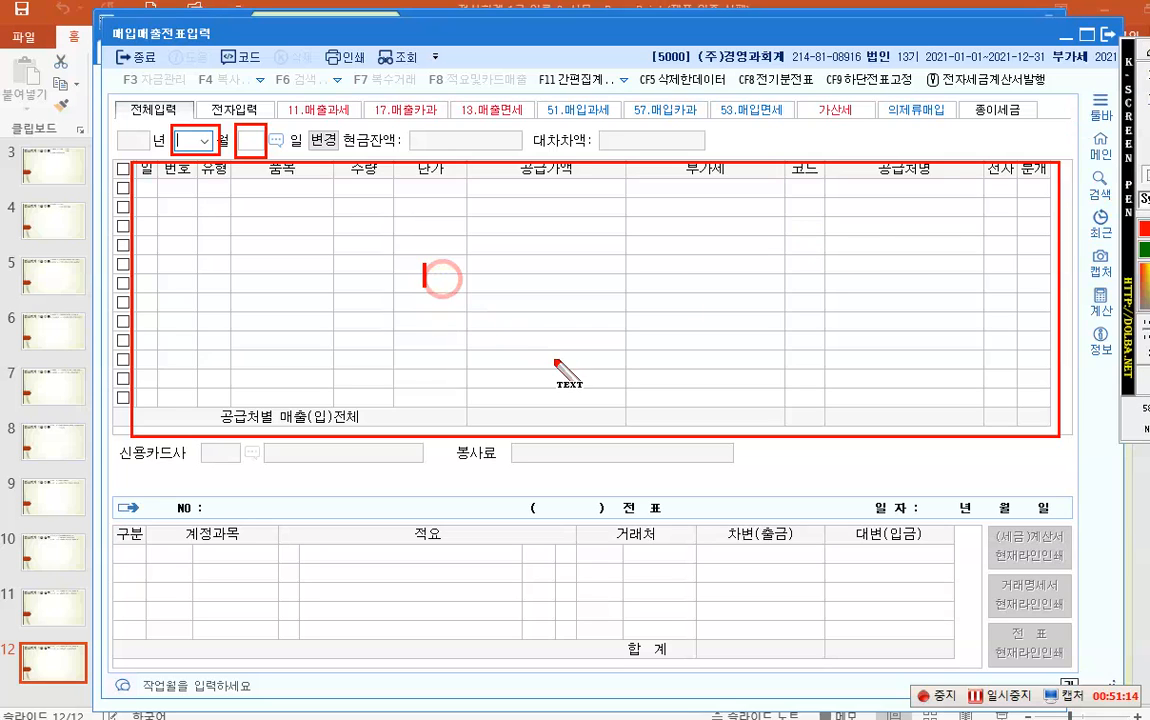
text(적)
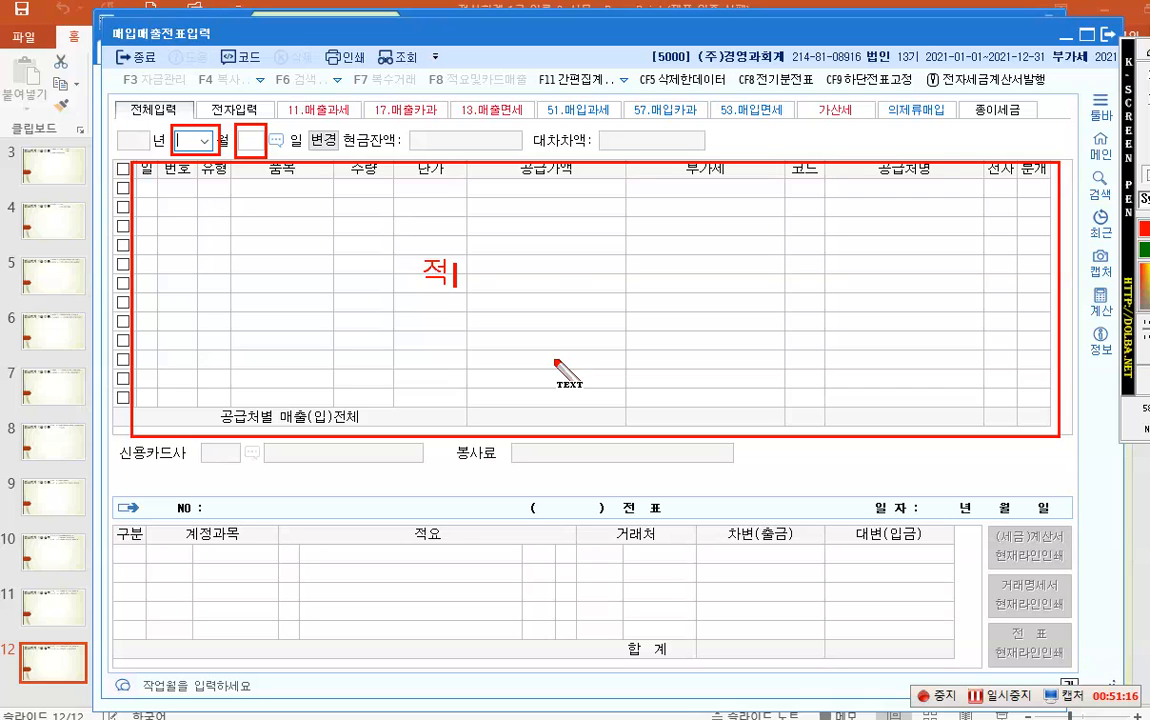
text(겨격증빙)
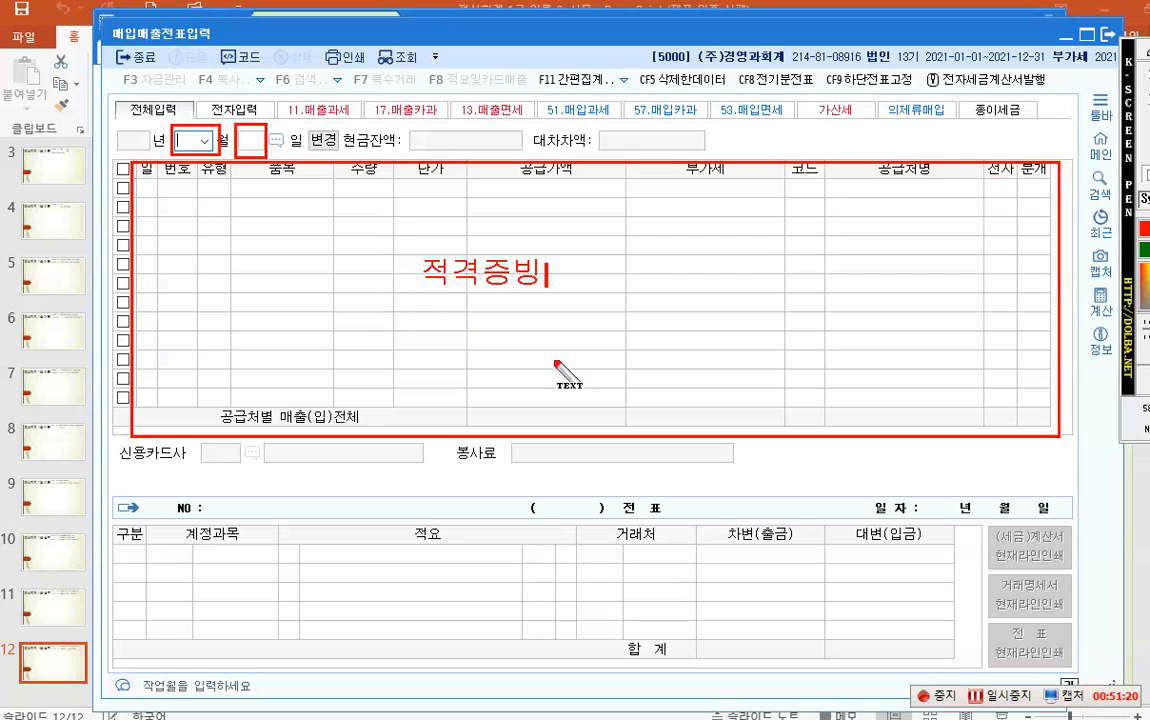
click(1147, 52)
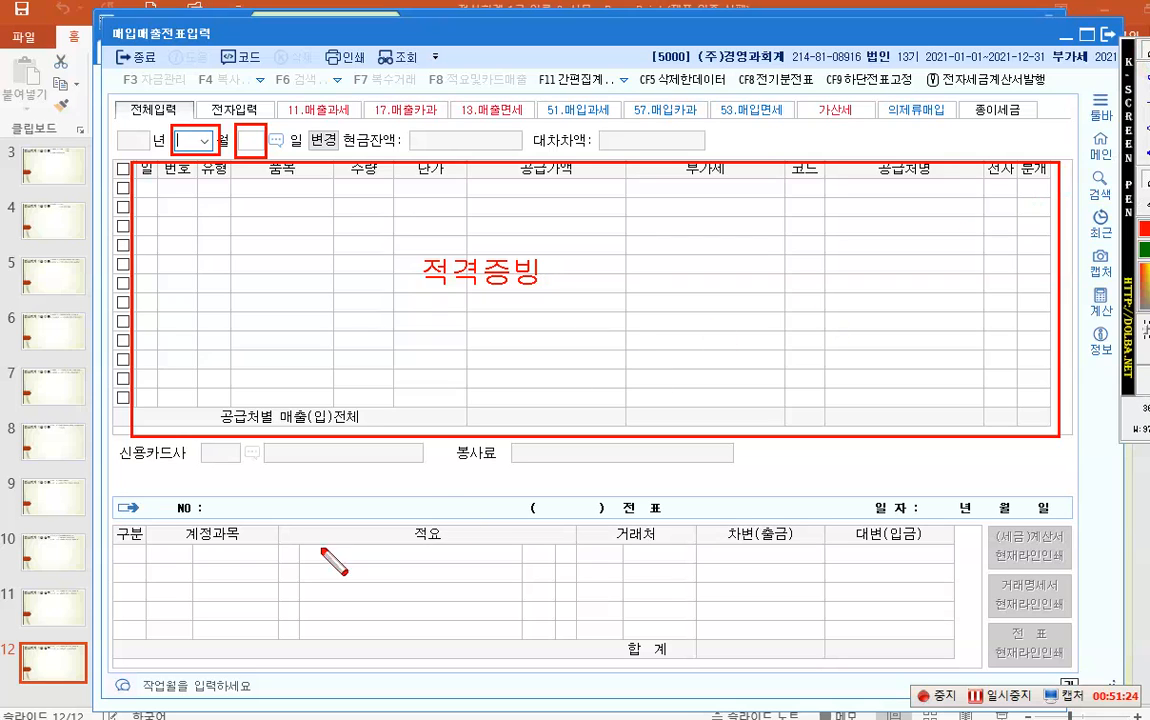
drag(118, 500, 950, 606)
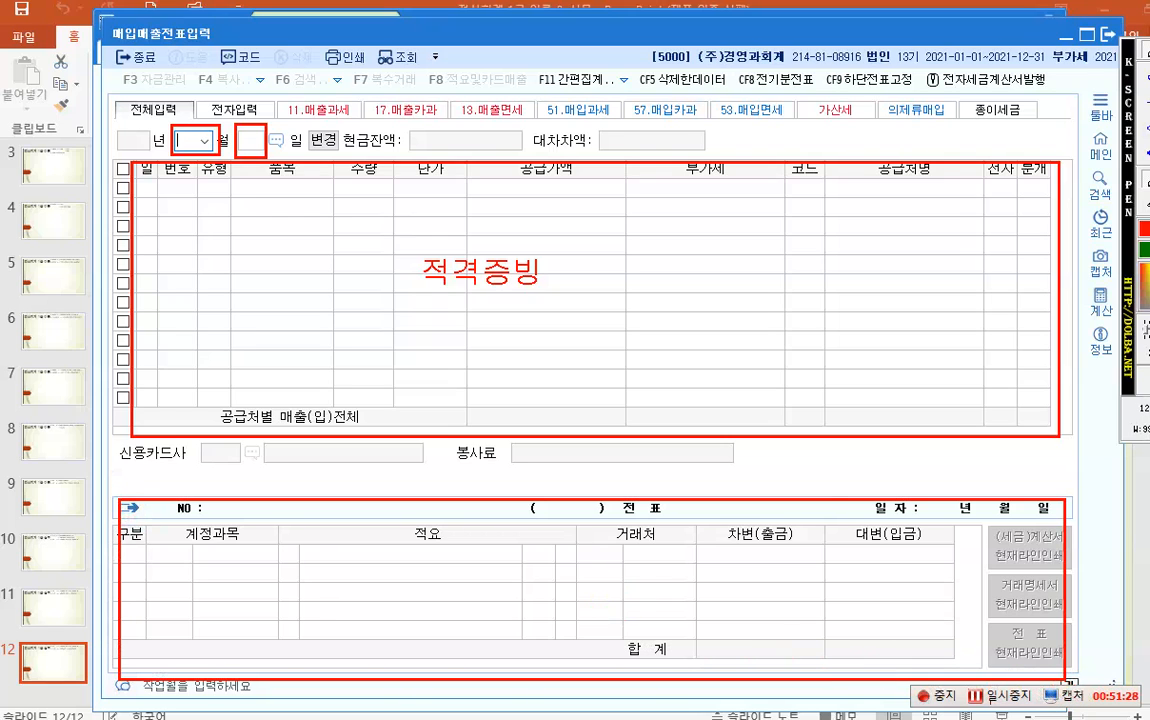
click(410, 577)
click(457, 578)
text(회계)
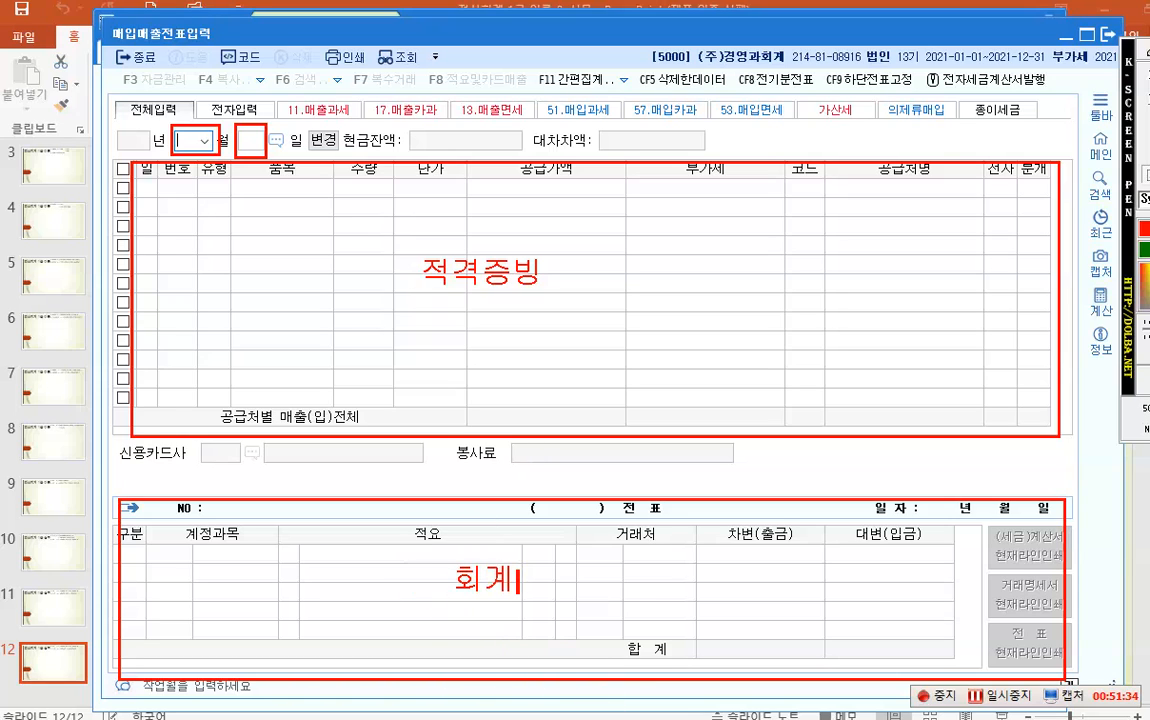
text(처리)
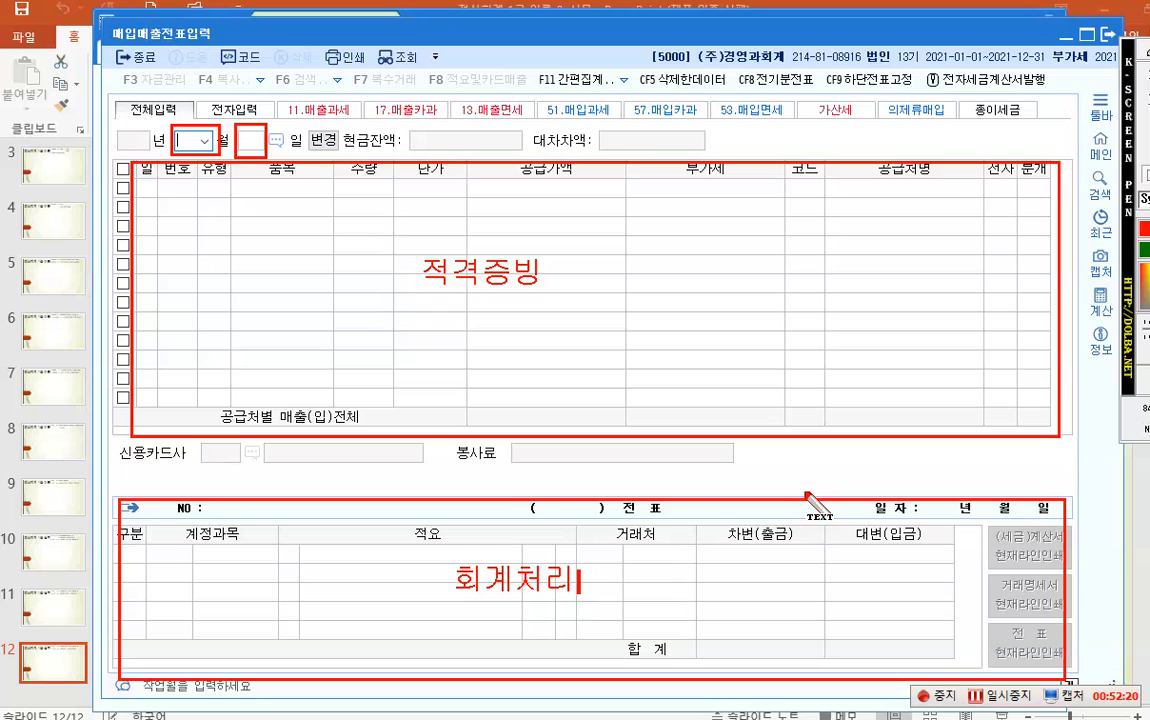
key(Escape)
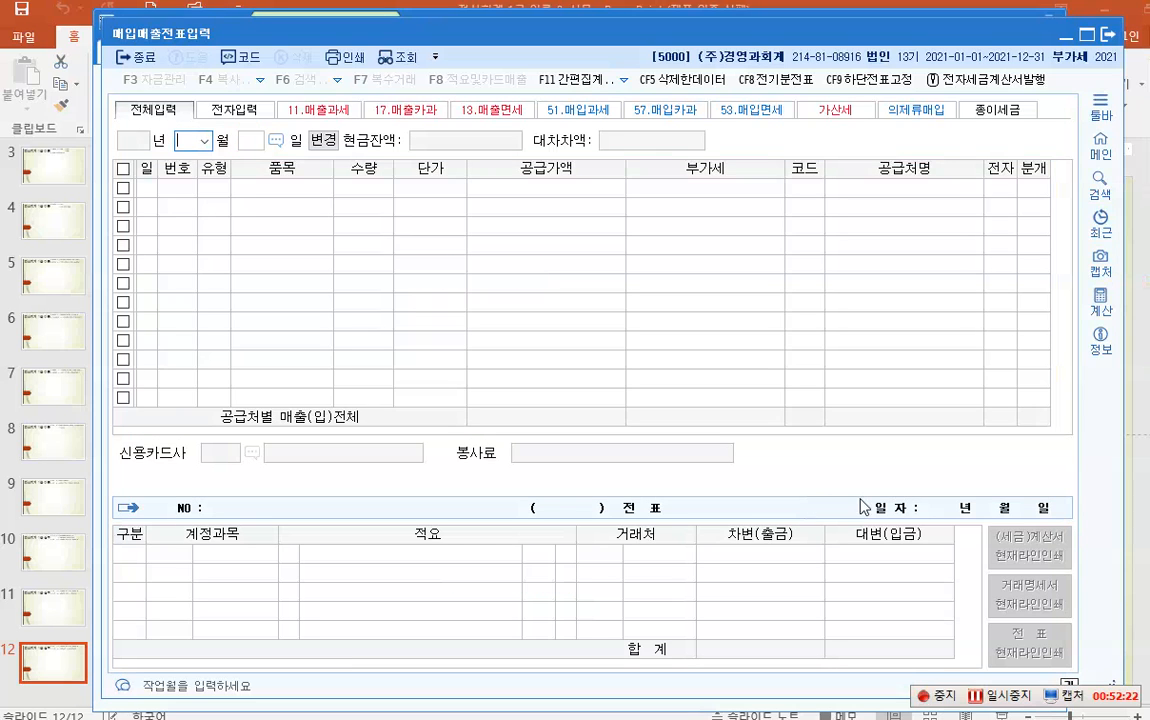
click(996, 697)
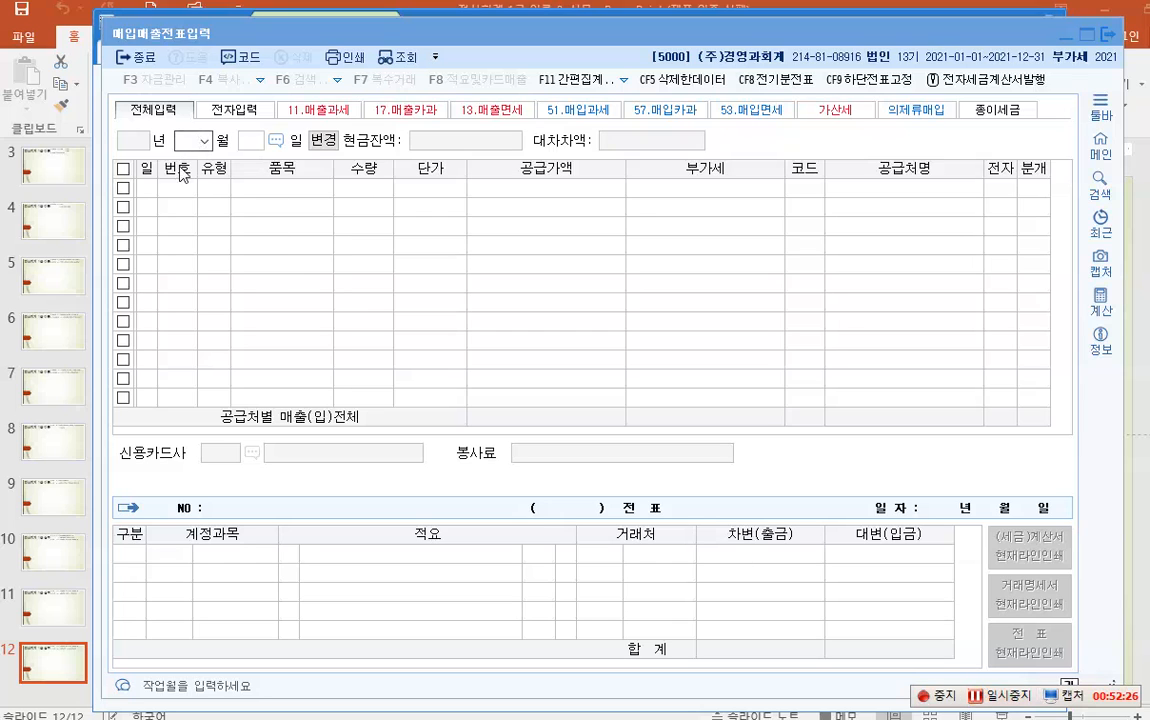
key(F2)
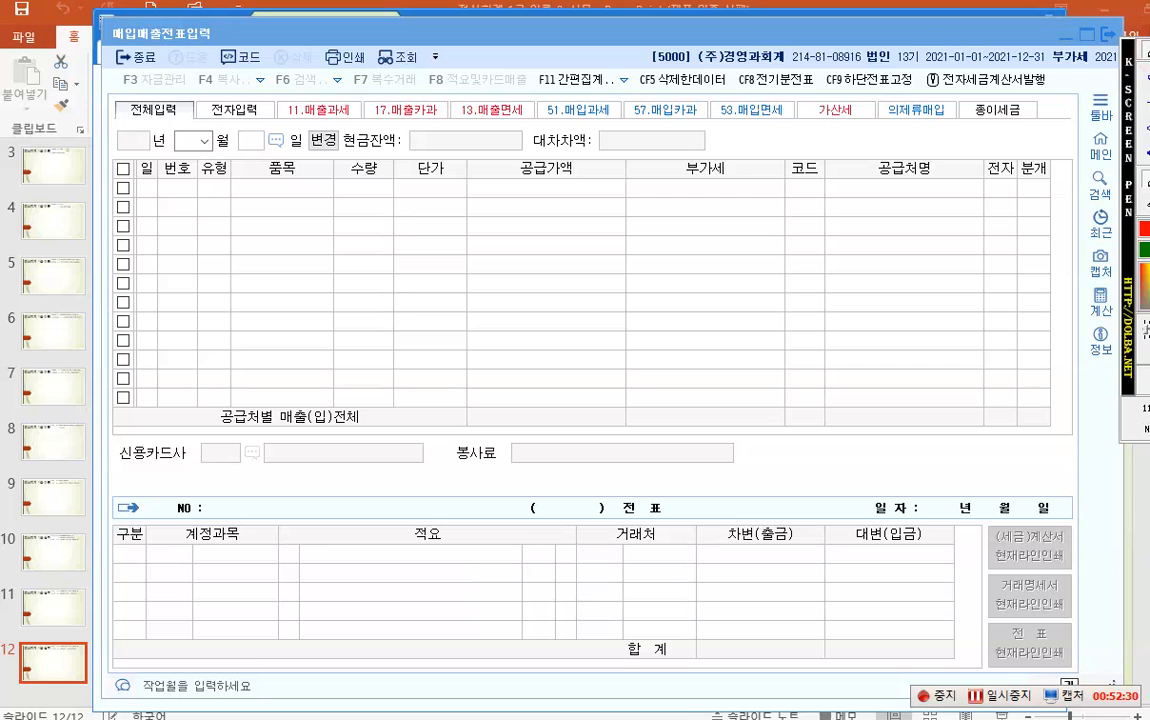
click(118, 108)
drag(152, 124, 528, 126)
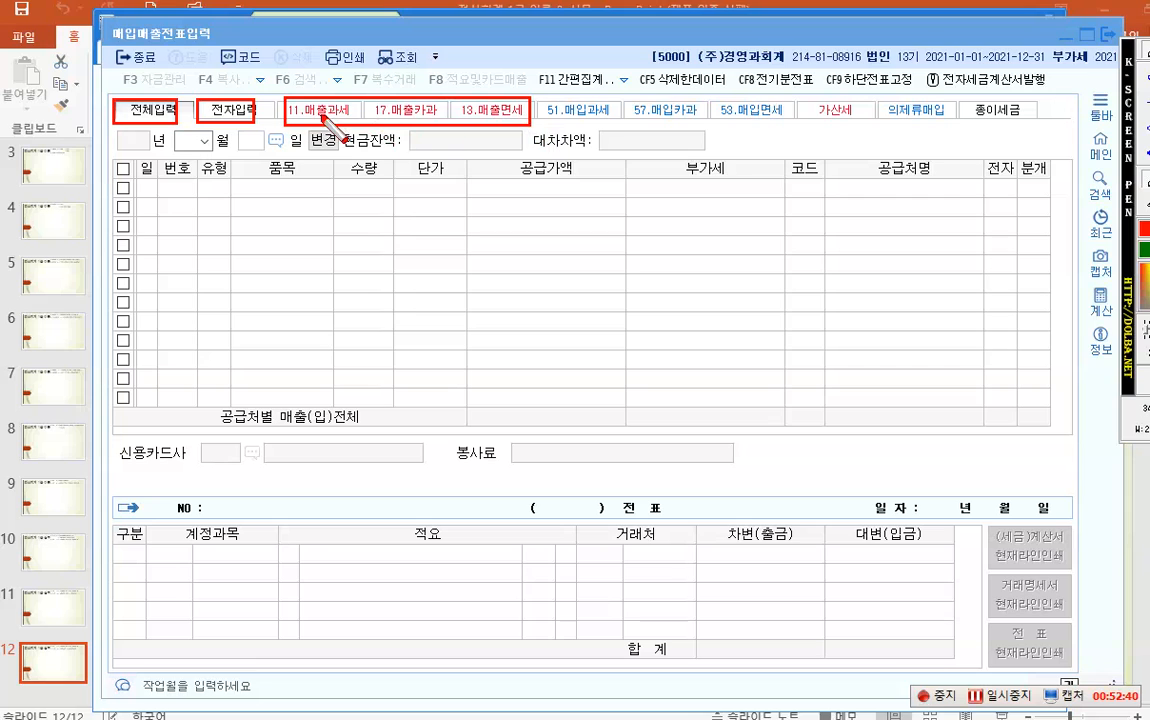
drag(537, 97, 795, 128)
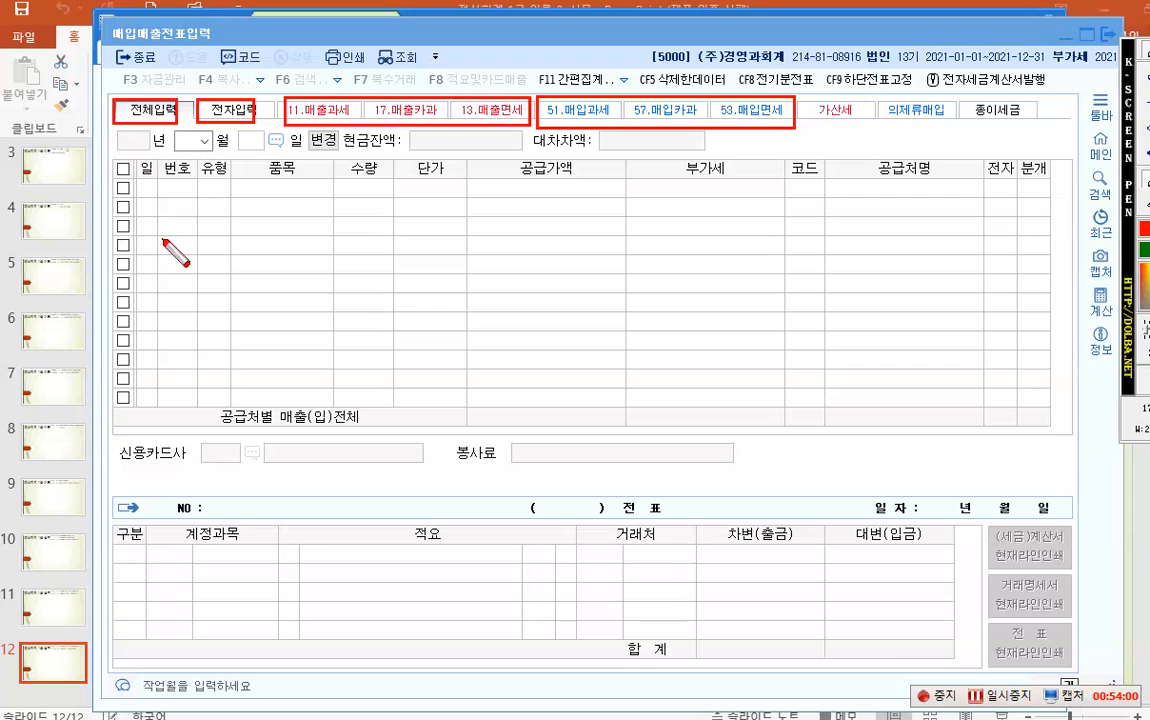
- Set the voucher date to month 07, day 1, starting the first row
key(Escape)
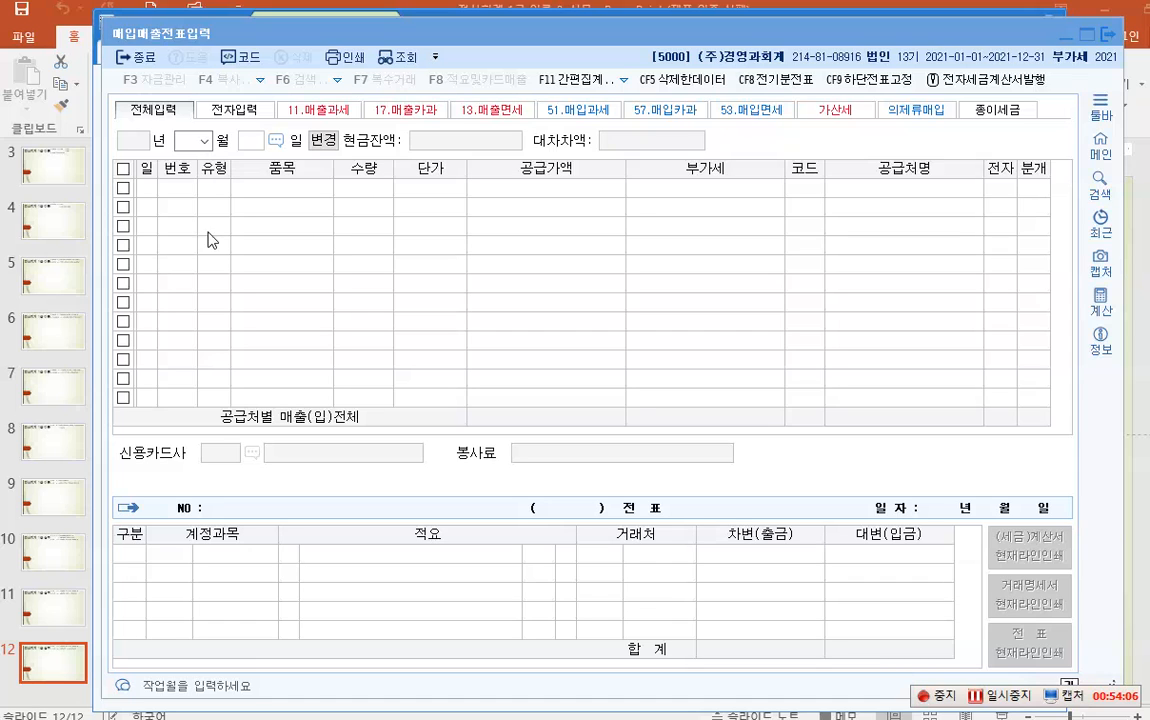
click(186, 139)
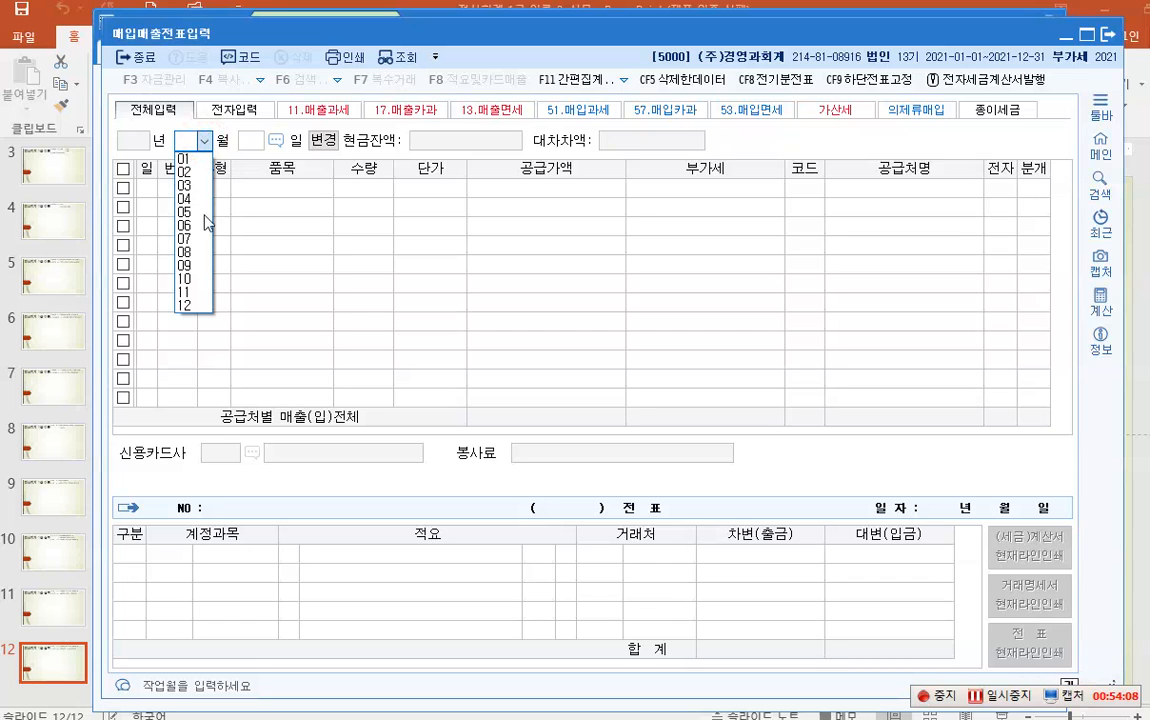
click(190, 239)
text(1)
key(Return)
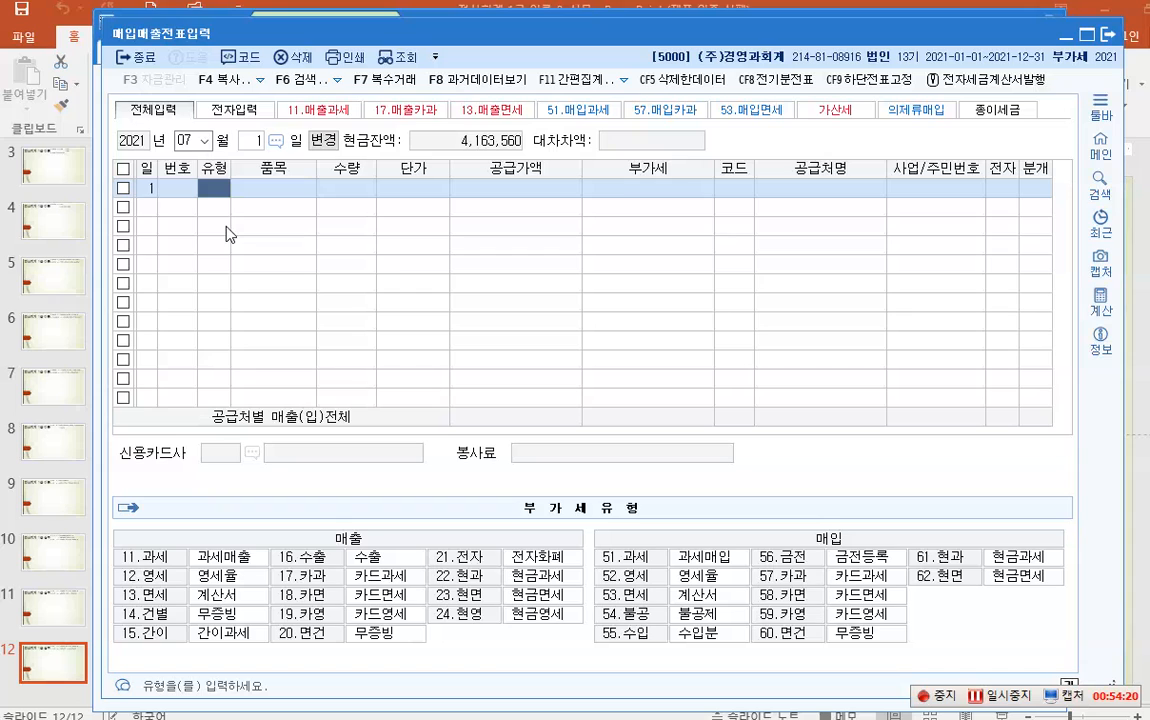
key(ctrl+2)
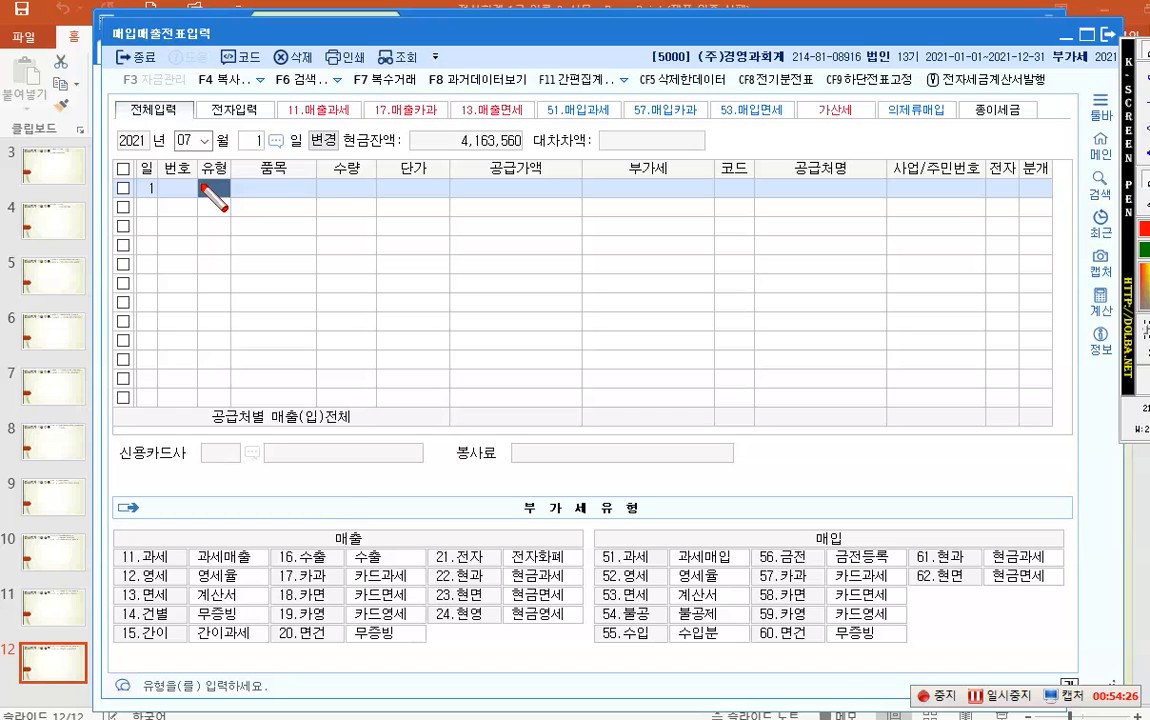
drag(331, 521, 366, 553)
drag(808, 527, 849, 550)
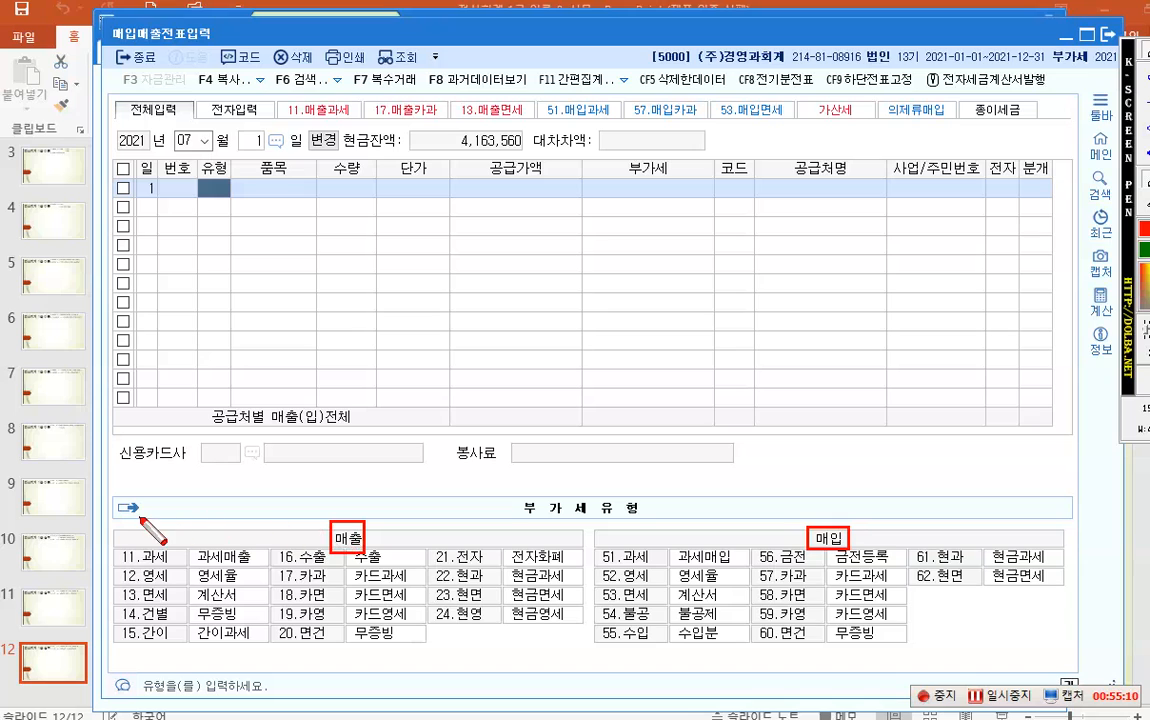
drag(112, 521, 582, 660)
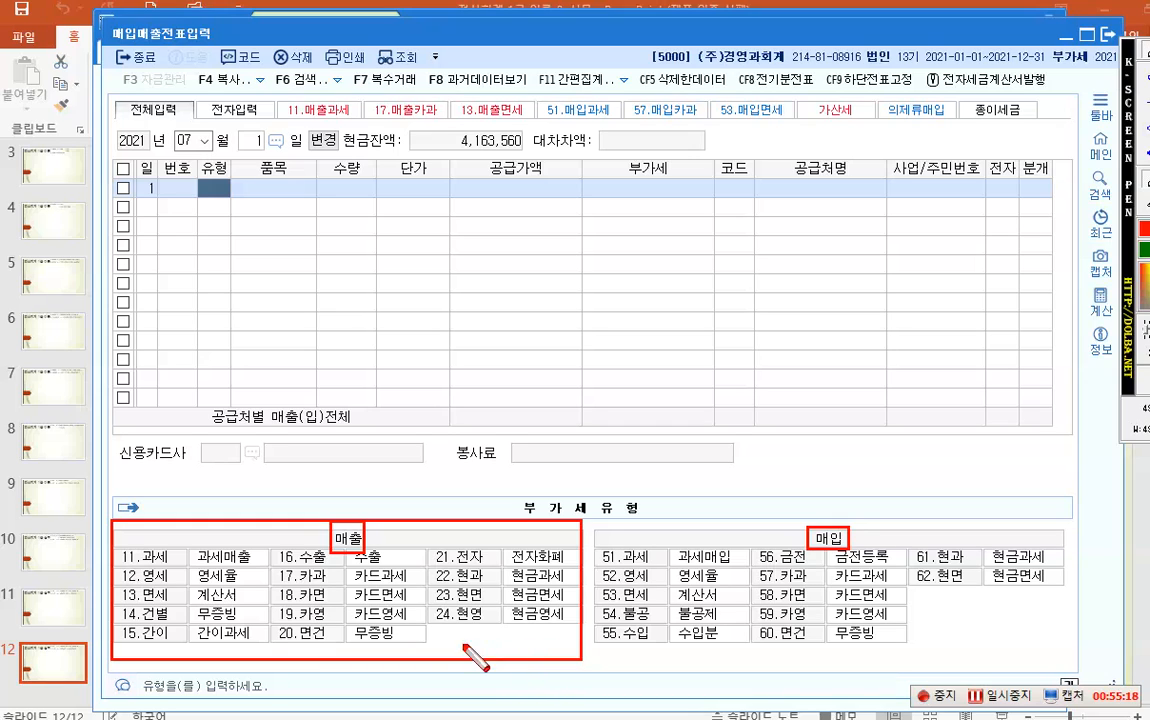
click(152, 559)
drag(170, 570, 118, 547)
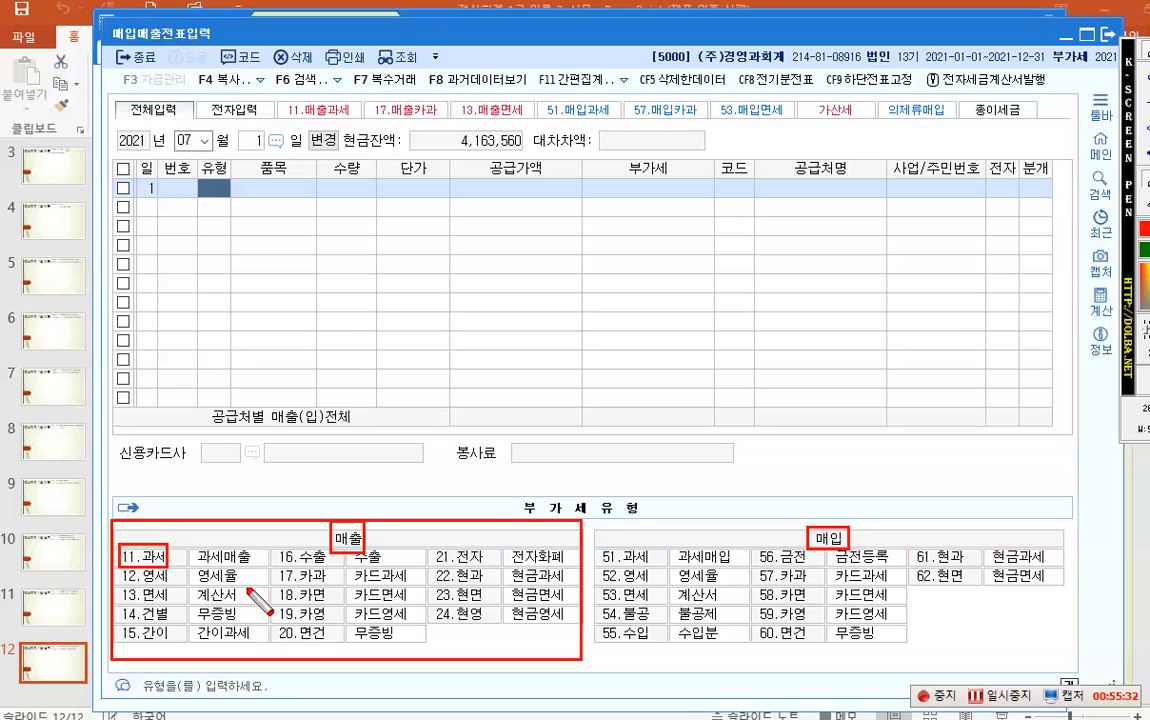
key(Escape)
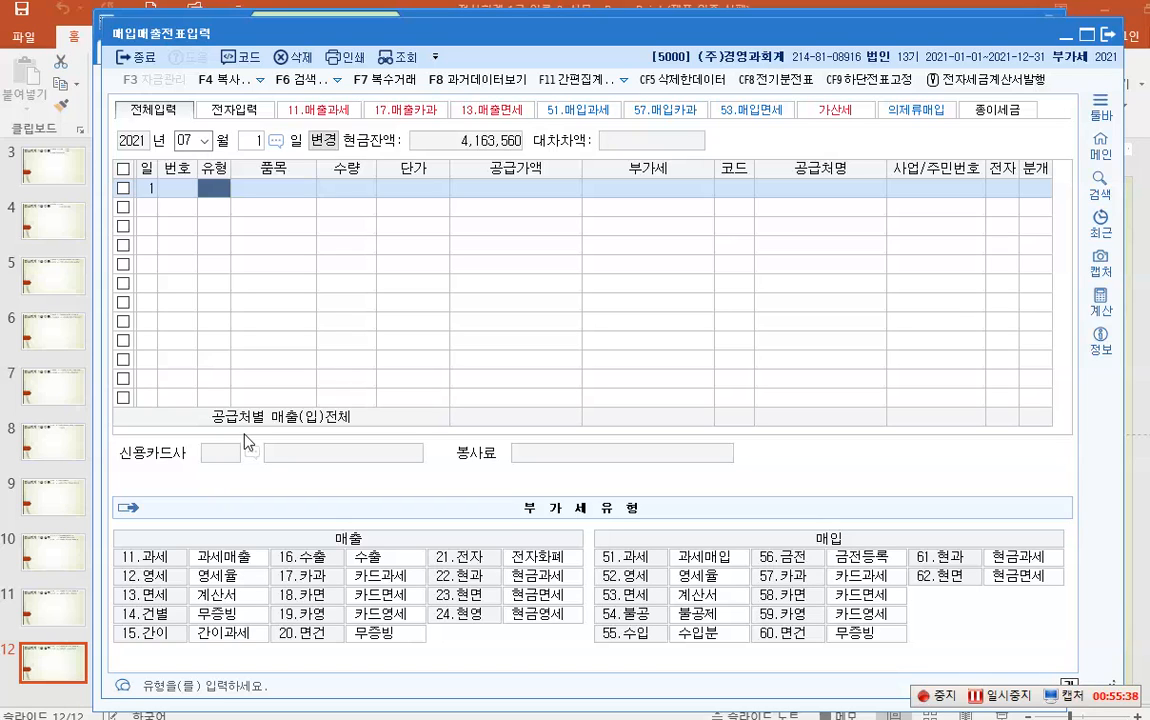
- Enter a type 11 과세 row for 제품, 1,000 units at 5,000 each
text(11)
key(Return)
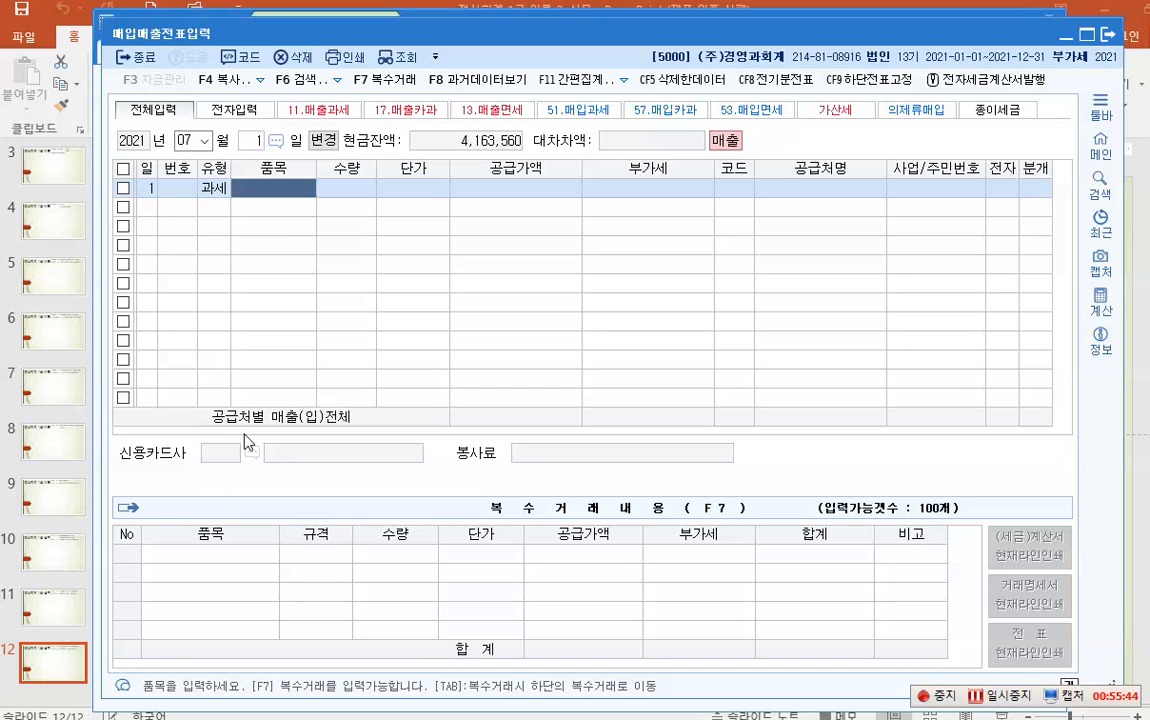
text(제품)
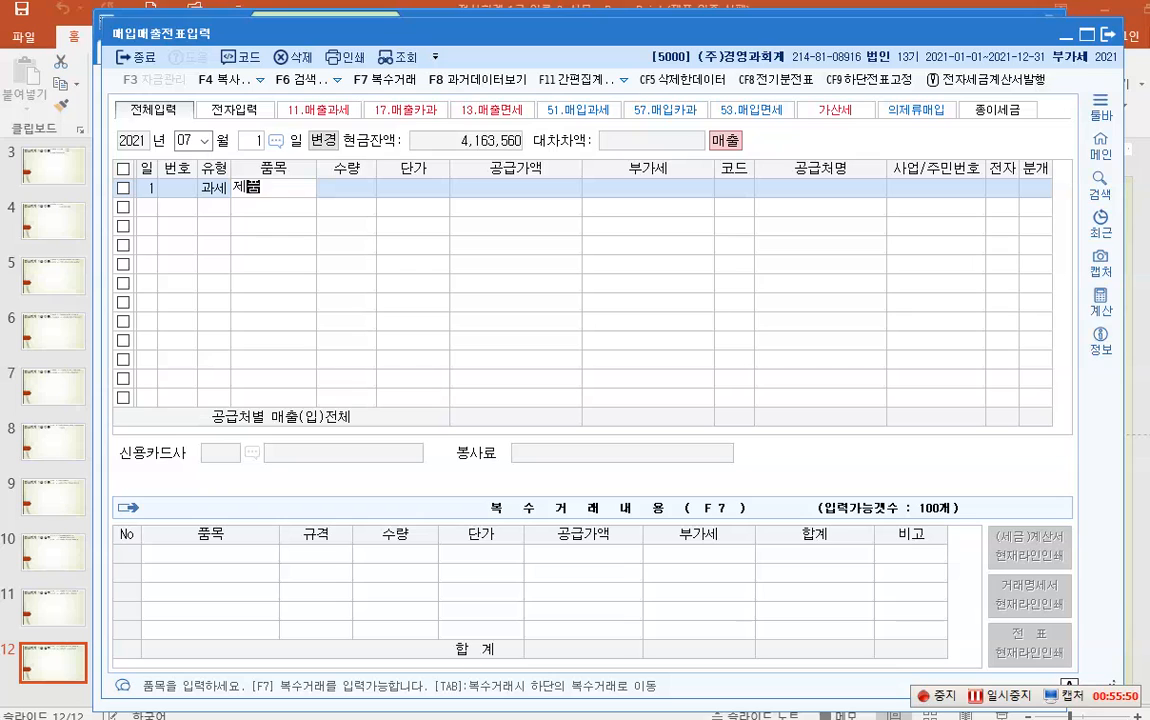
key(Return)
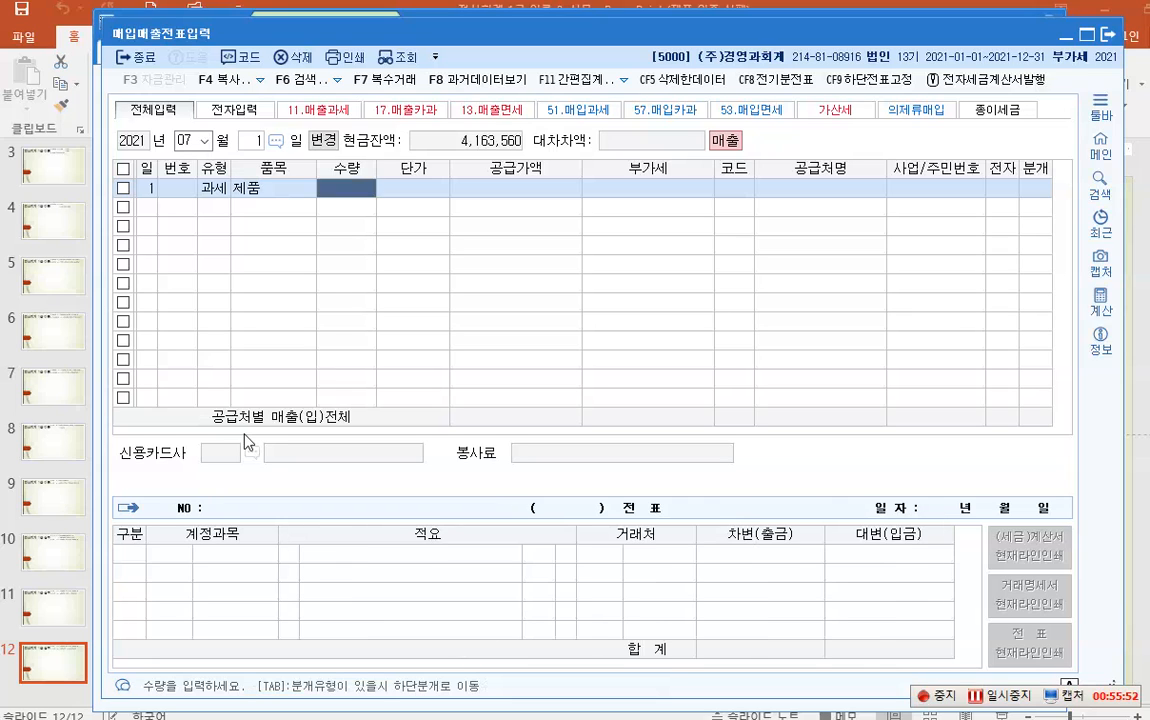
text(1000)
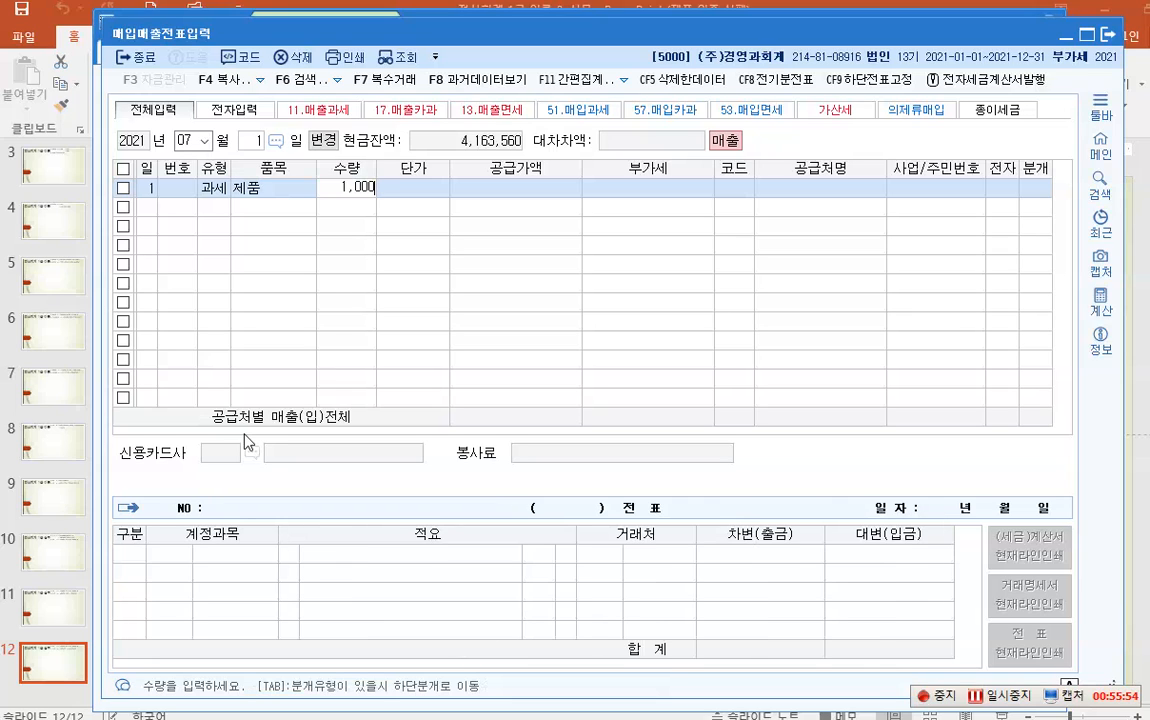
key(Return)
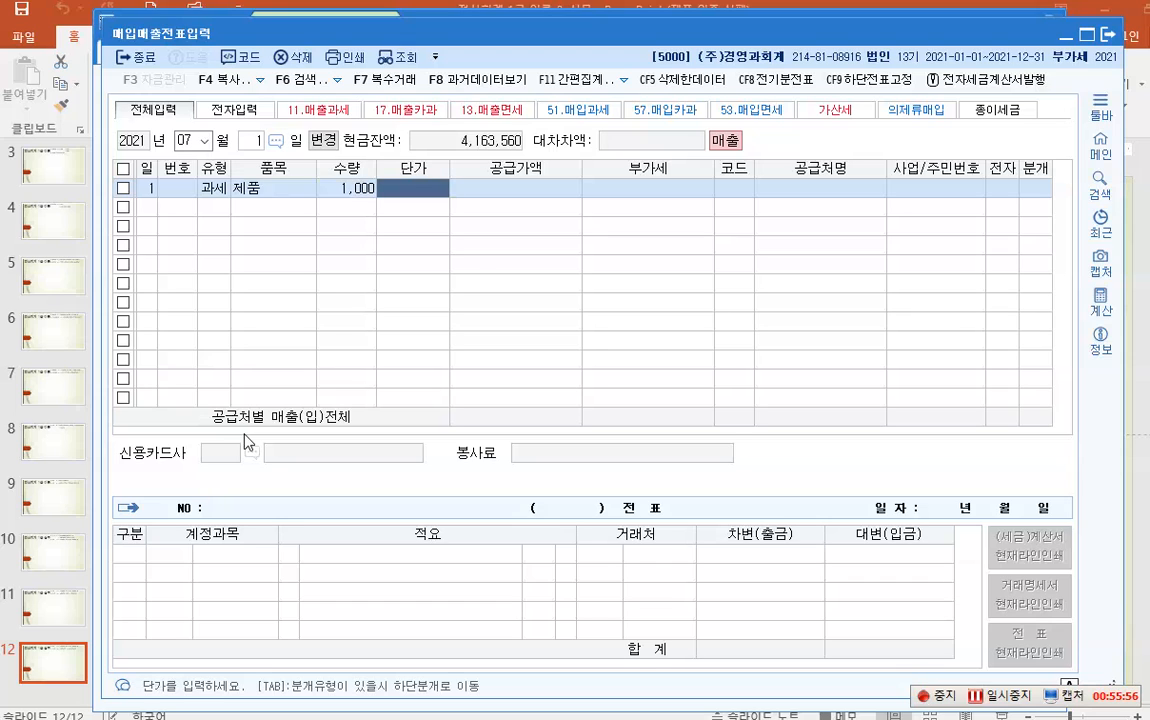
text(5000)
key(Return)
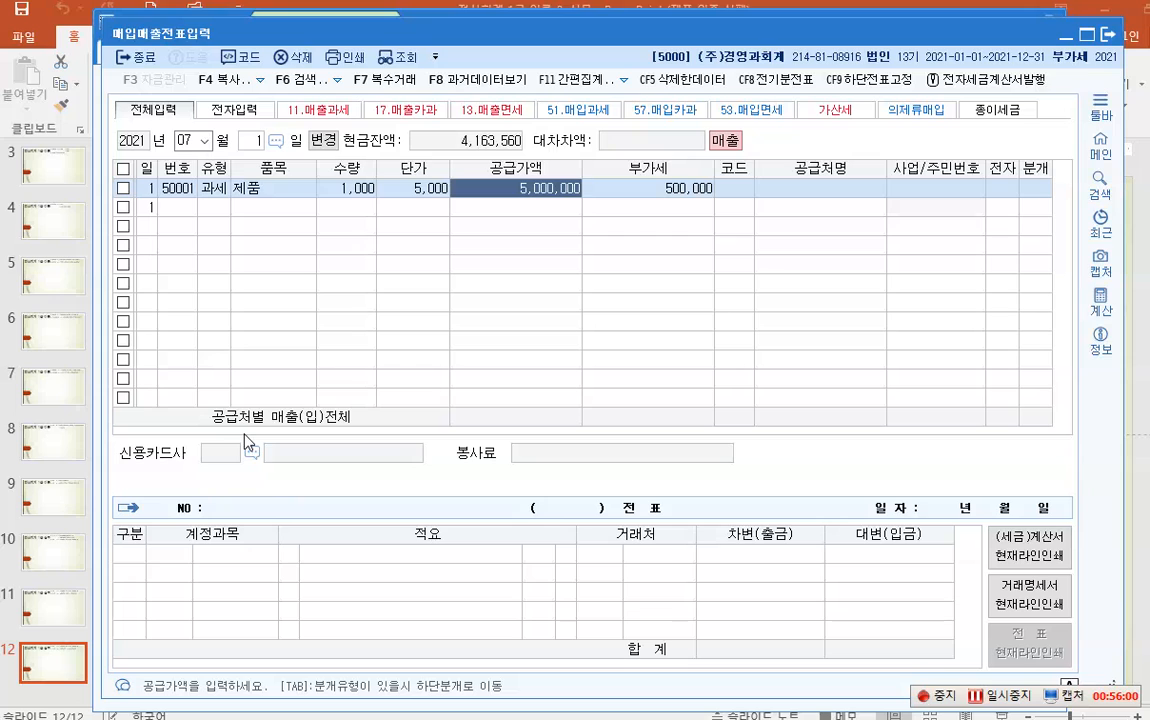
- Set the row's customer to 01001 충무상사 from the lookup list
key(Return)
key(Return)
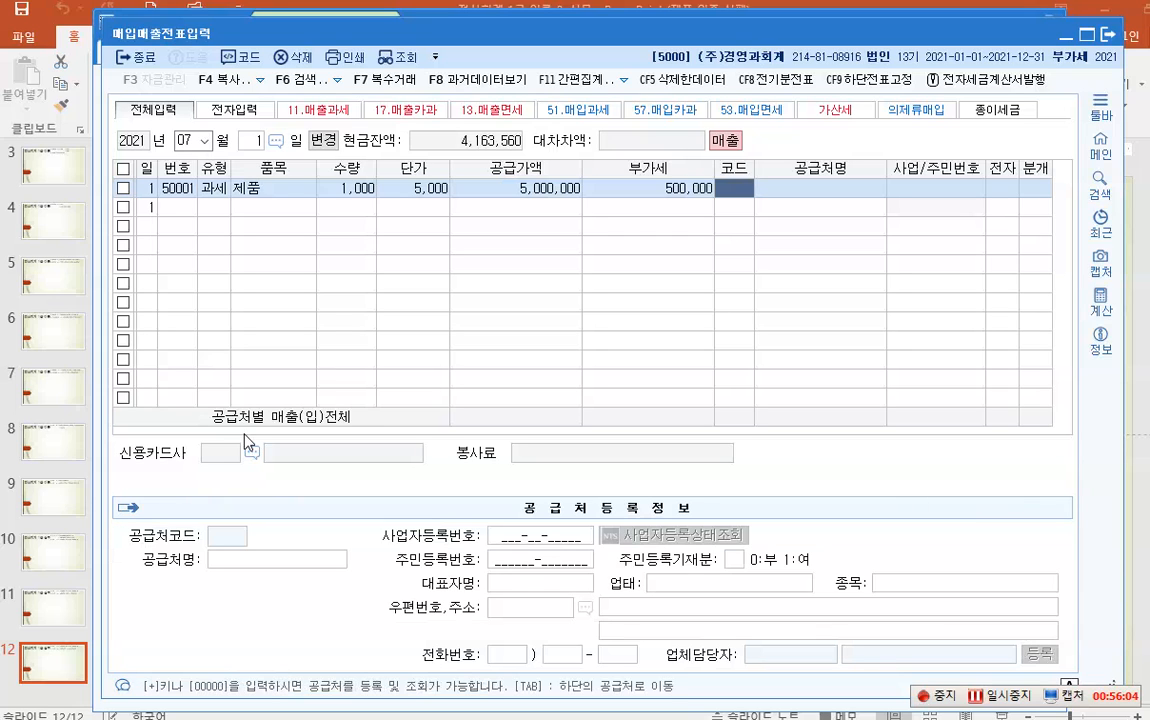
key(F2)
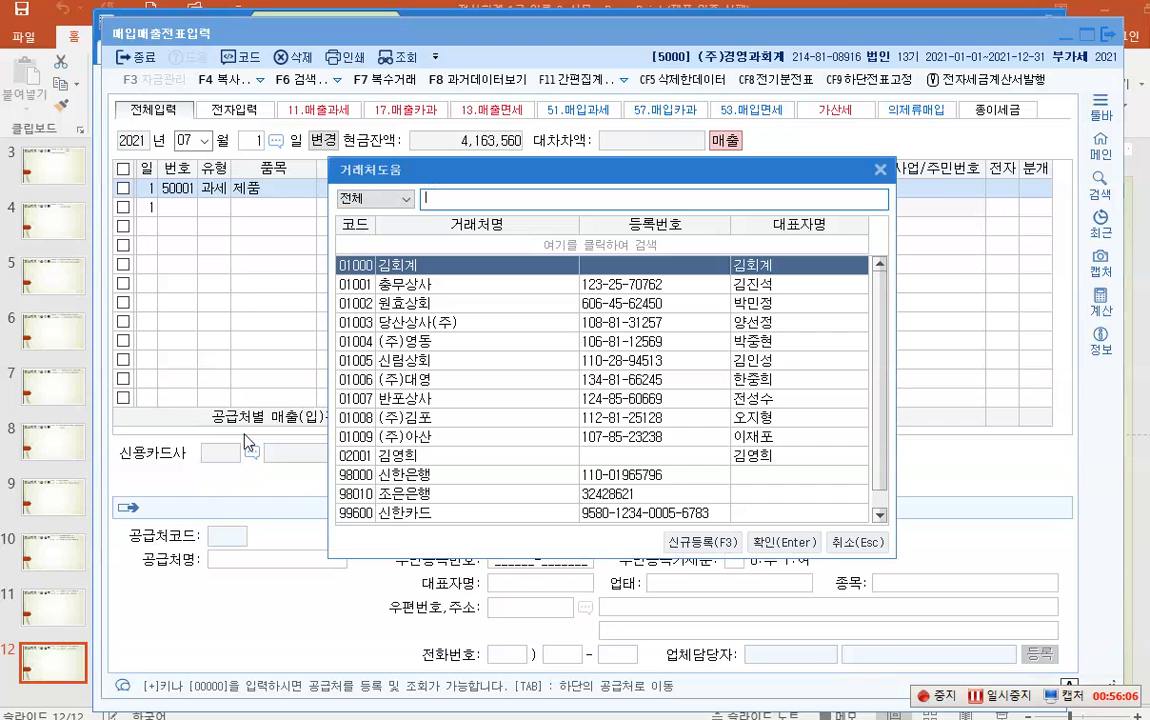
key(Down)
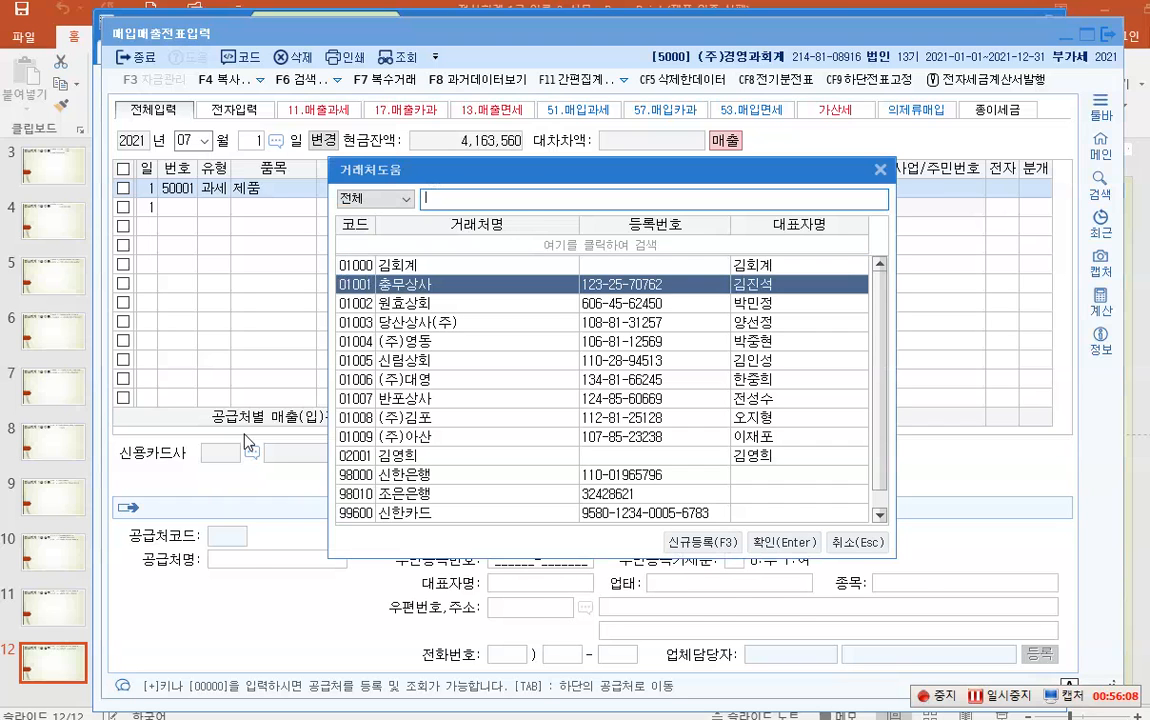
key(Return)
key(Return)
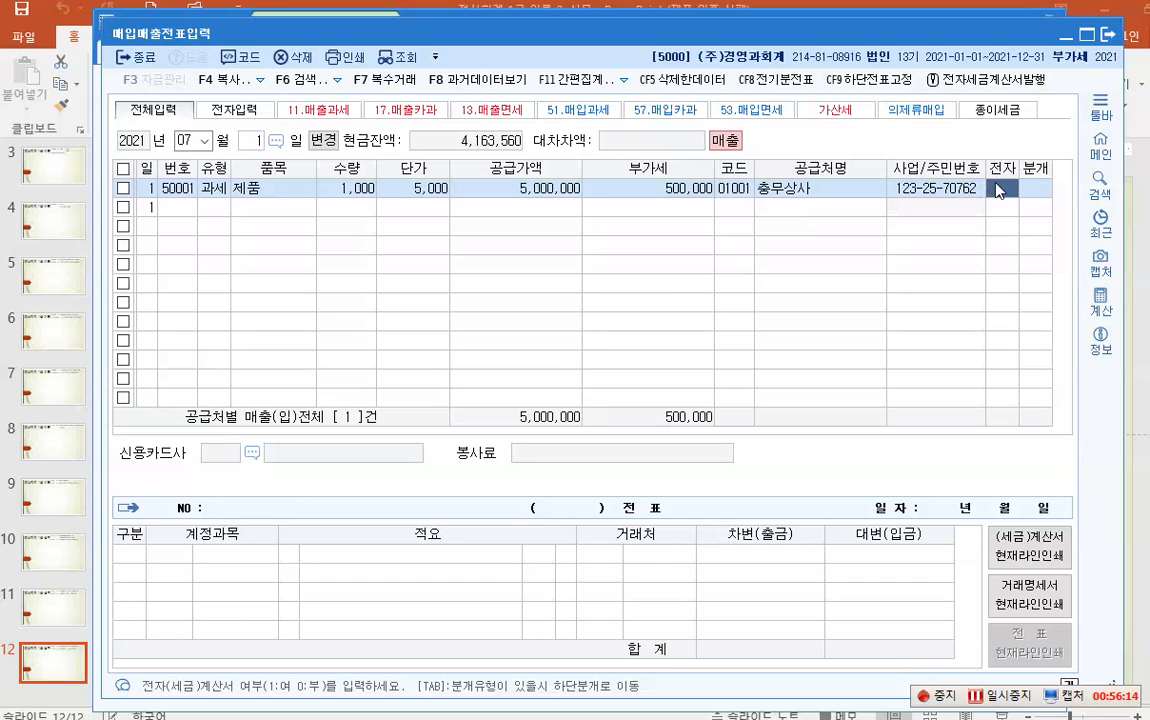
- Box the 전자 cell in red, note '전자세금계산서 -> 매출, 매입', and box the 분개 cell
key(F2)
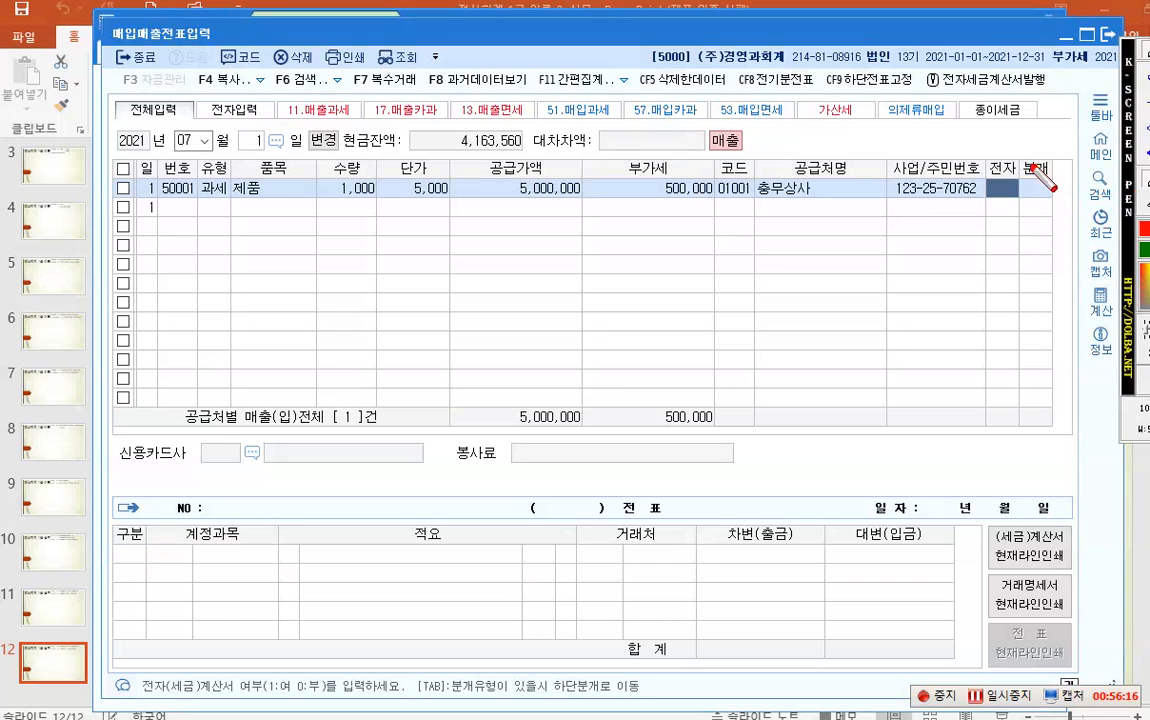
mouse_move(983, 158)
mouse_down()
mouse_move(1020, 201)
mouse_move(912, 195)
mouse_move(820, 234)
mouse_move(465, 335)
mouse_up()
click(1149, 122)
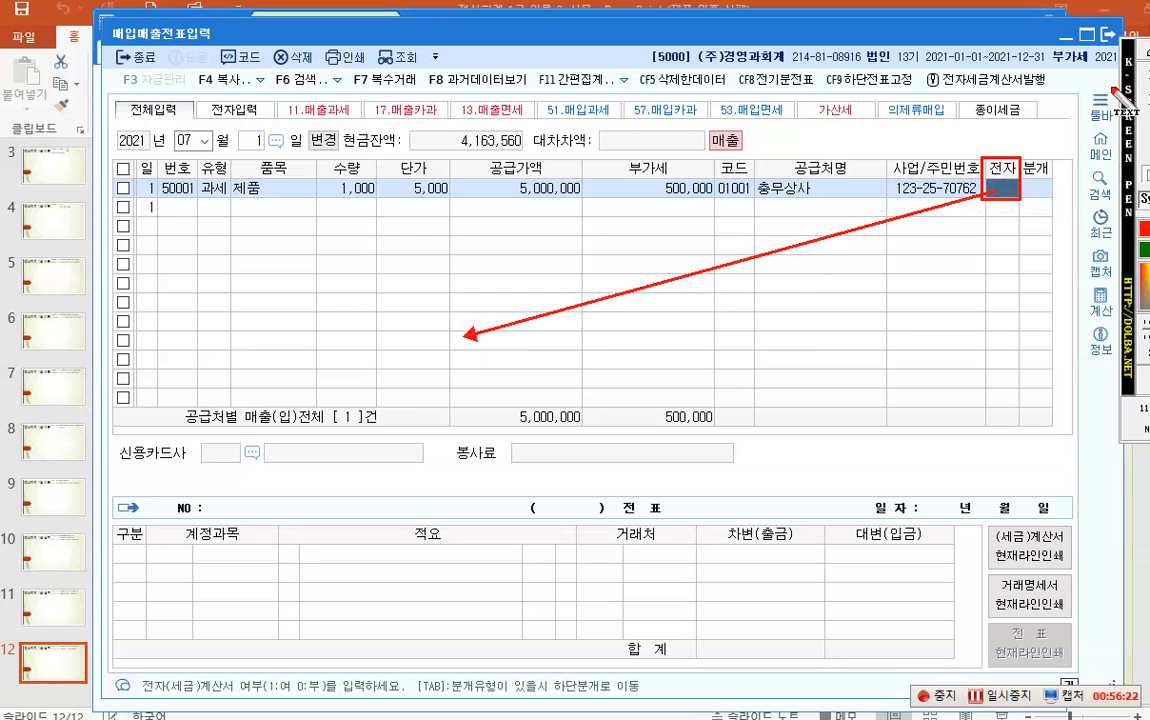
click(399, 376)
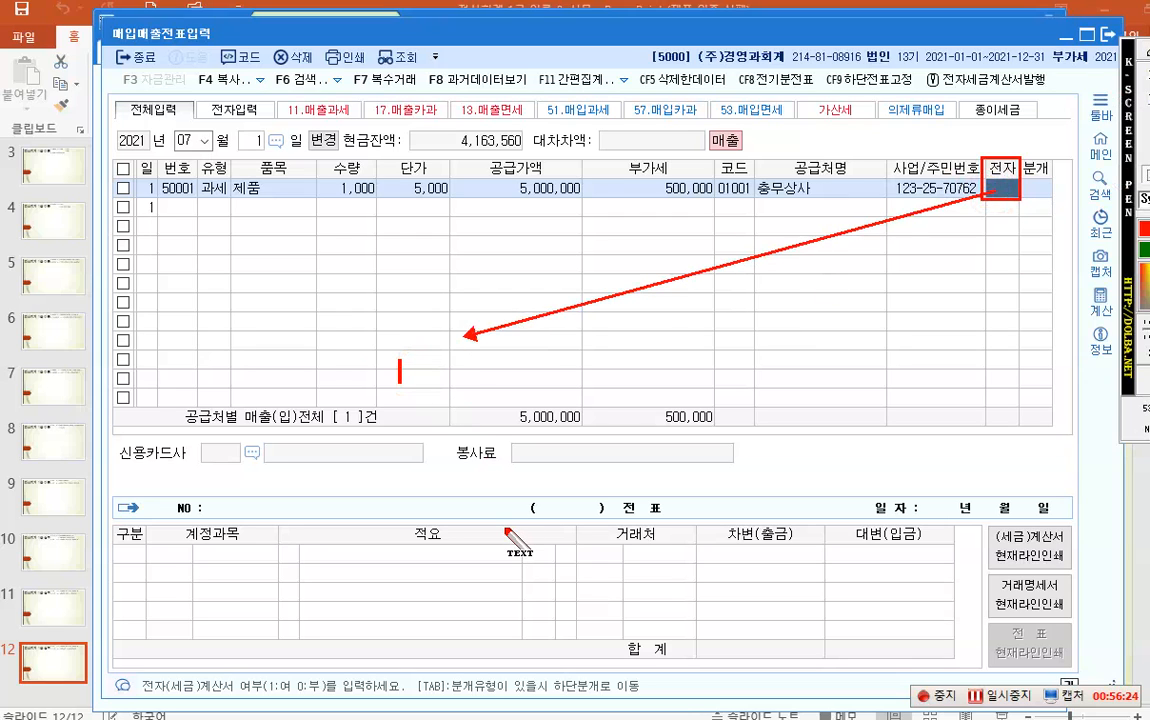
text(전자)
text(세금계산ㅅ)
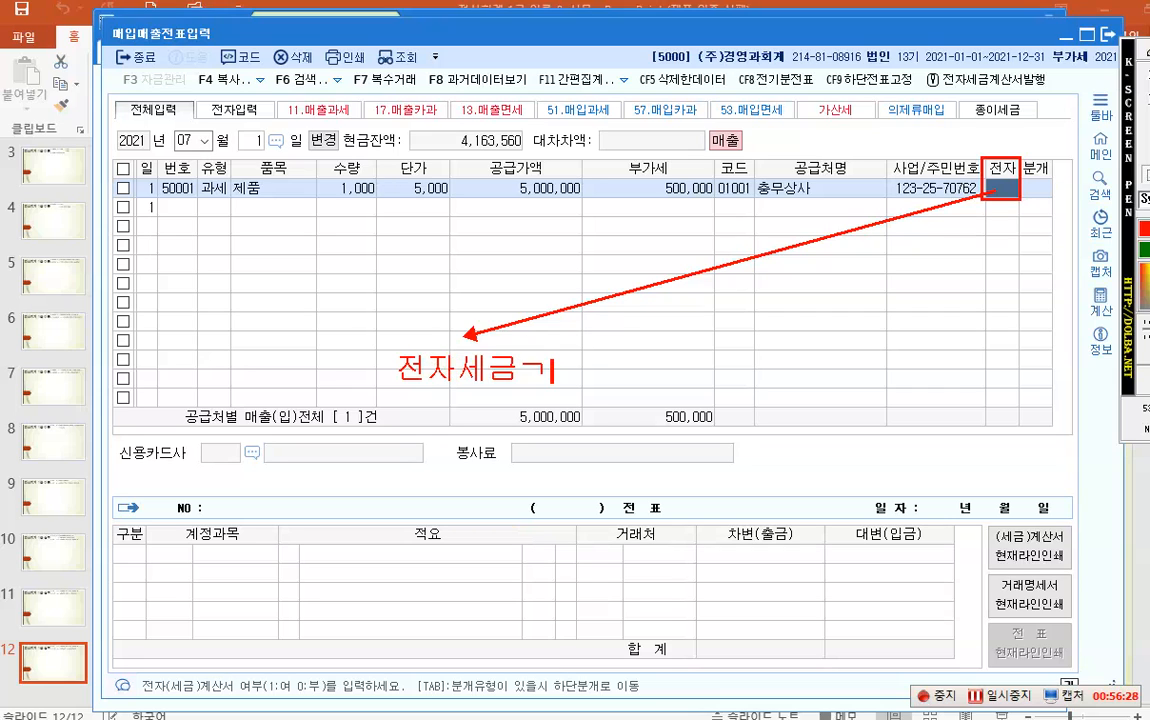
text(서)
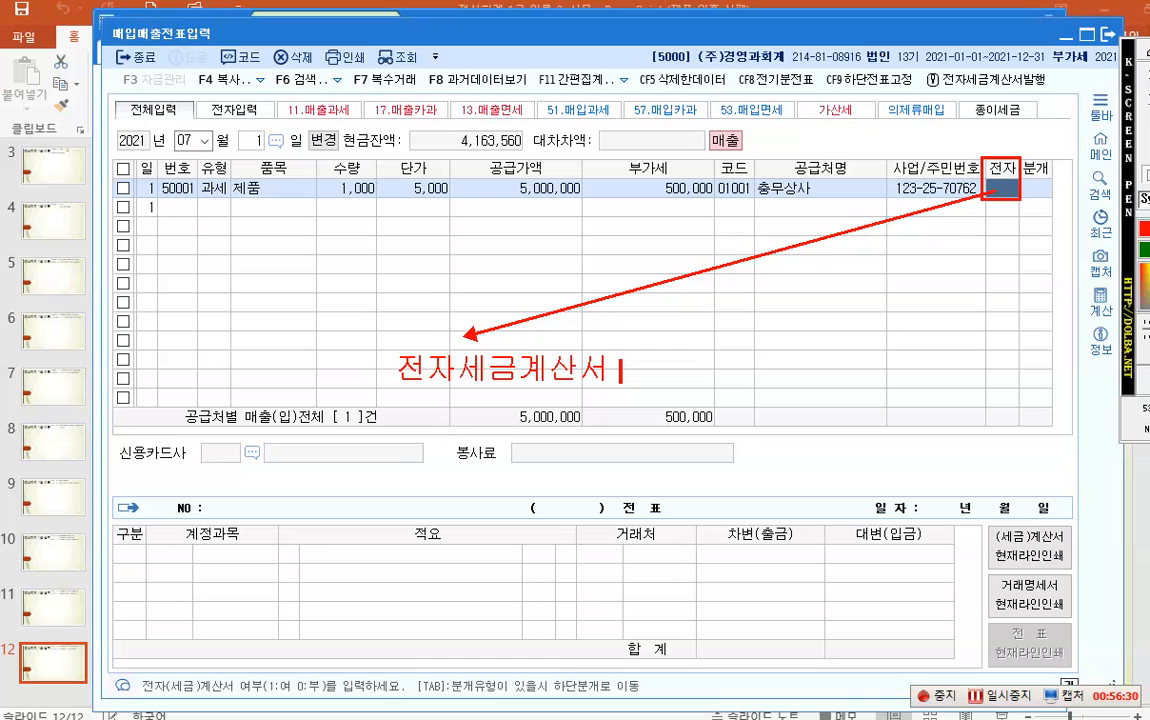
text( -> 맺)
text(출, 매입)
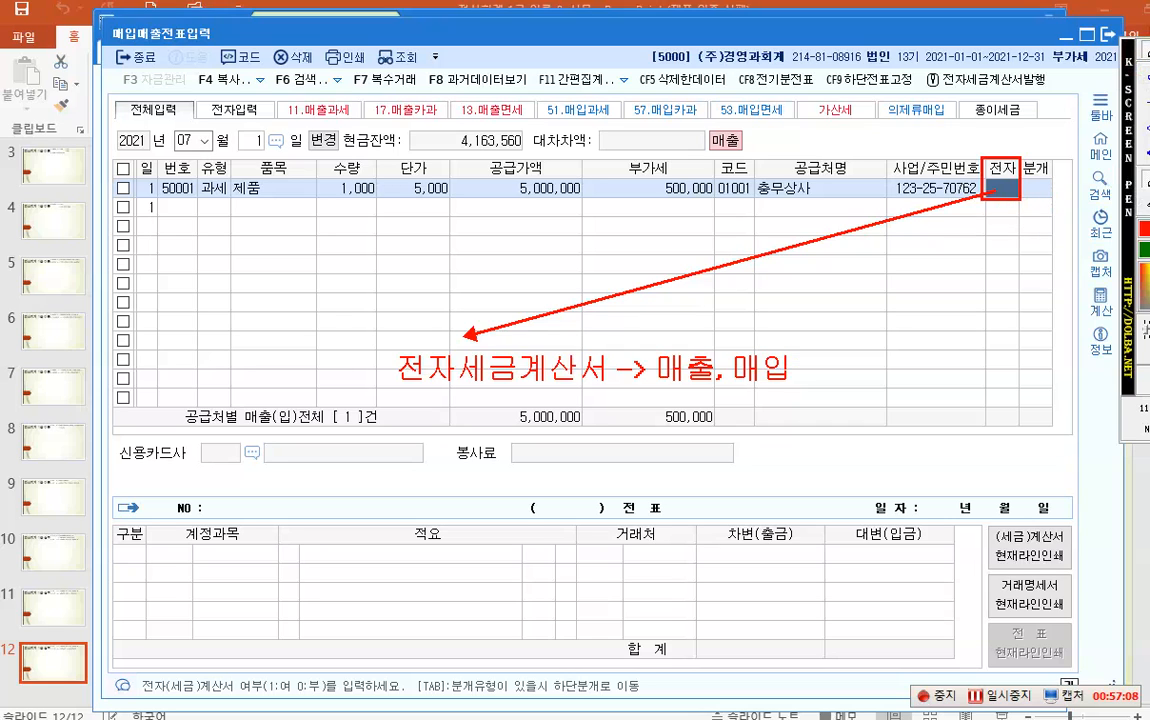
drag(1023, 155, 760, 432)
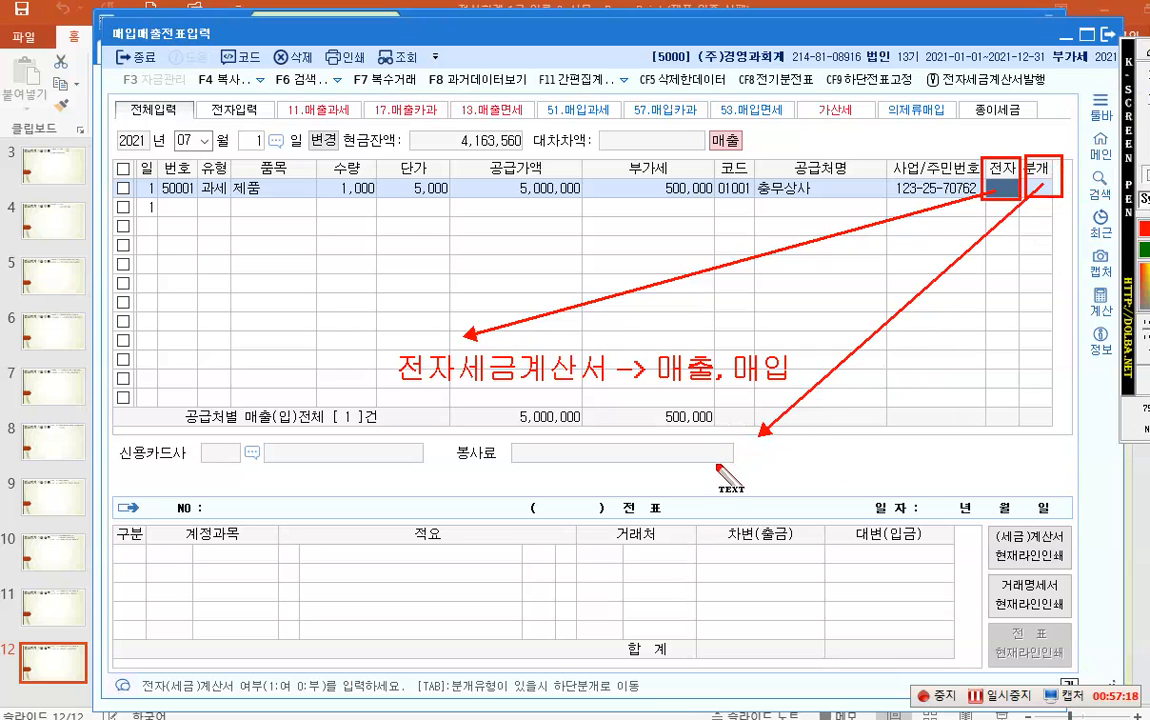
- Write the red note listing 1. 현금, 2. 외상, 3. 혼합, 4. 카드 below 분개
click(698, 474)
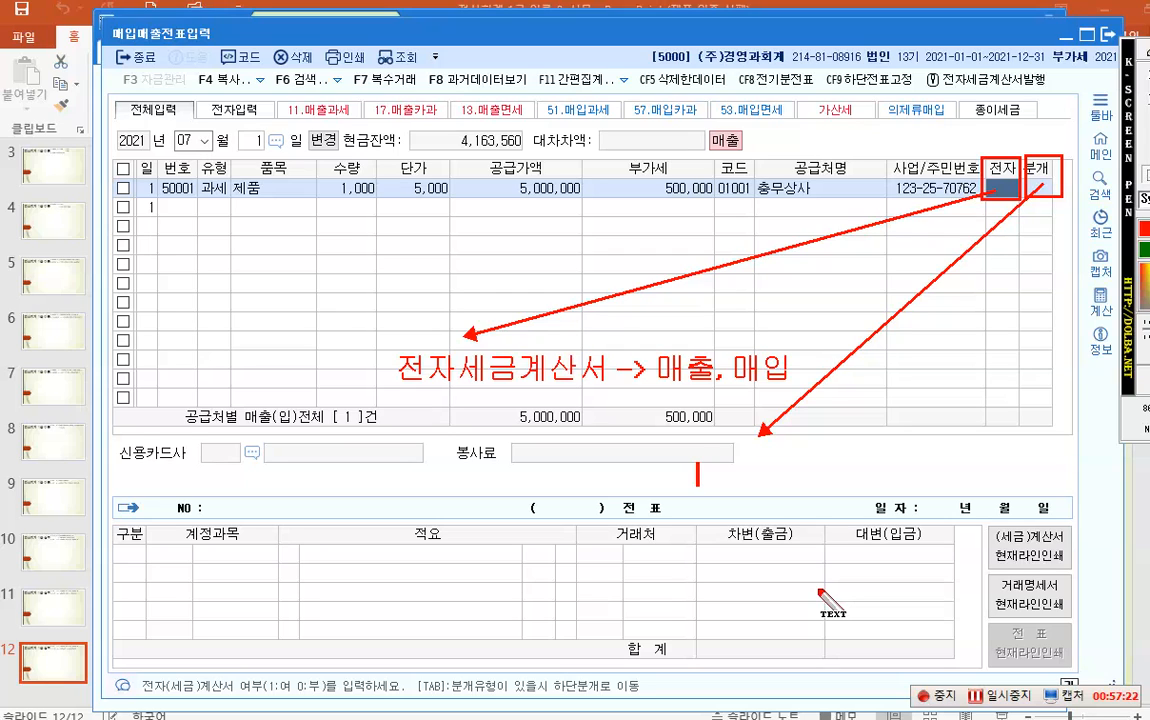
text(1. 현금)
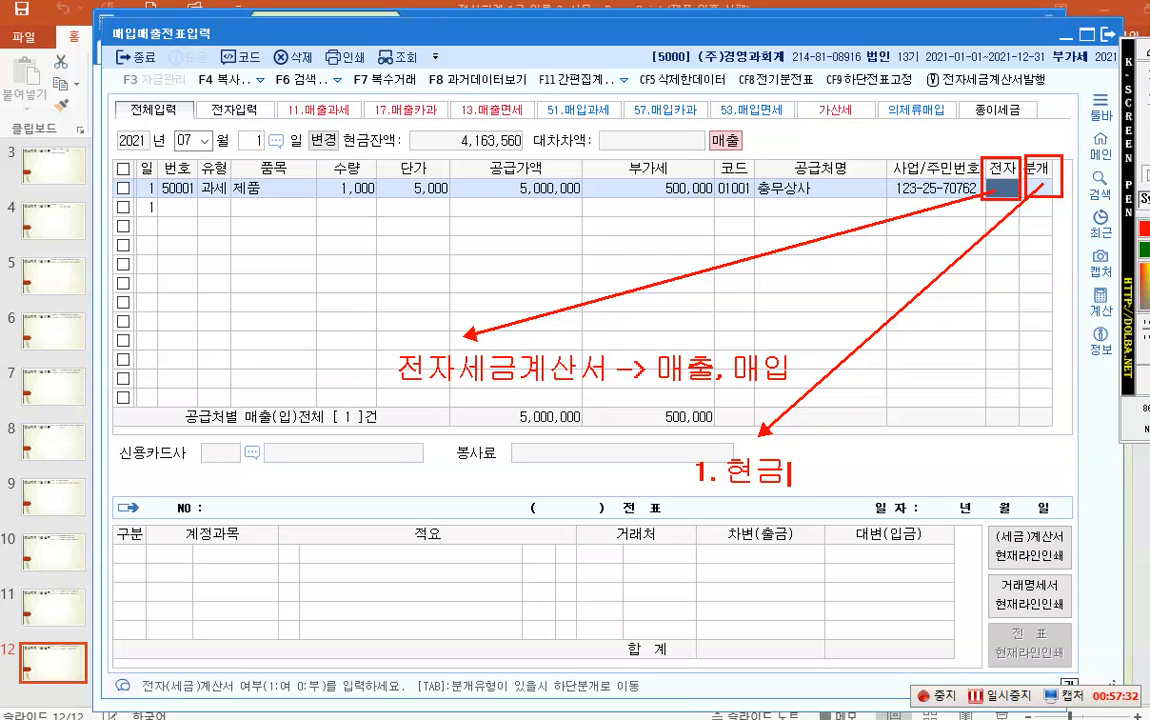
key(Return)
text(2. 외상)
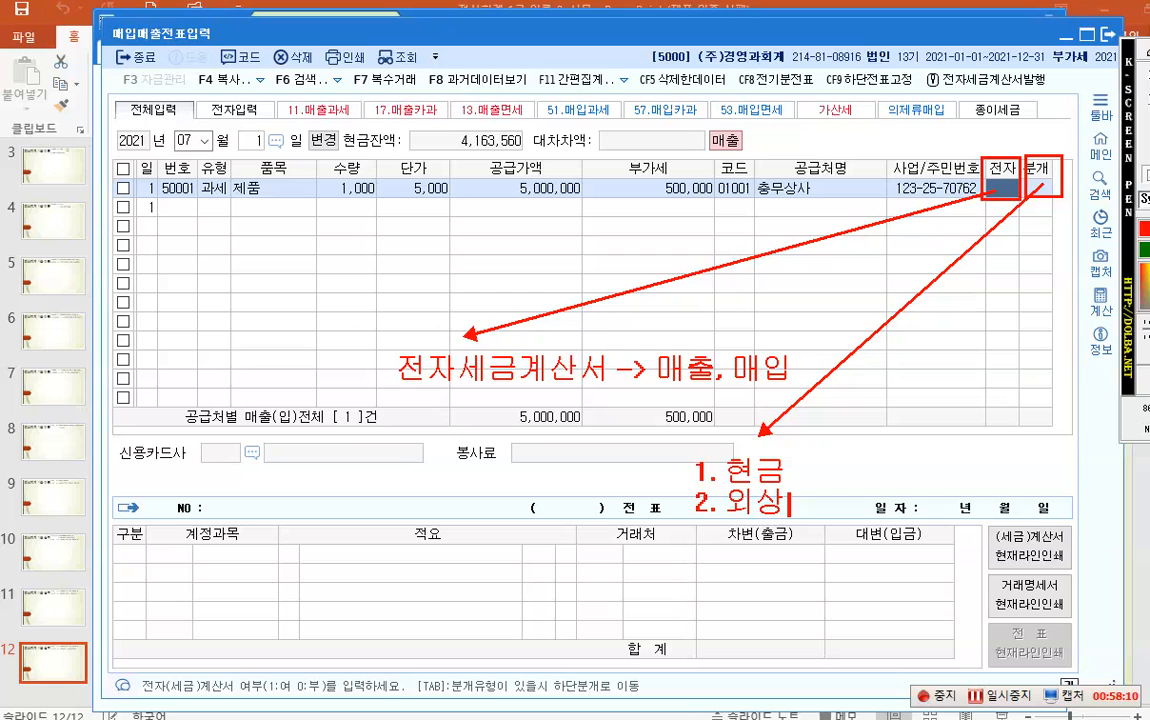
key(Return)
text(3. 혼합)
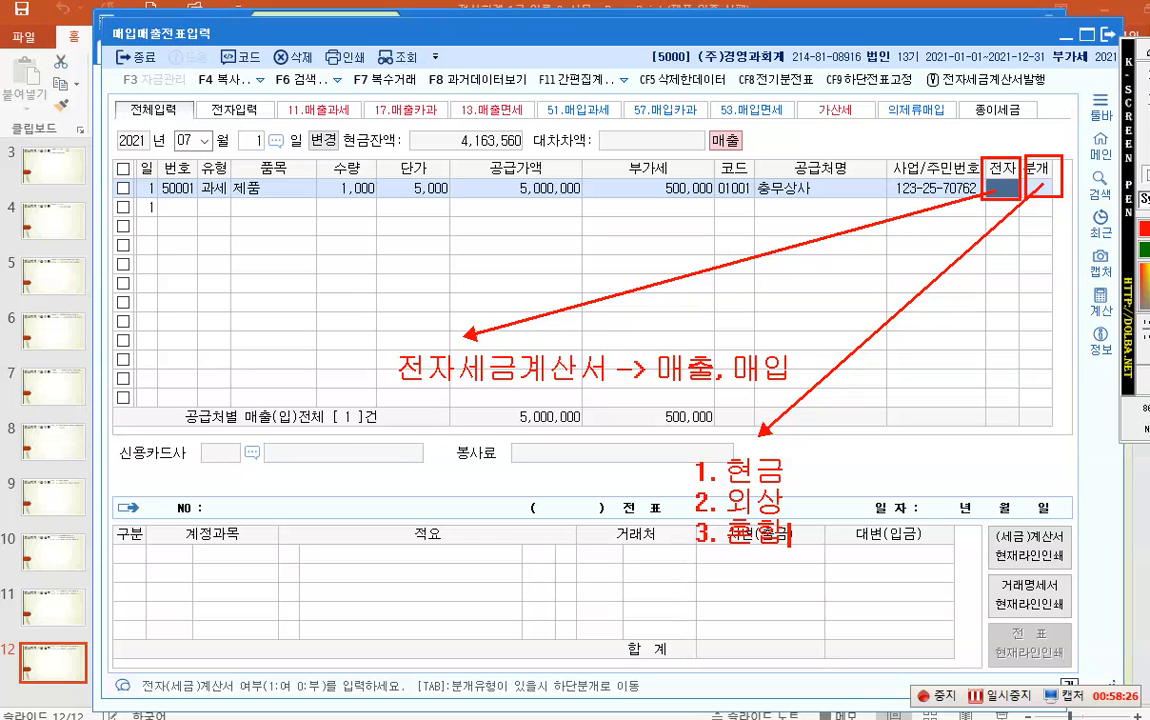
key(Return)
text(4. 카드)
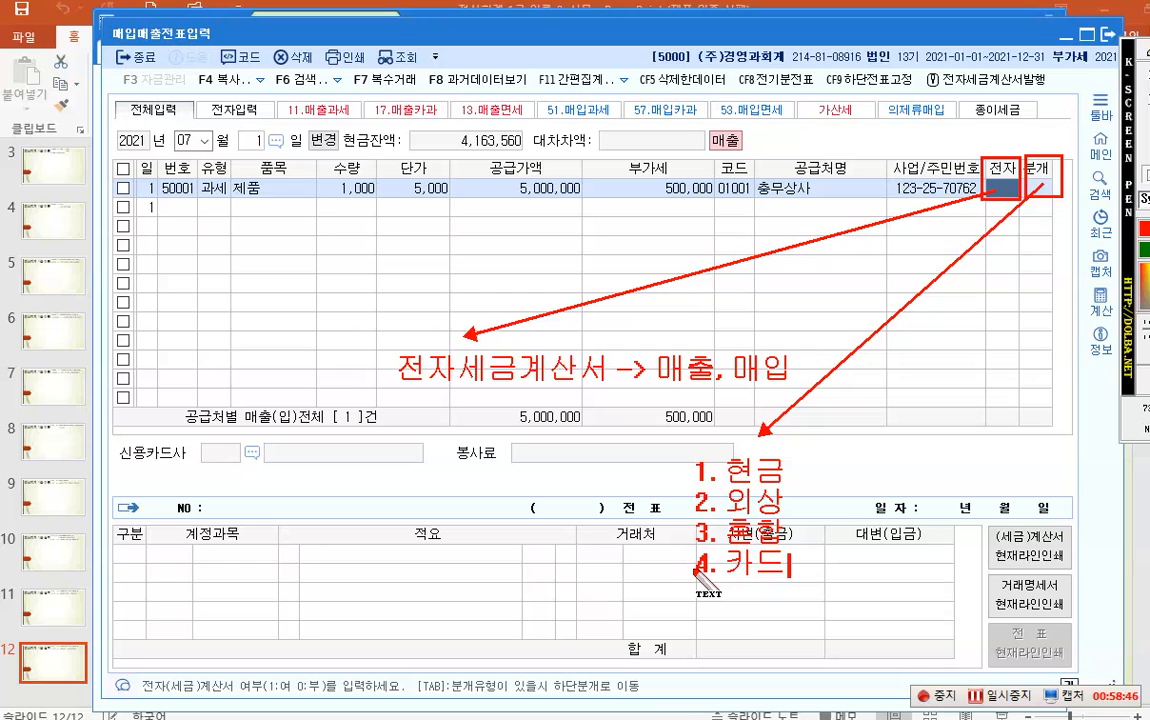
key(Escape)
- Select the 분개 cell and box the journal-type choices and 유형 column in red
click(1031, 190)
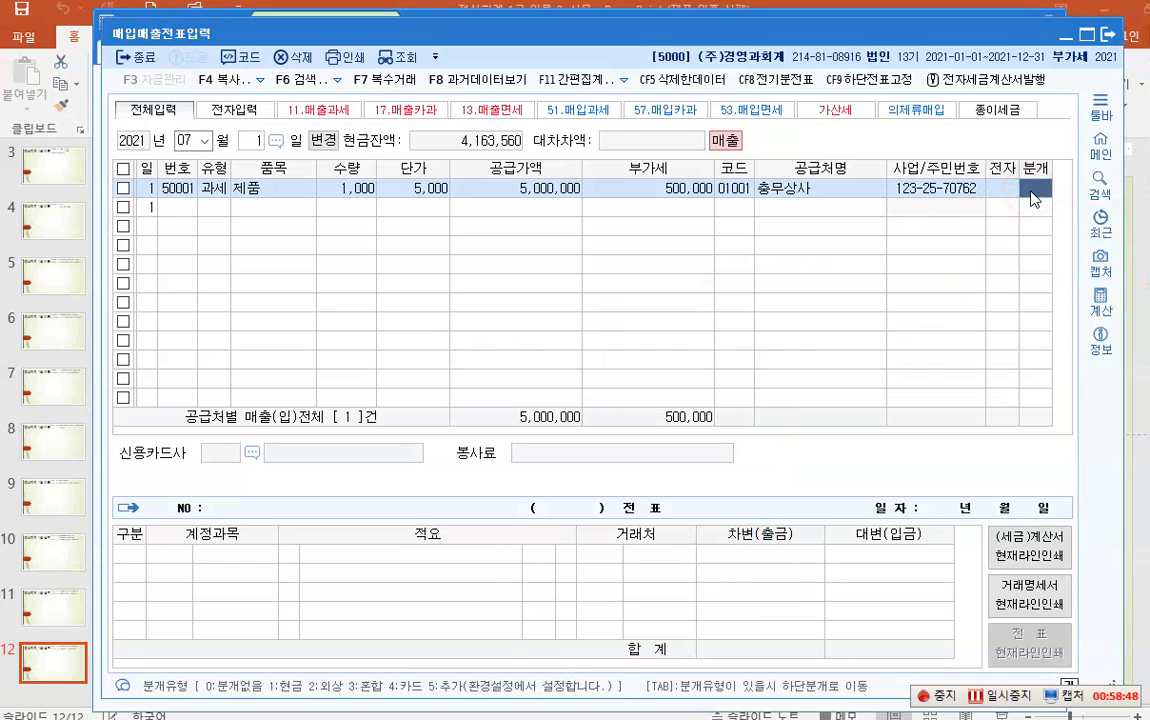
key(ctrl+1)
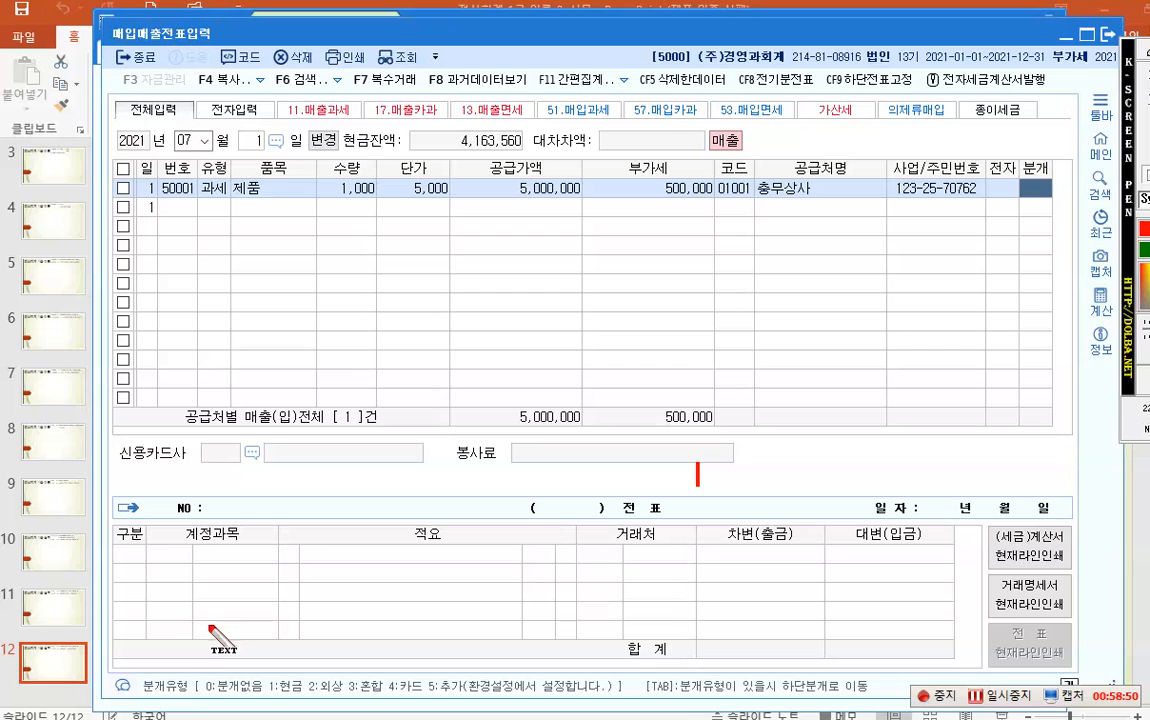
click(1146, 53)
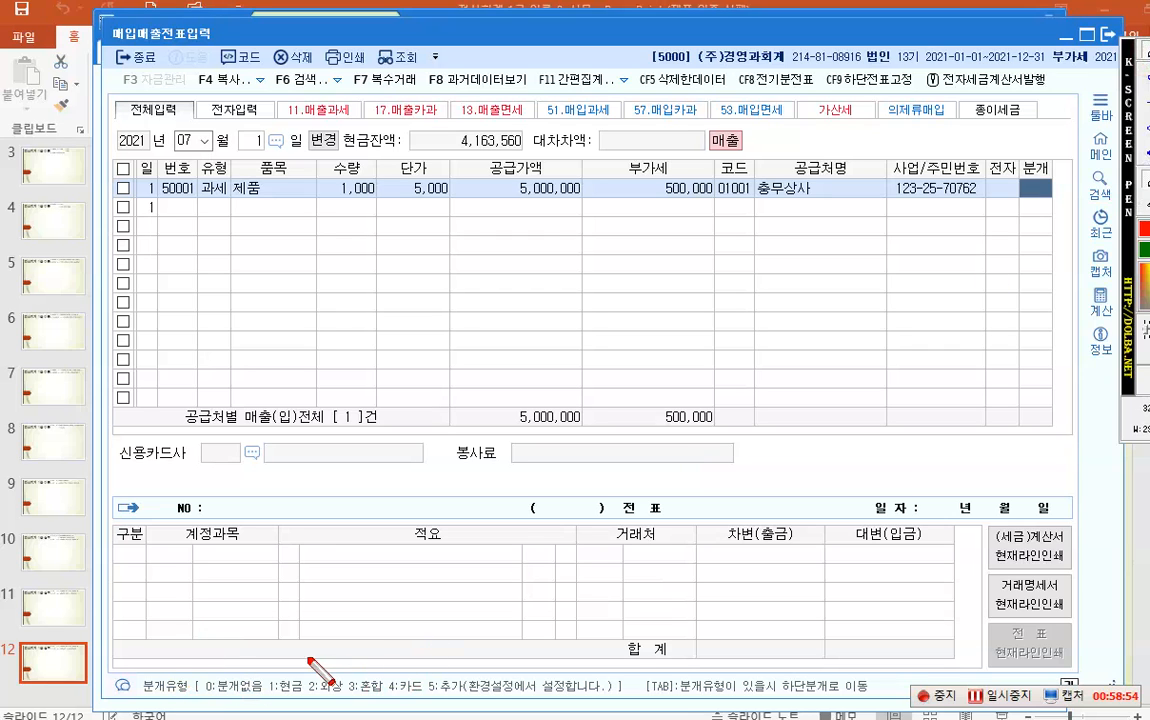
mouse_move(261, 672)
mouse_down()
mouse_move(469, 706)
mouse_move(430, 707)
mouse_up()
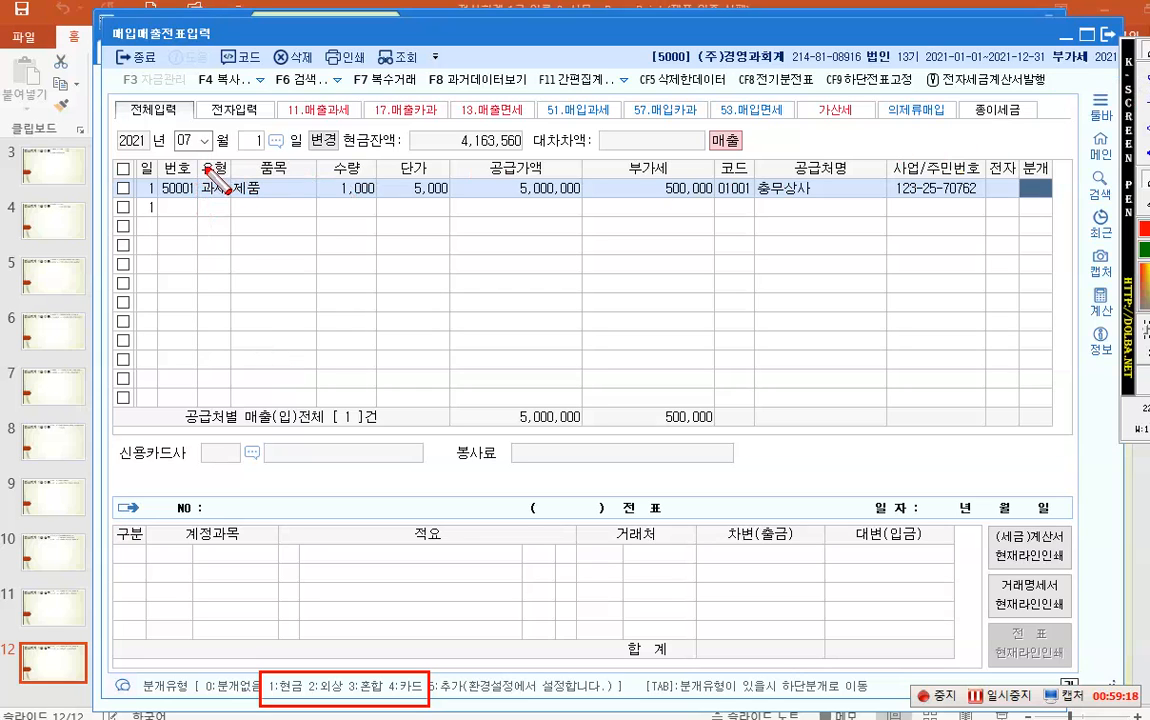
drag(189, 162, 238, 245)
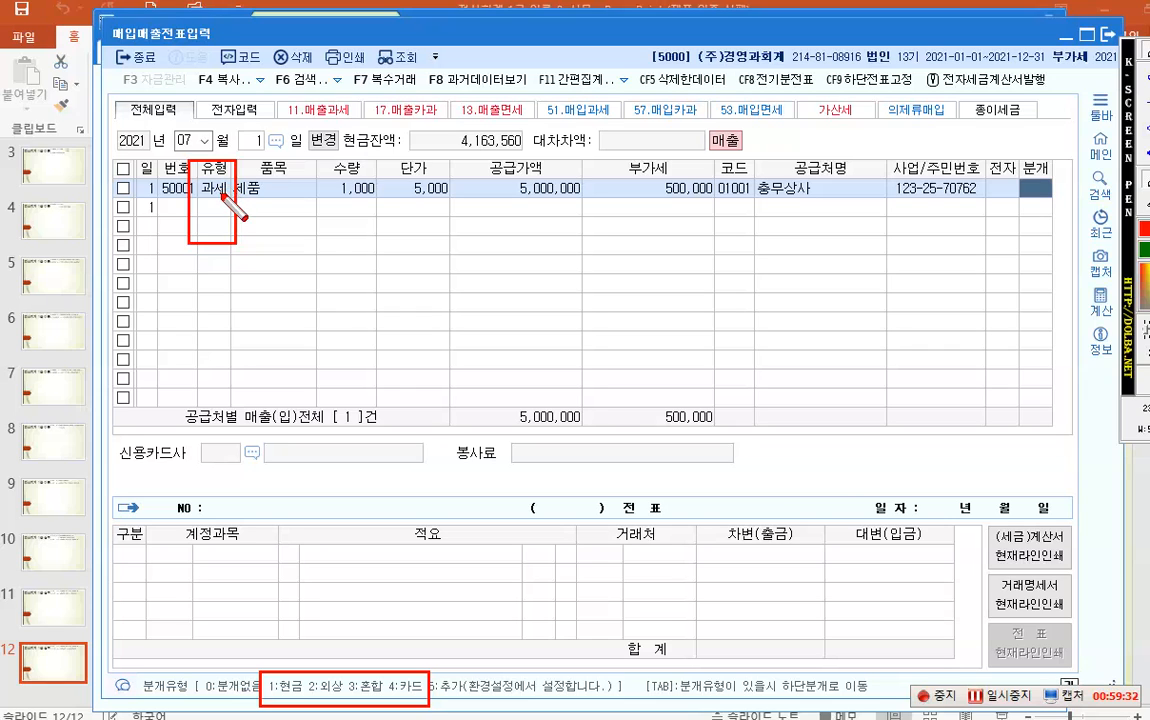
key(Escape)
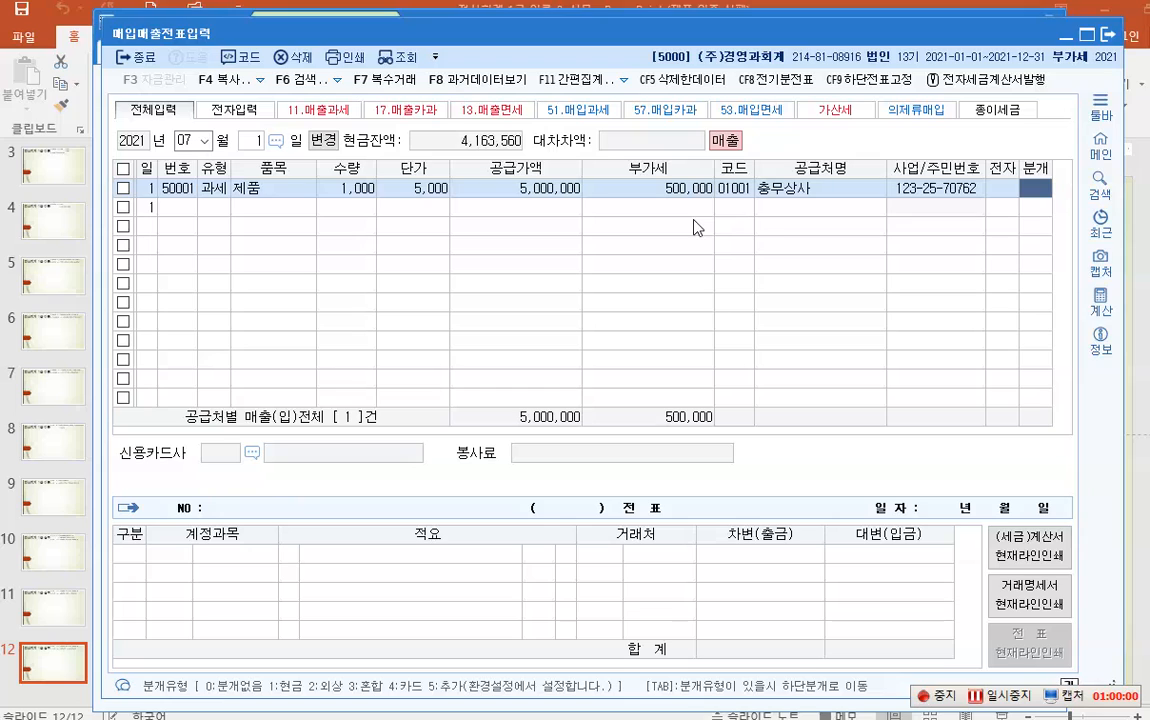
- Mark the 매출 indicator and the row's 과세 type in red
key(ctrl+shift+p)
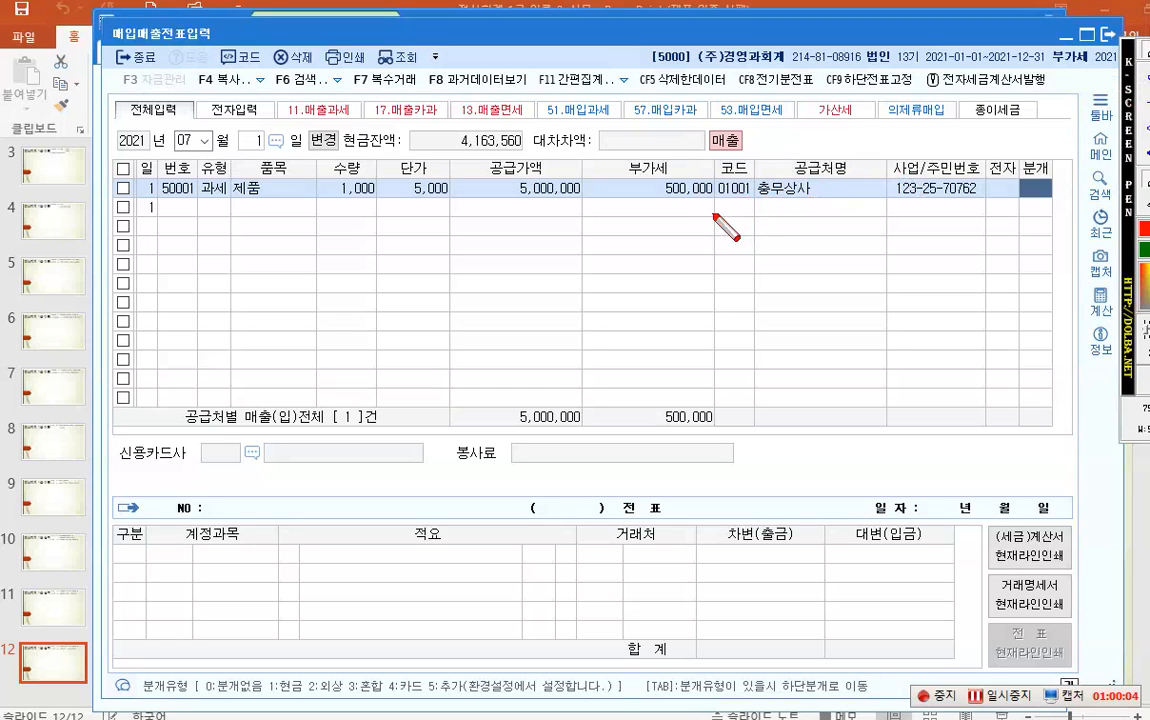
drag(694, 126, 759, 155)
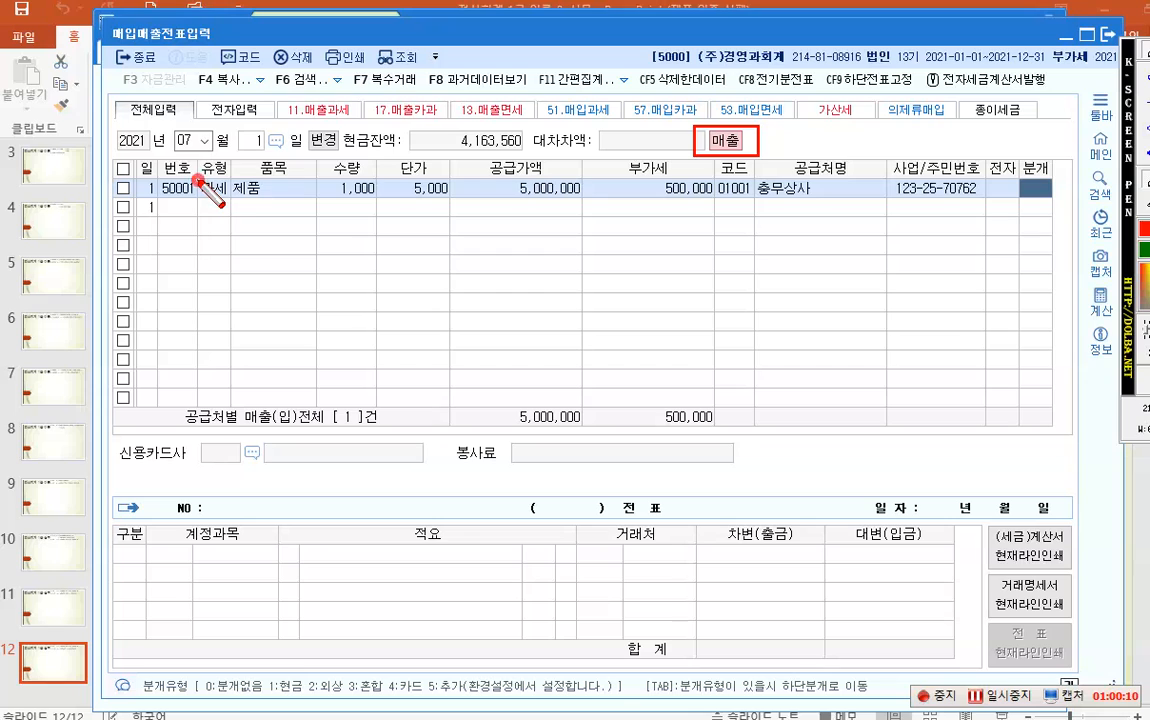
drag(198, 180, 224, 201)
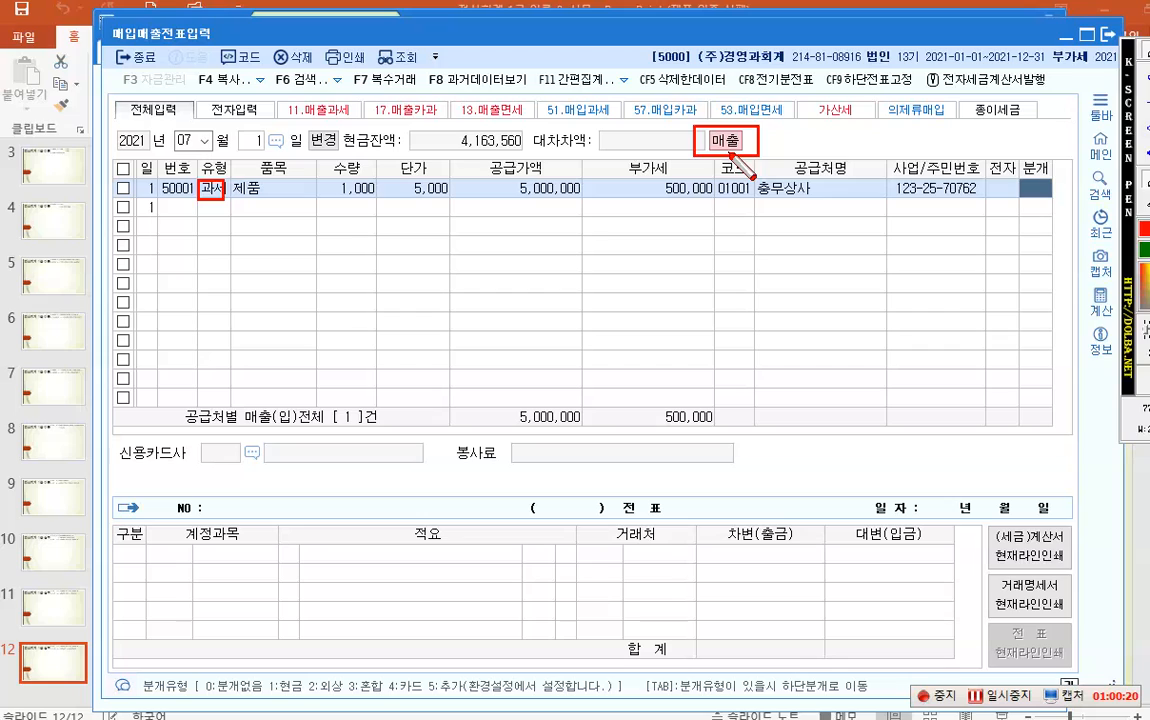
key(Escape)
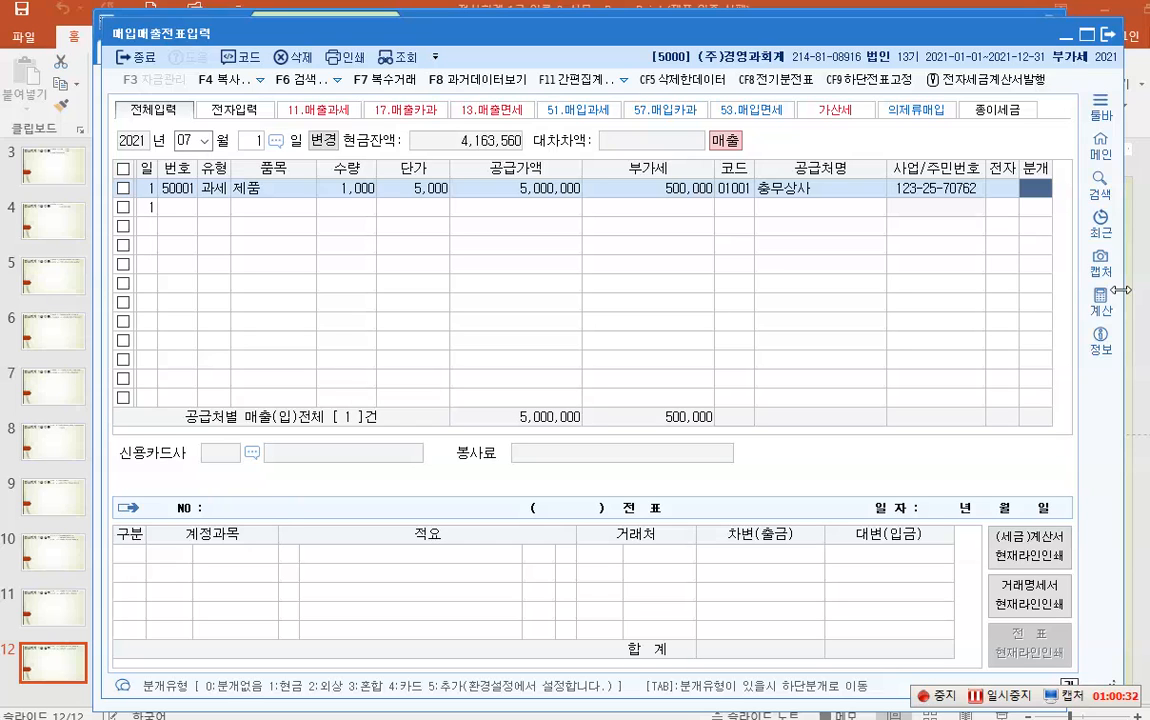
- Set 분개 to 1 (현금), then link 5,000,000 to 제품매출 and 500,000 to 부가세예수금
text(1)
key(Return)
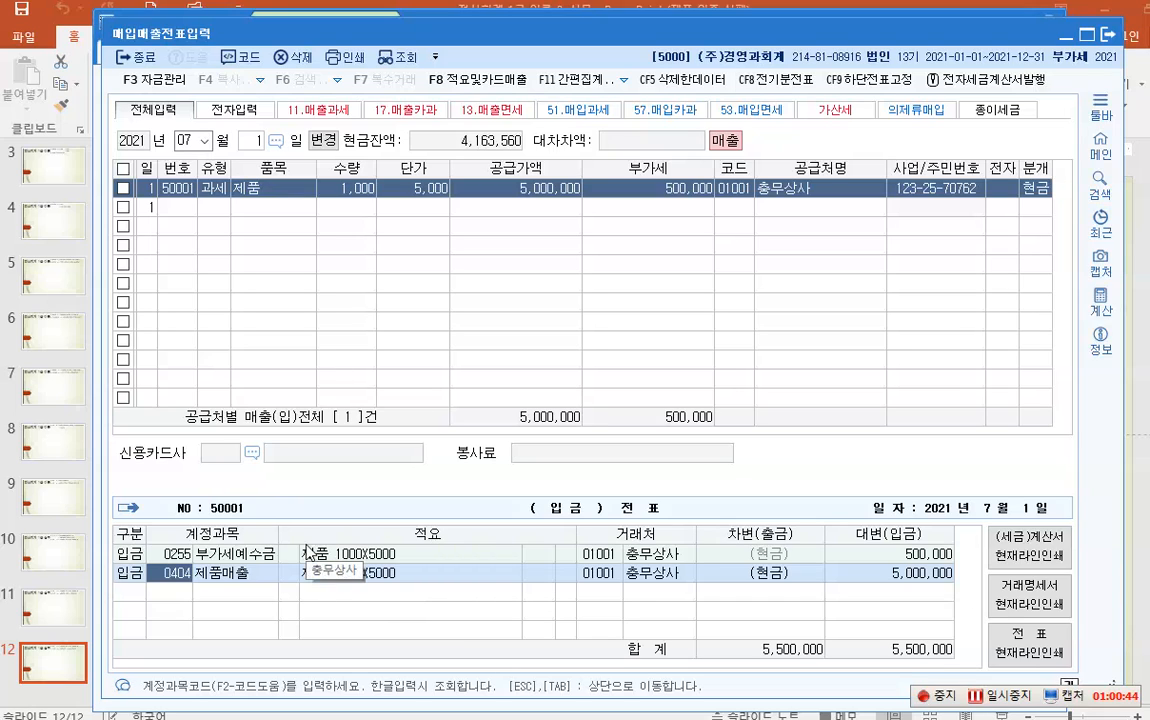
key(F12)
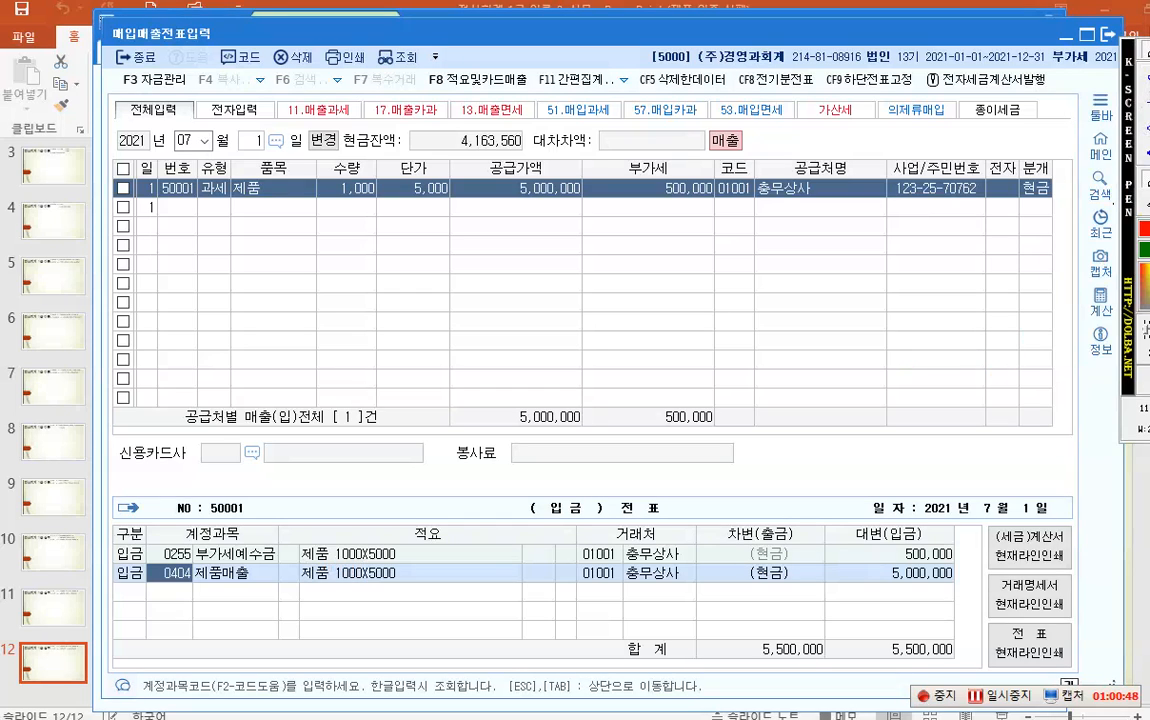
drag(456, 158, 592, 208)
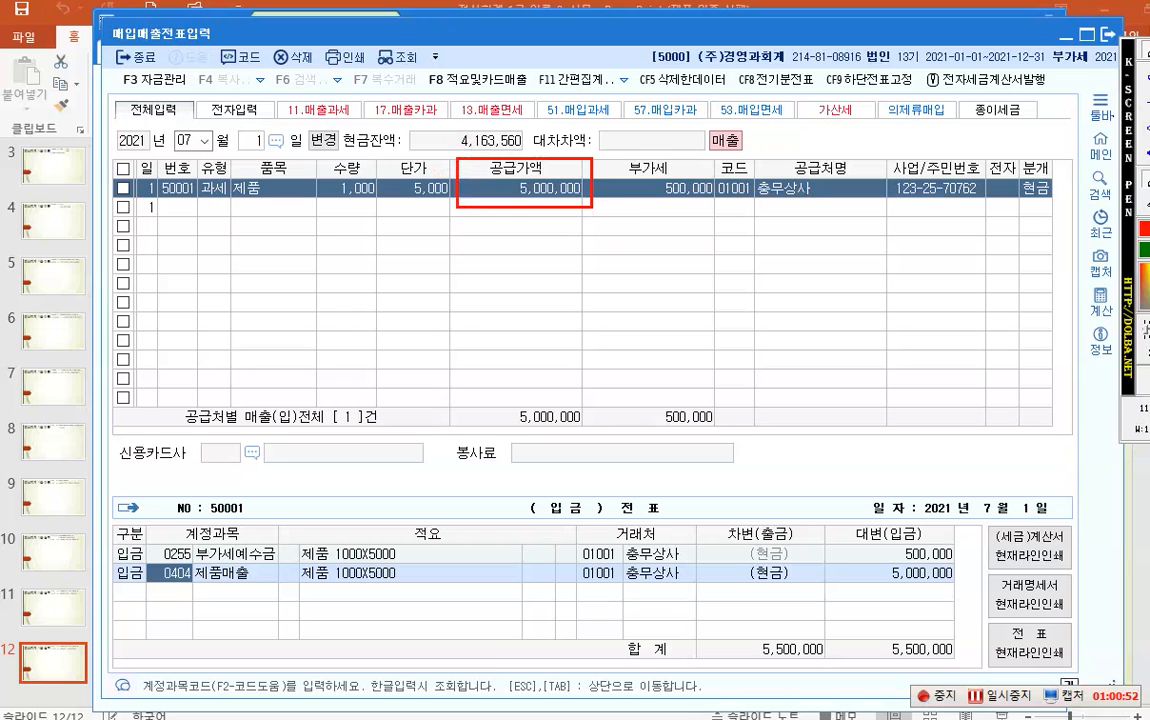
drag(497, 200, 250, 574)
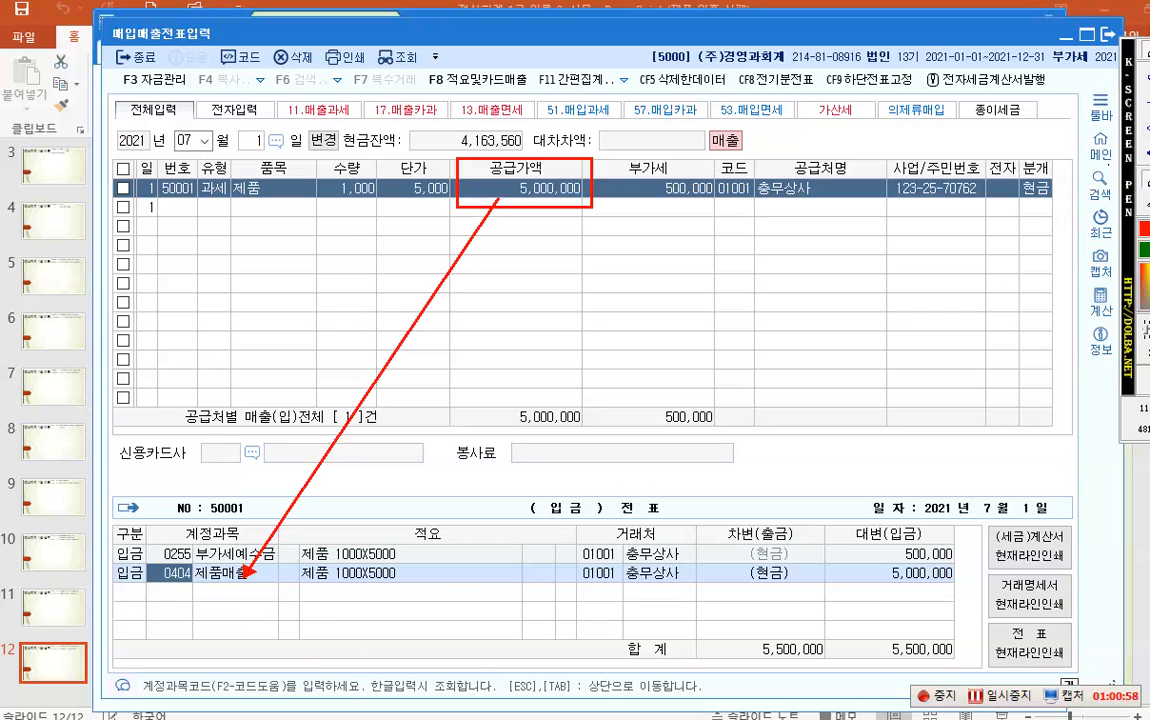
drag(613, 160, 712, 204)
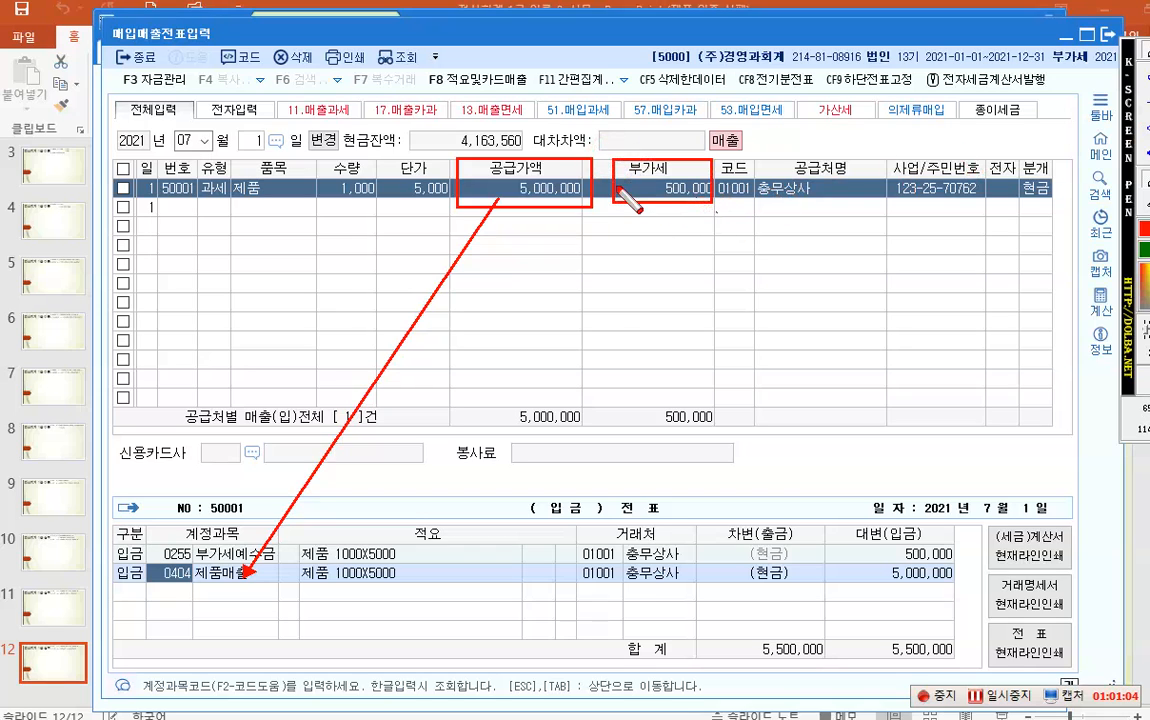
mouse_move(625, 185)
mouse_down()
mouse_move(385, 455)
mouse_move(283, 550)
mouse_up()
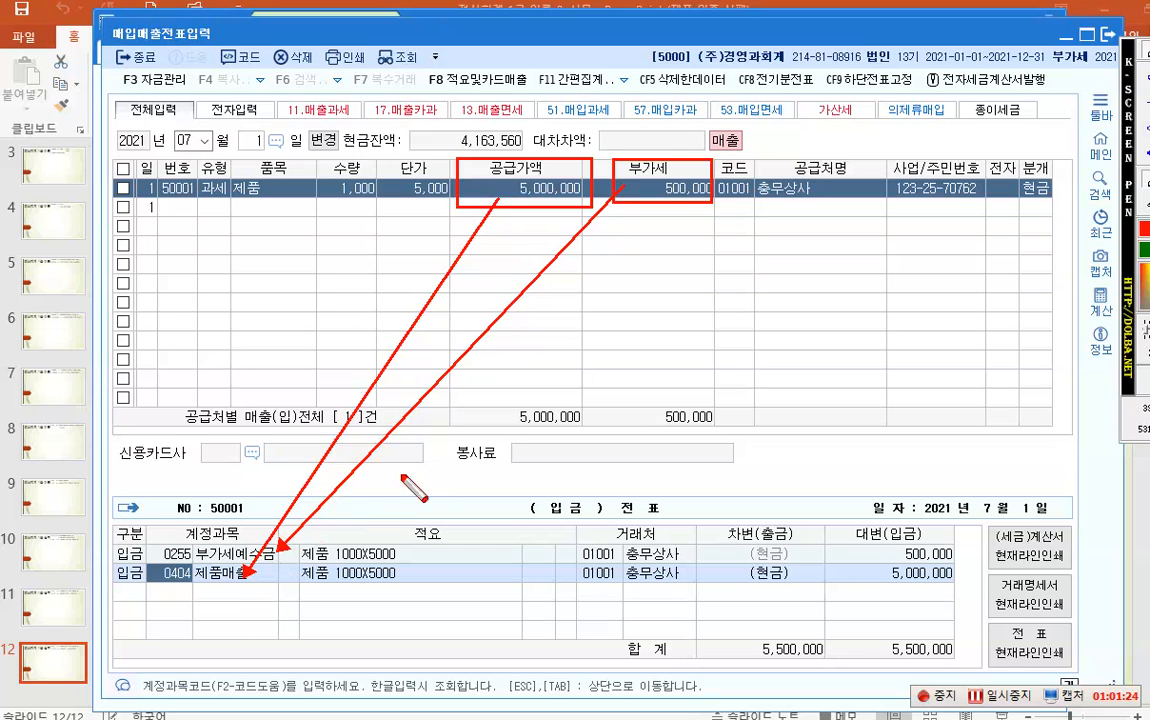
key(Escape)
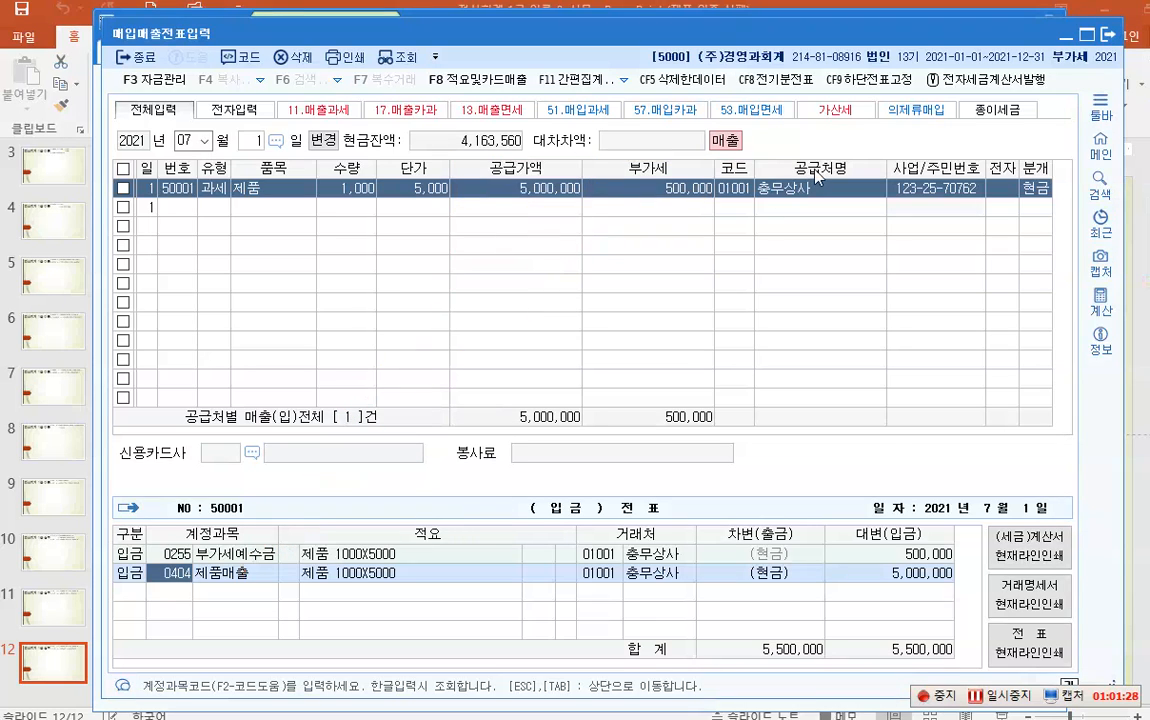
- Open 환경등록 and review default accounts 0404 제품매출 and 0153 원재료
click(1111, 38)
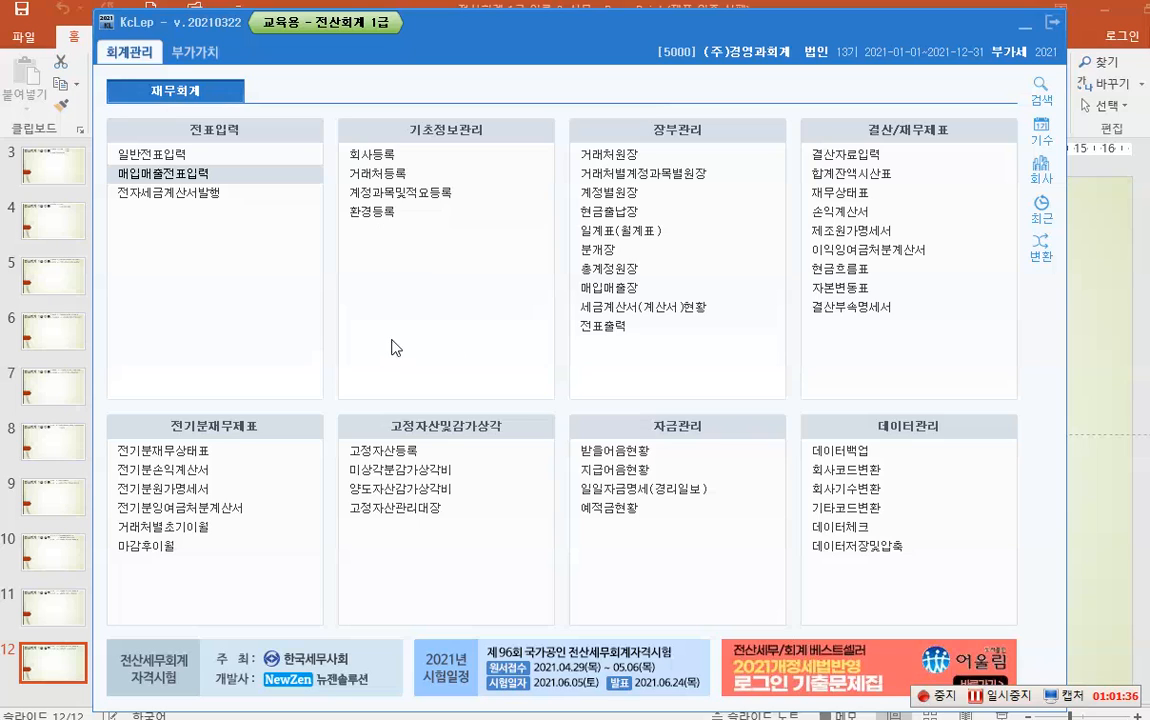
click(391, 218)
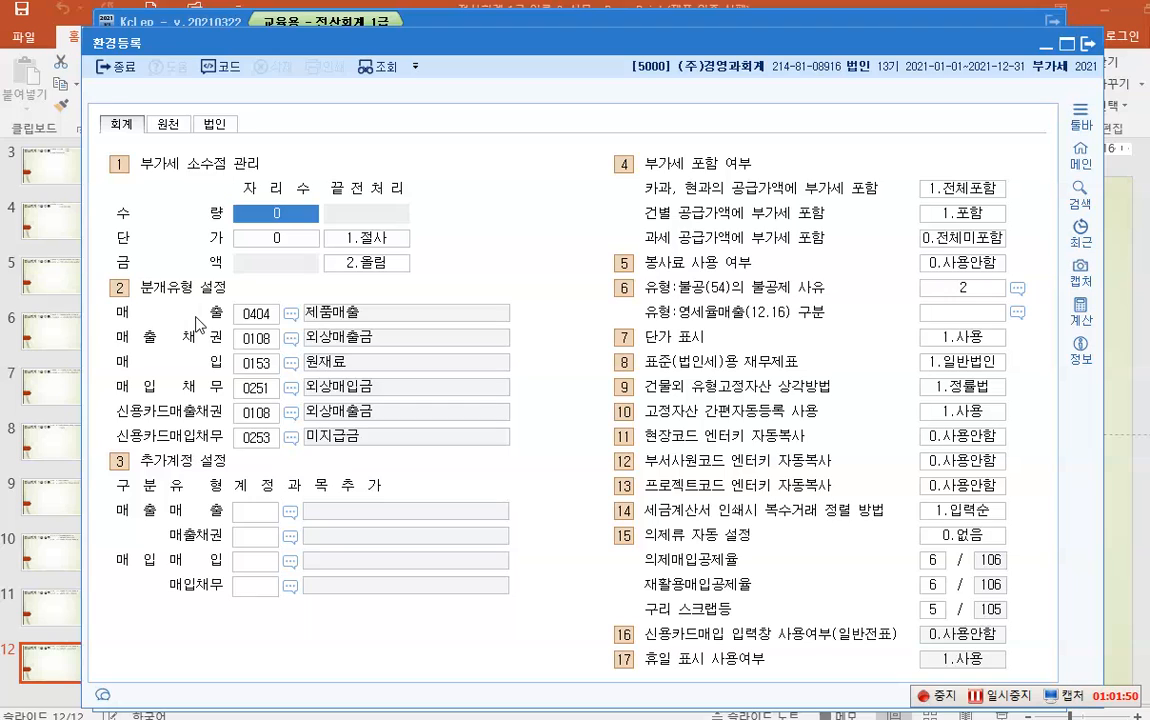
click(254, 313)
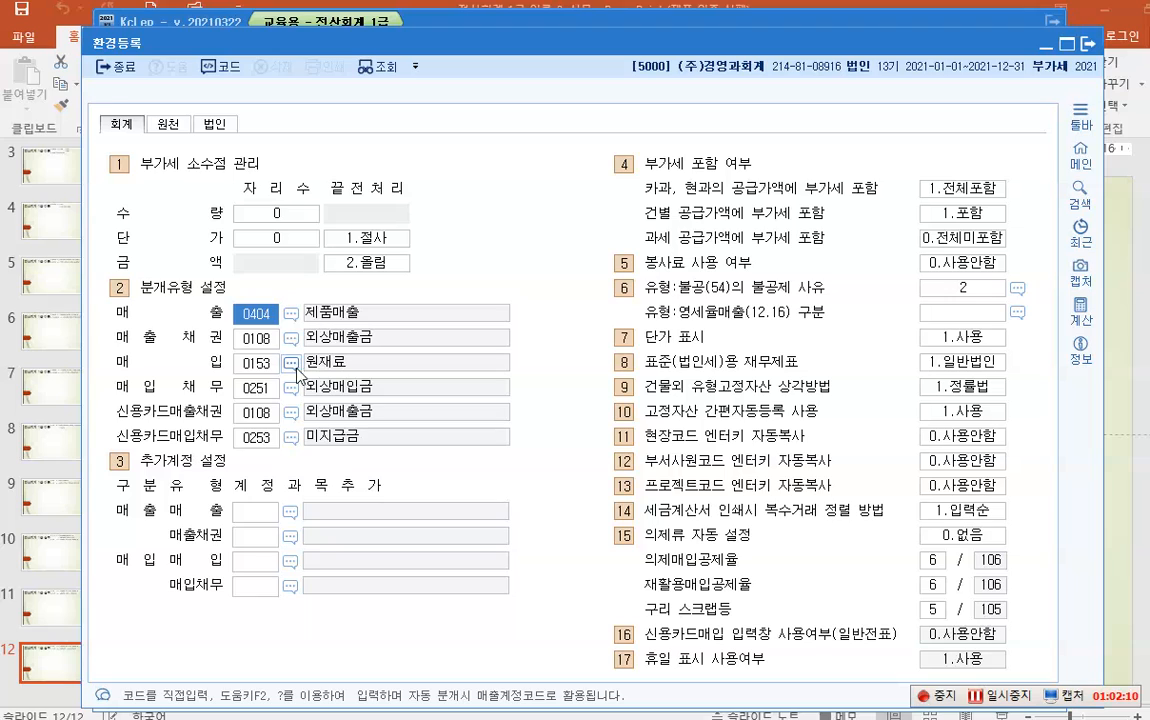
click(246, 368)
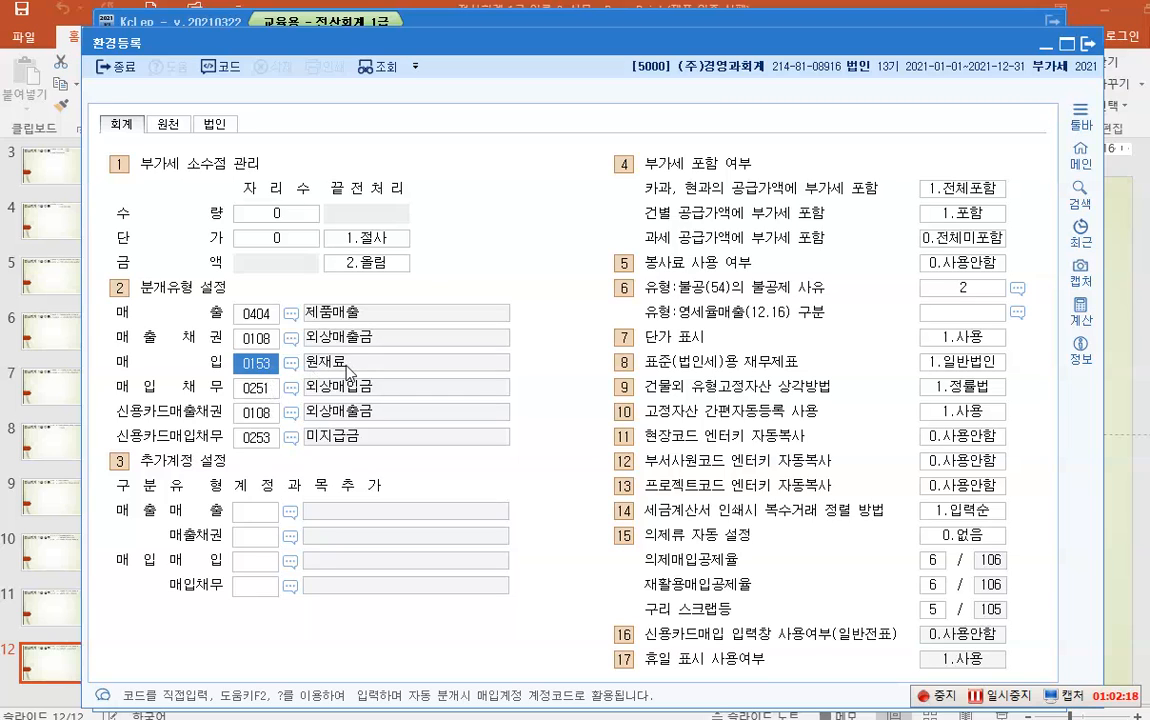
click(346, 366)
- Return to 매입매출전표입력 and pick 07 as the entry month
click(1090, 45)
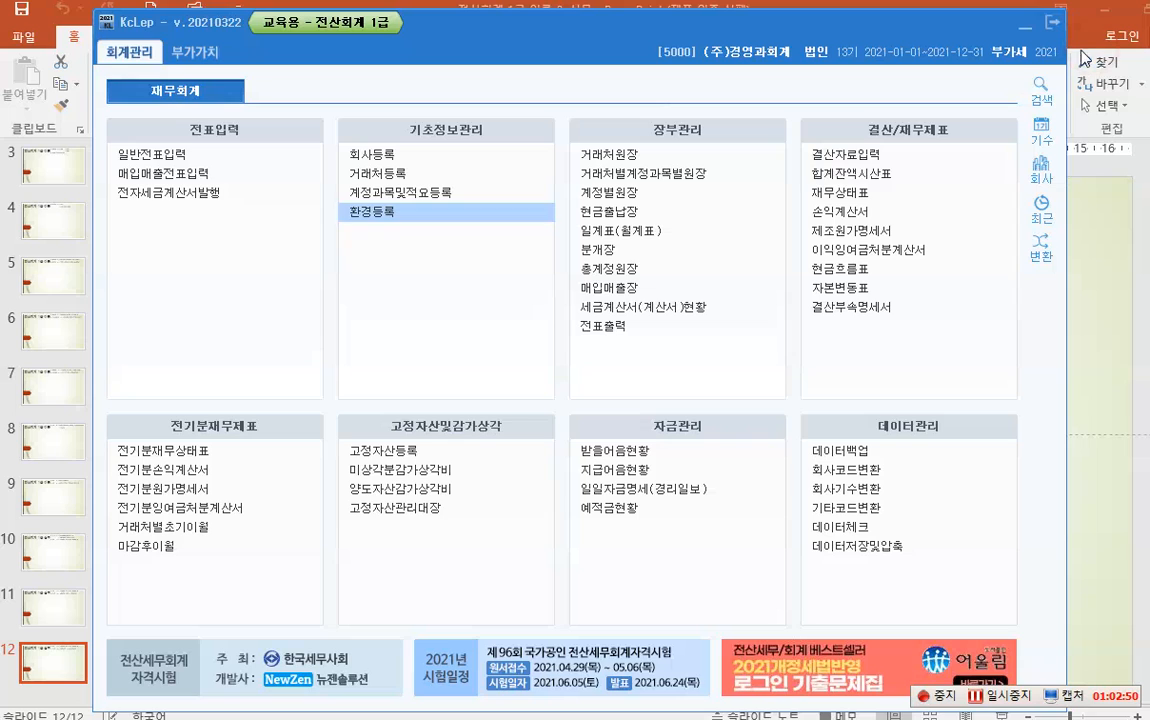
click(208, 174)
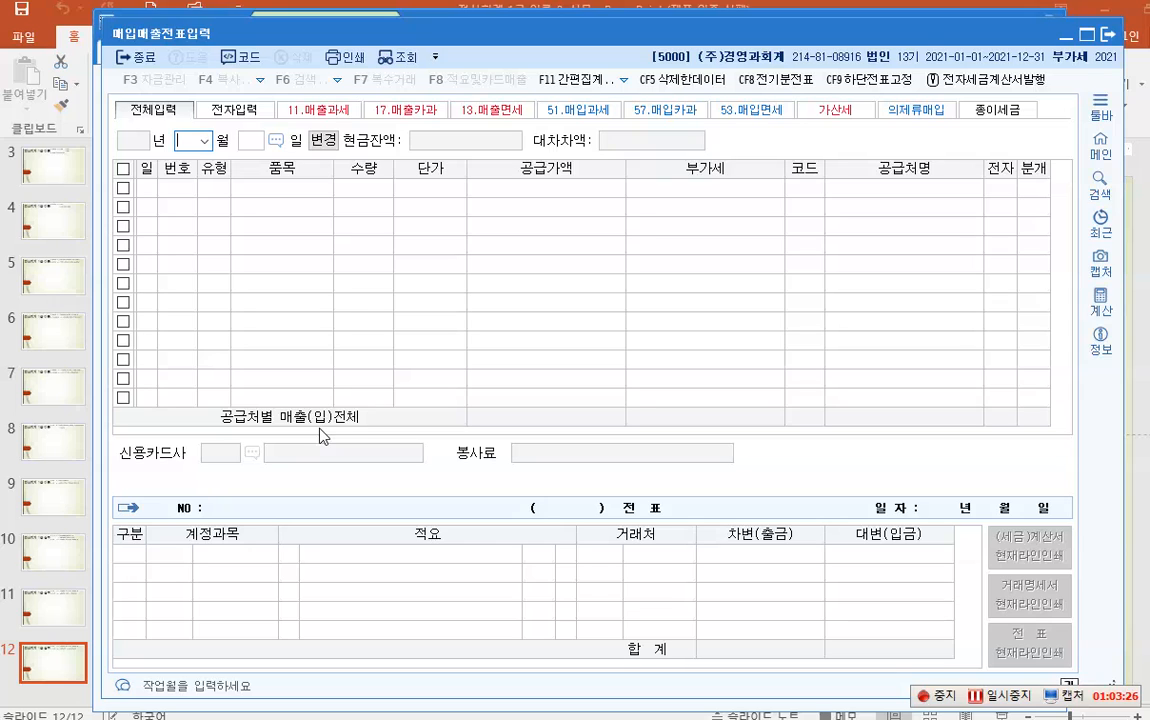
click(204, 141)
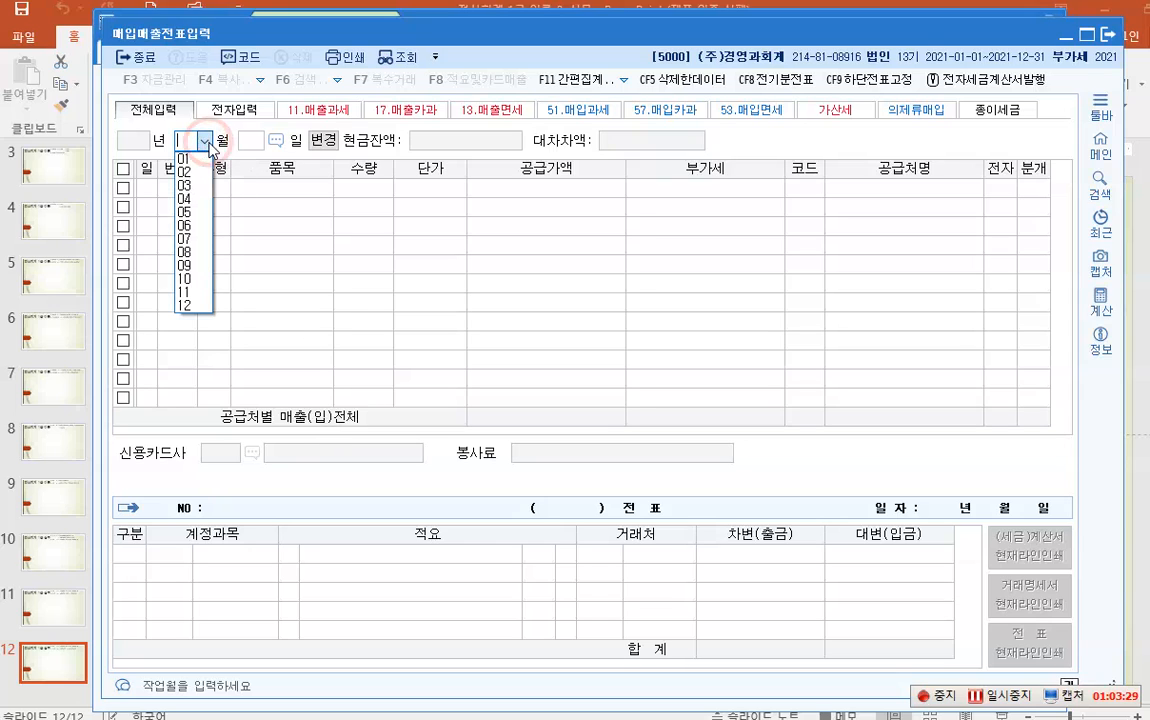
click(191, 239)
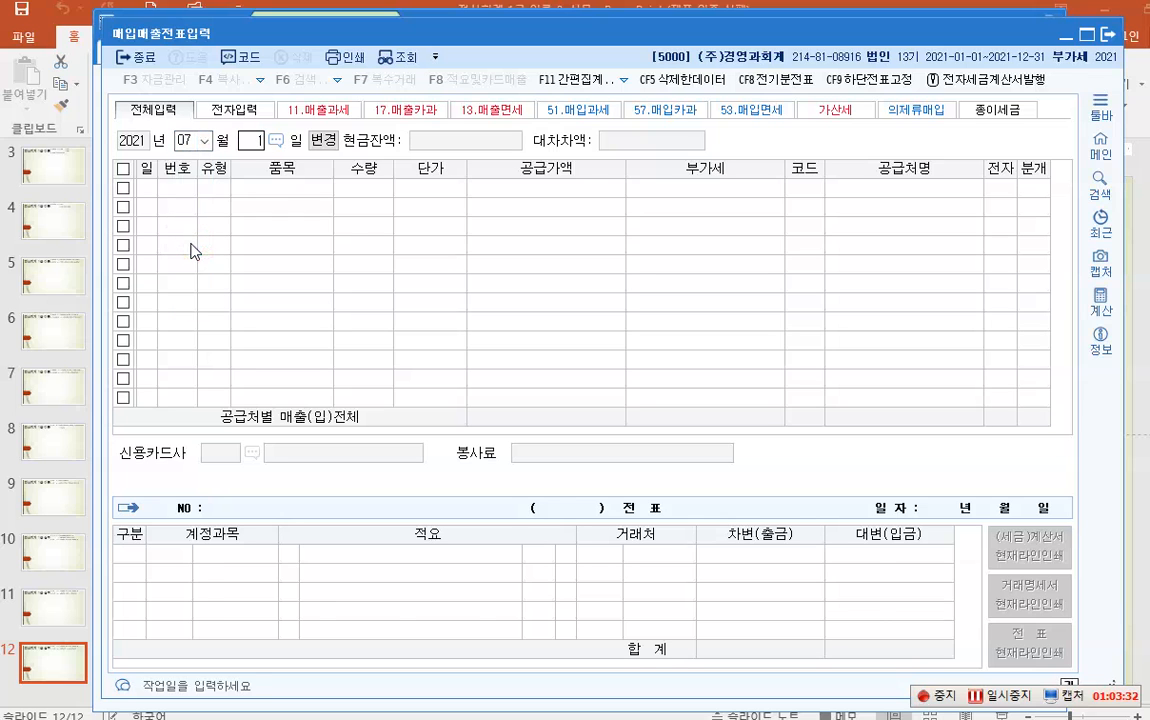
- Load the day 1 entries and show 충무상사's 공급처 등록 정보
text(1)
key(Return)
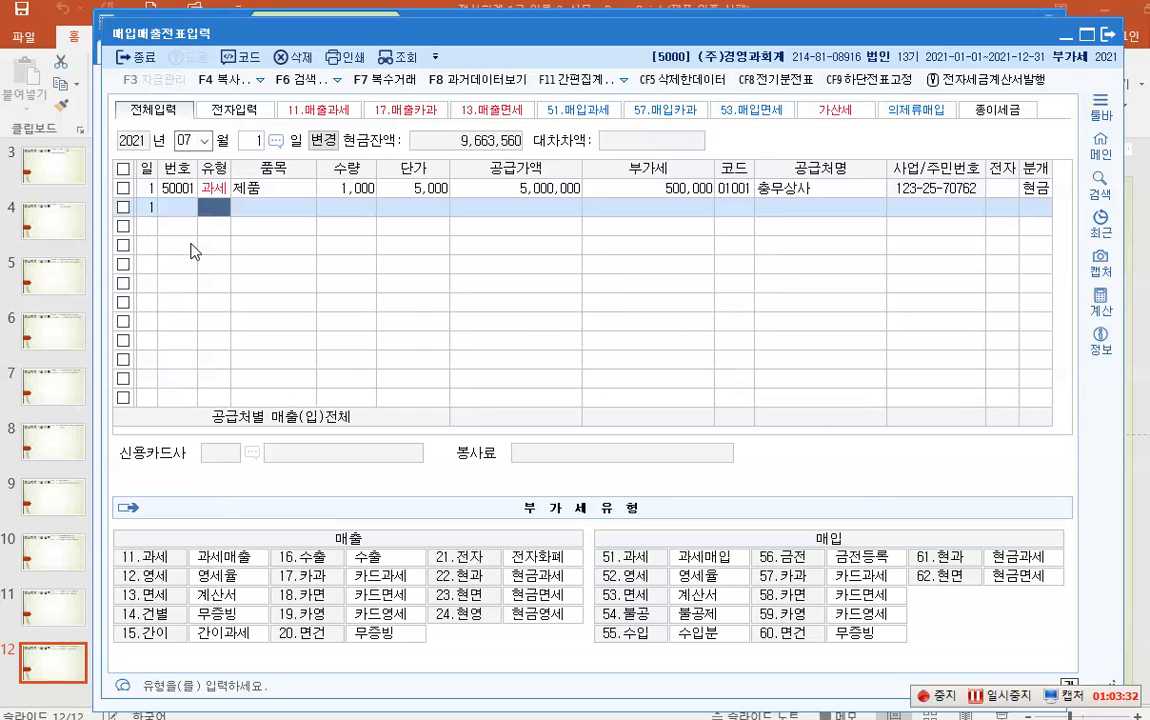
click(790, 186)
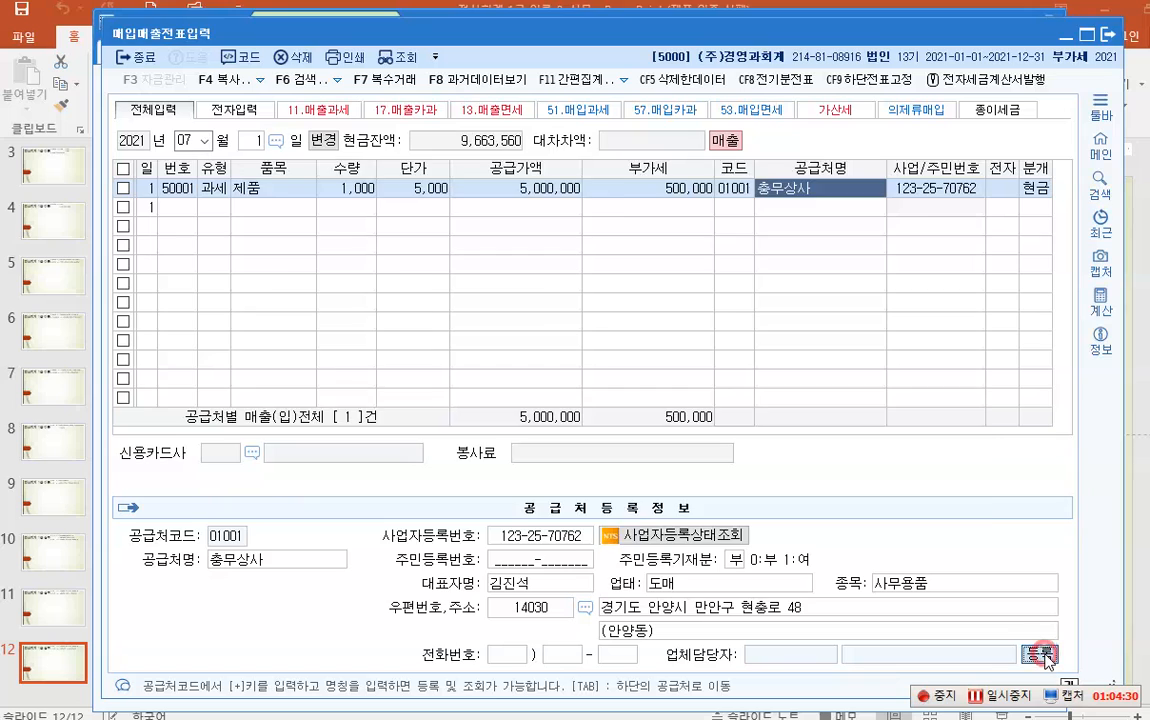
- Open 충무상사's contact registration, mark it in use, then highlight the business contact field
click(1045, 656)
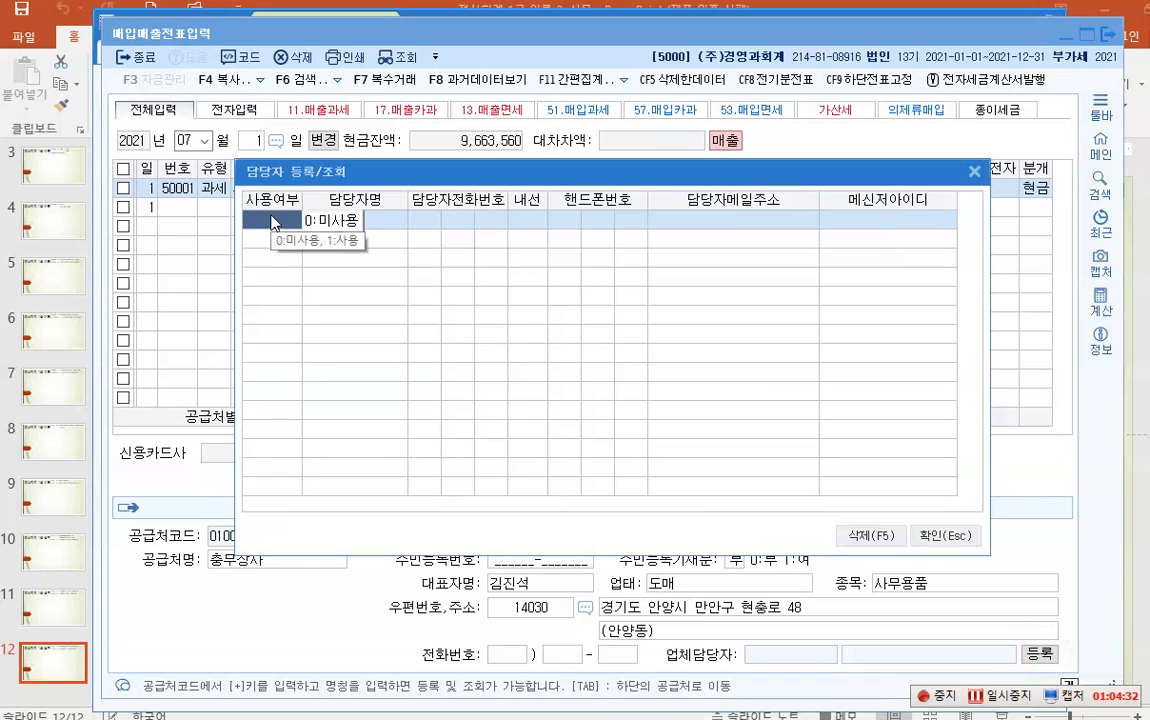
click(332, 240)
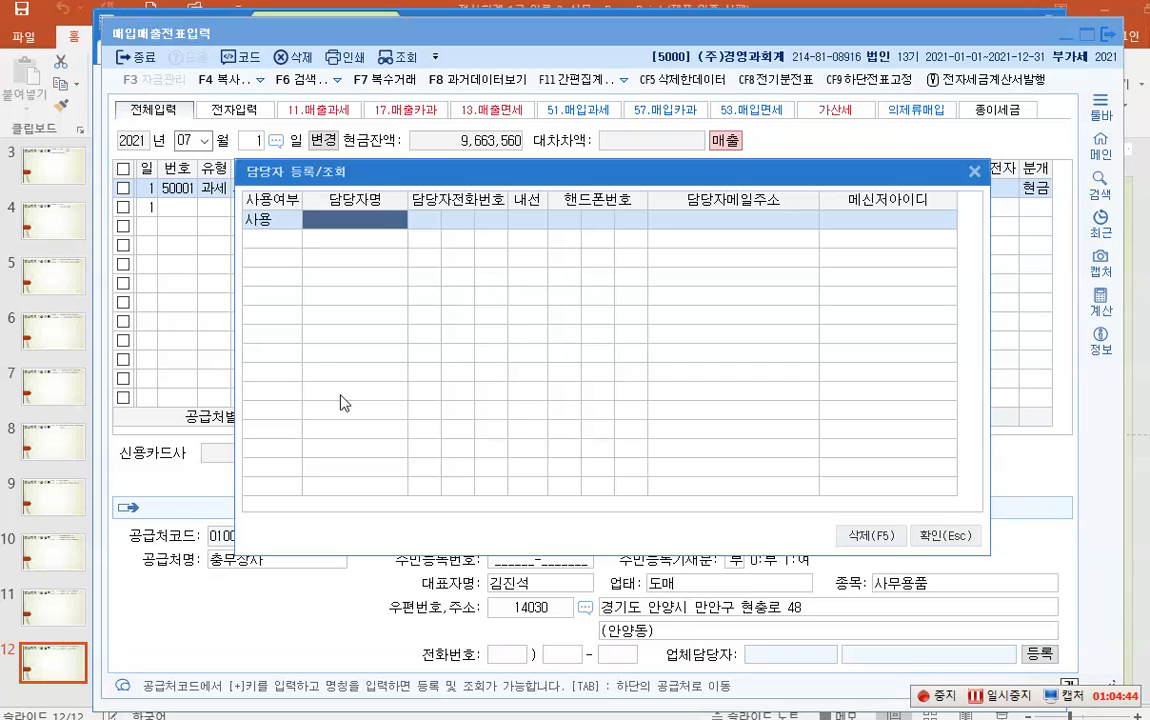
click(975, 172)
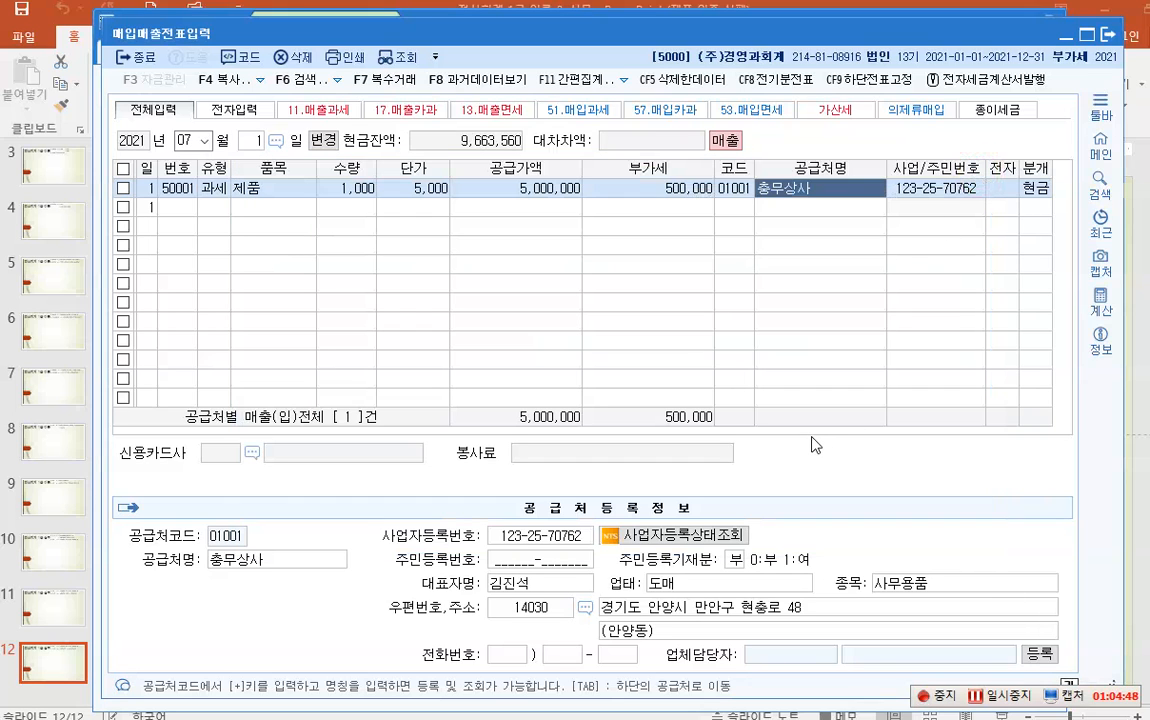
key(ctrl+1)
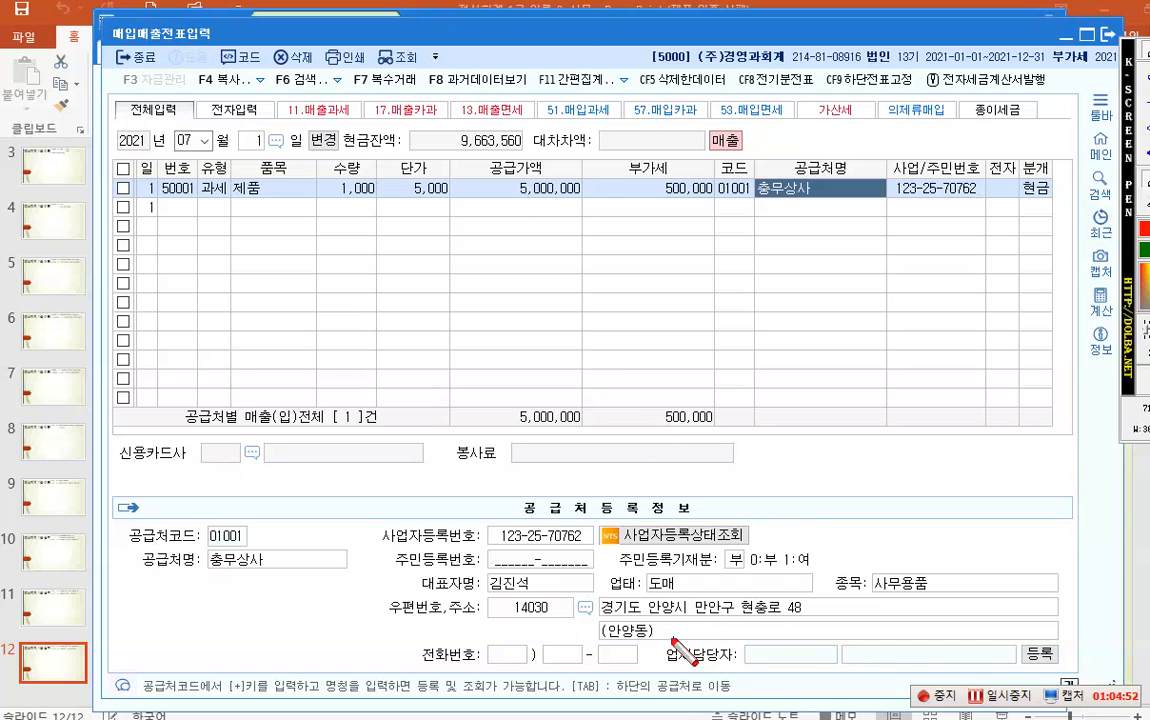
drag(641, 636, 1076, 674)
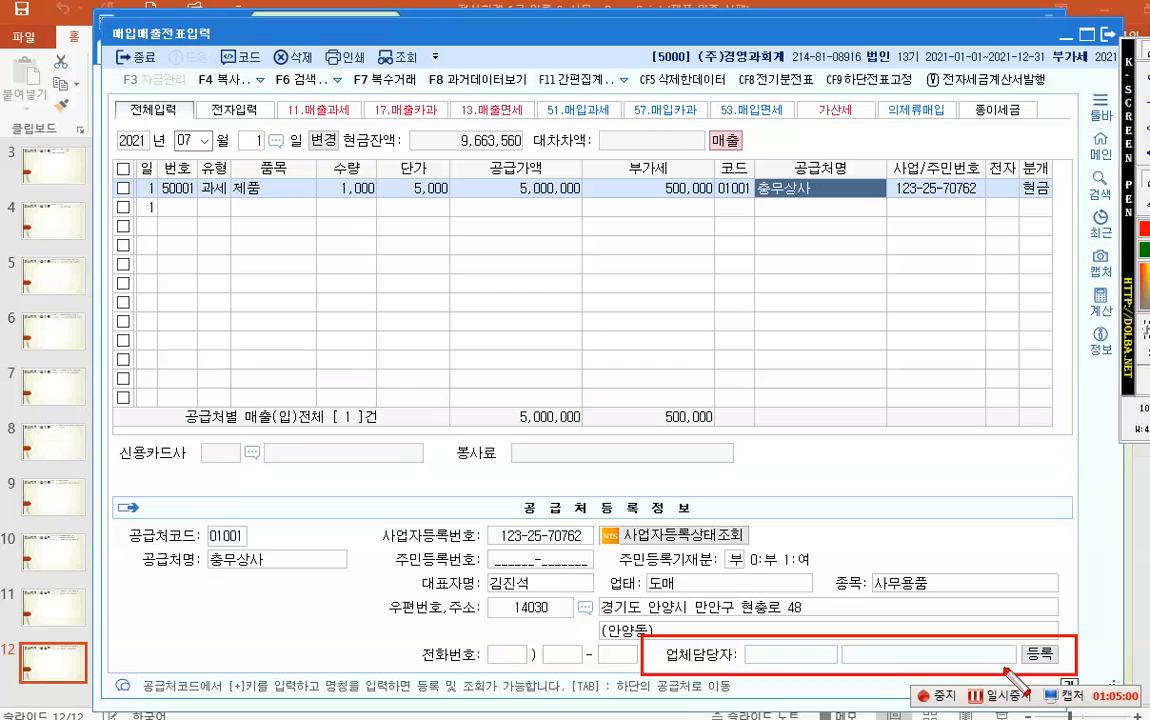
- Enter an in-use contact with the contact person's name and e-mail address
click(1040, 654)
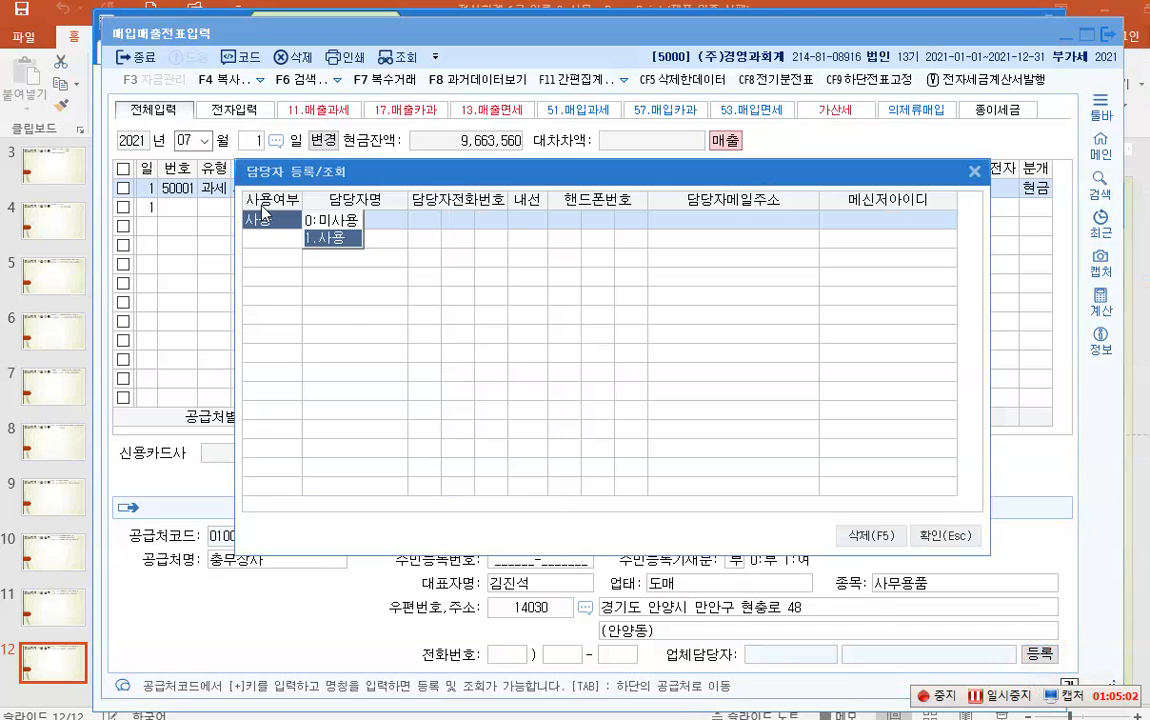
click(320, 238)
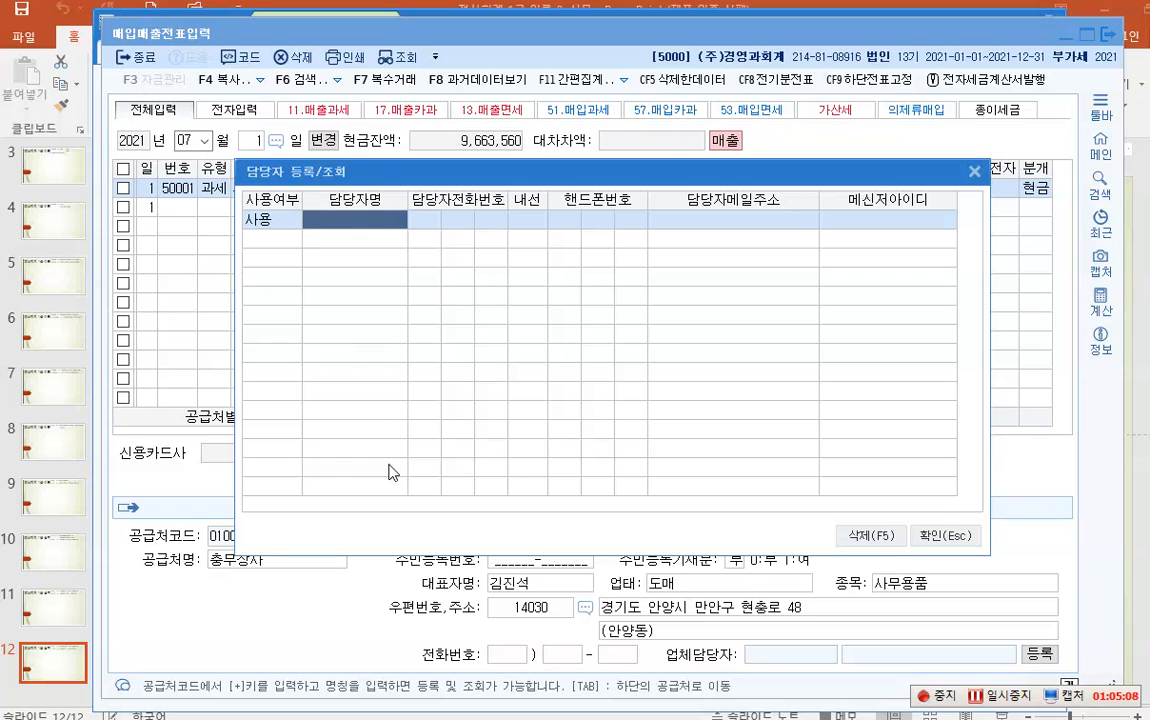
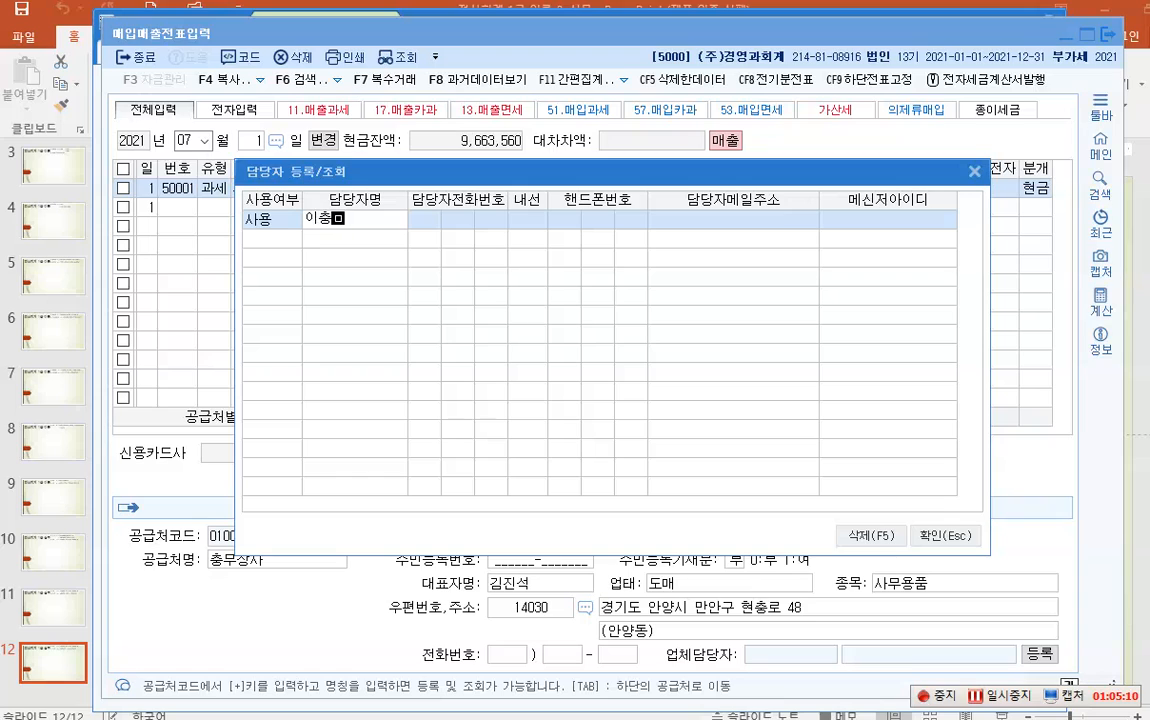
key(Return)
key(Return)
key(Return)
key(Return)
key(Return)
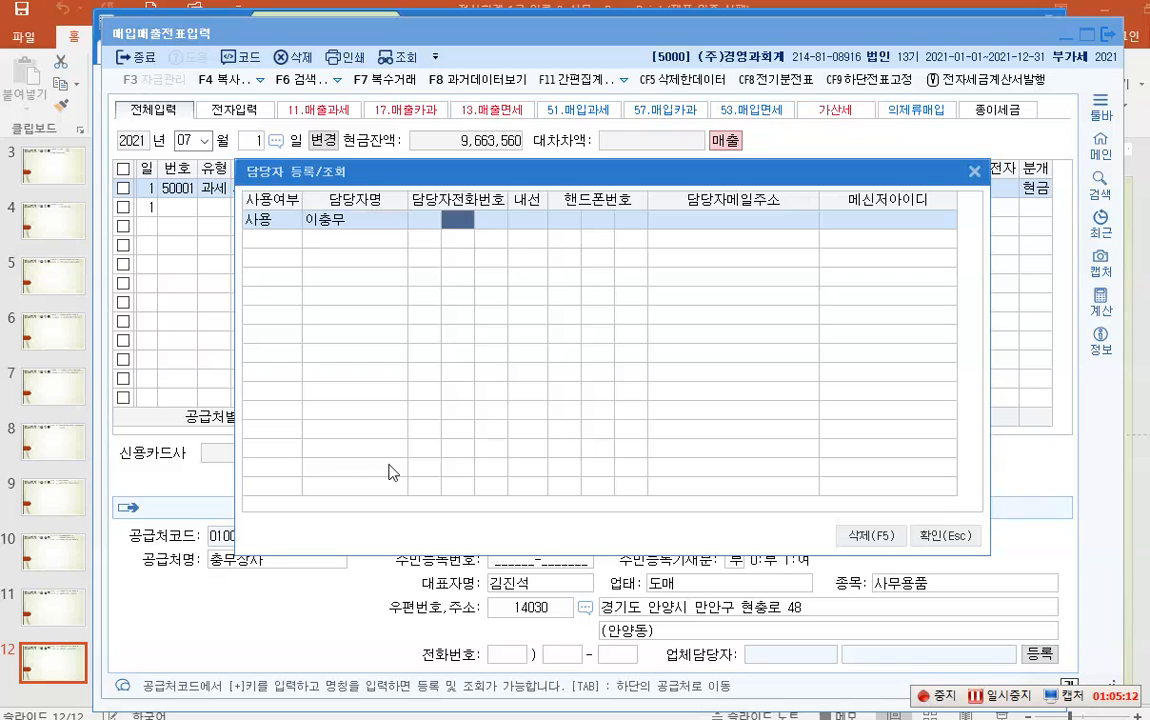
key(Return)
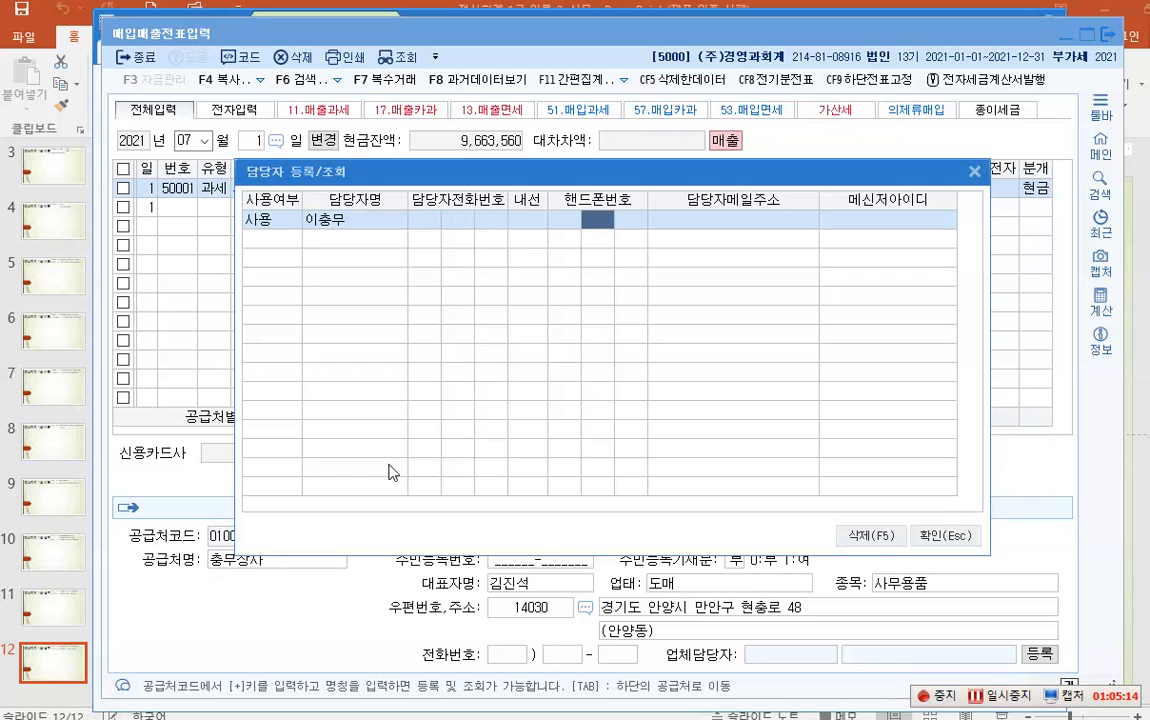
key(Return)
key(Return)
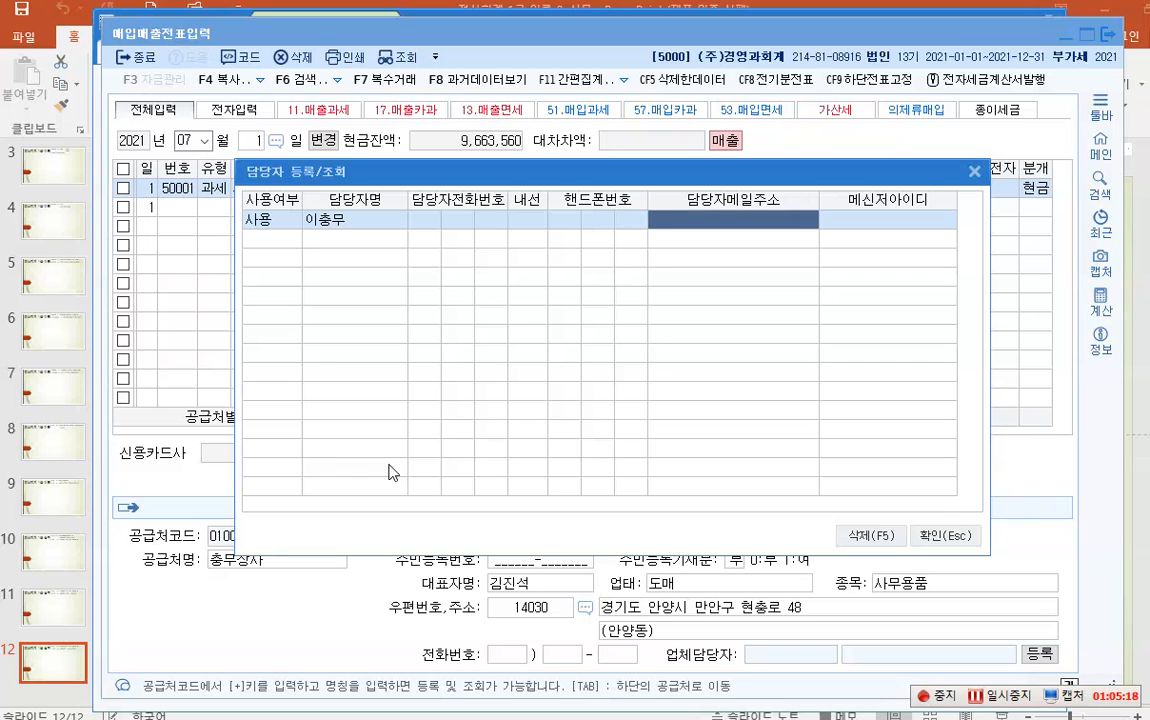
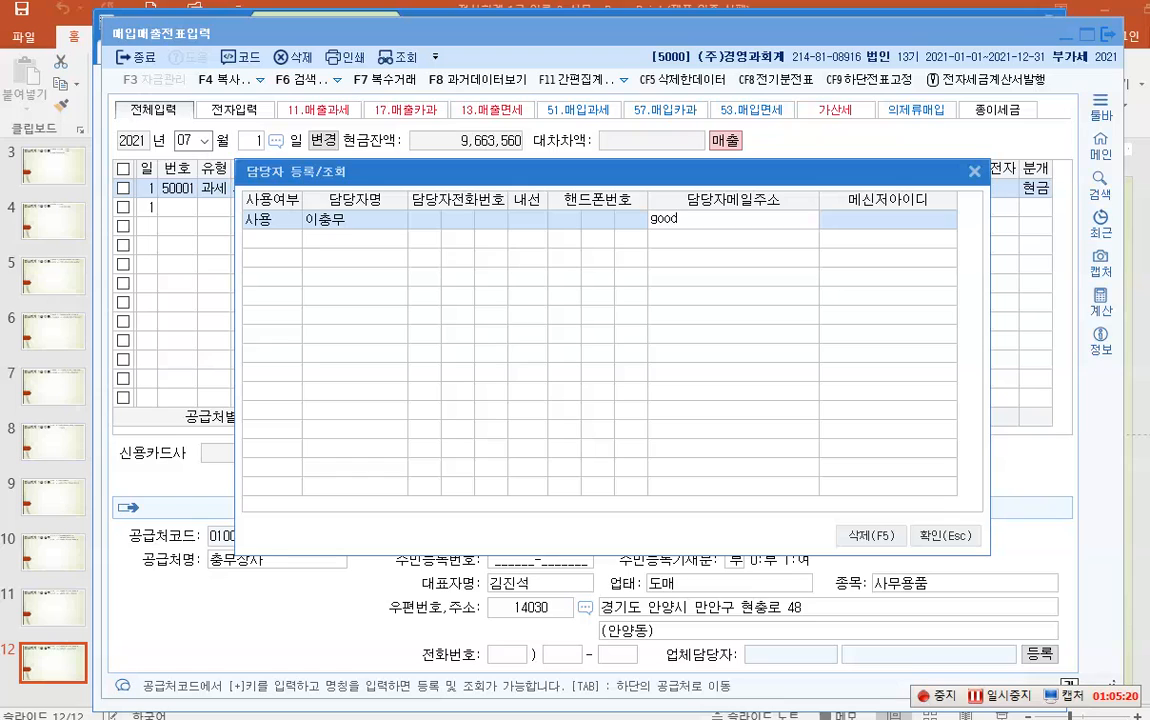
key(Return)
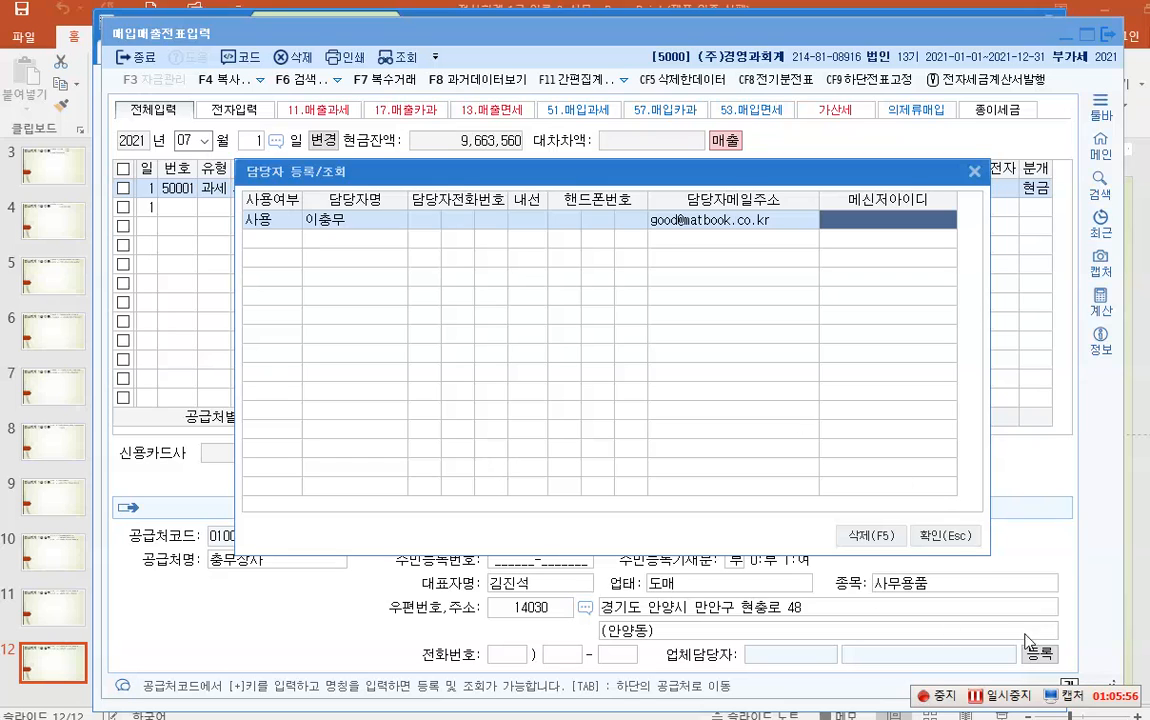
- Confirm the 담당자 등록/조회 dialog so 충무상사 keeps its new contact
click(922, 540)
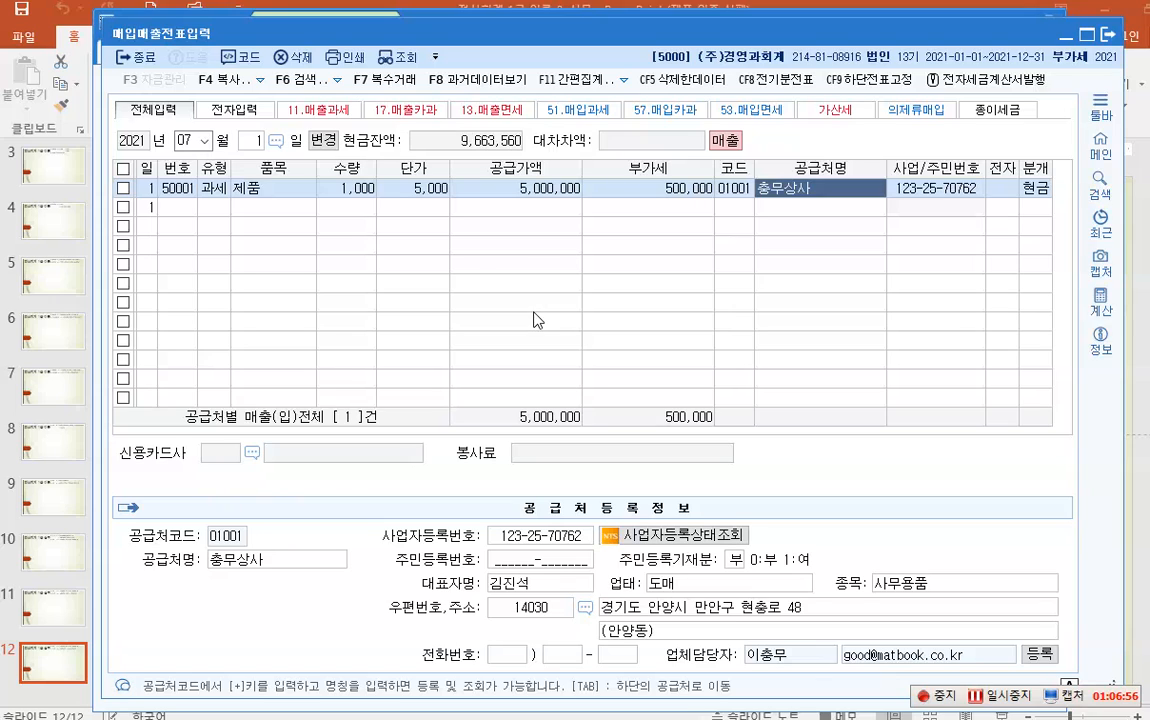
- Change the voucher entry day to July 2
click(248, 142)
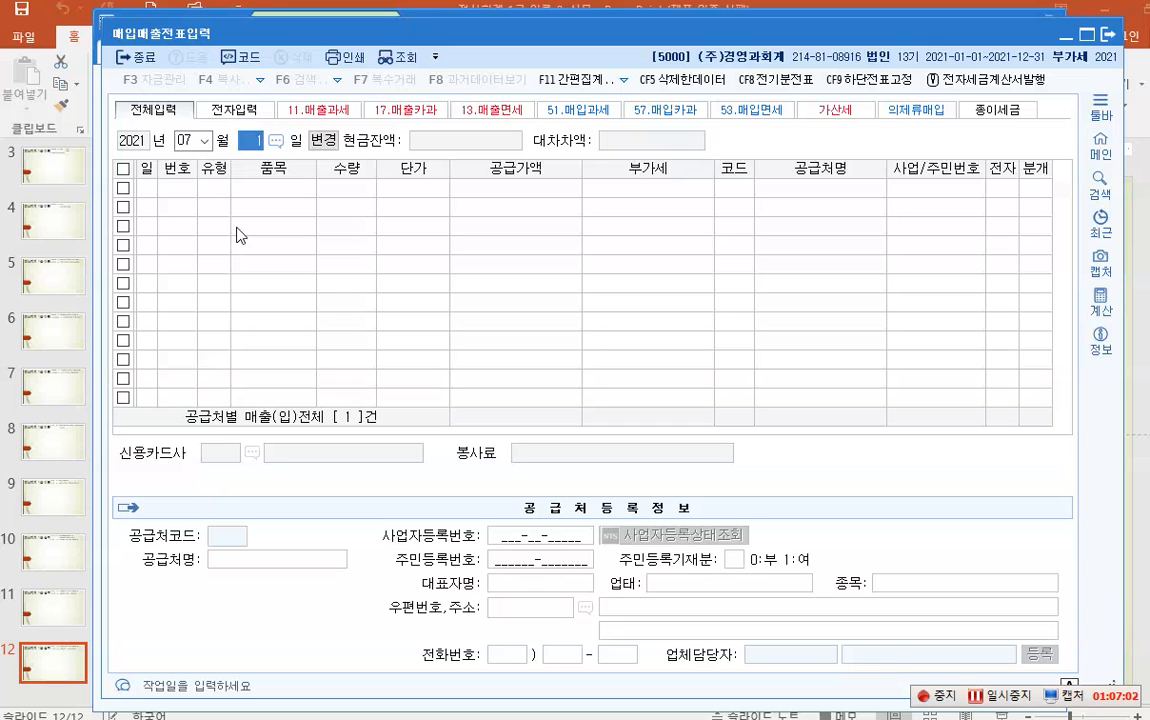
text(2)
key(Return)
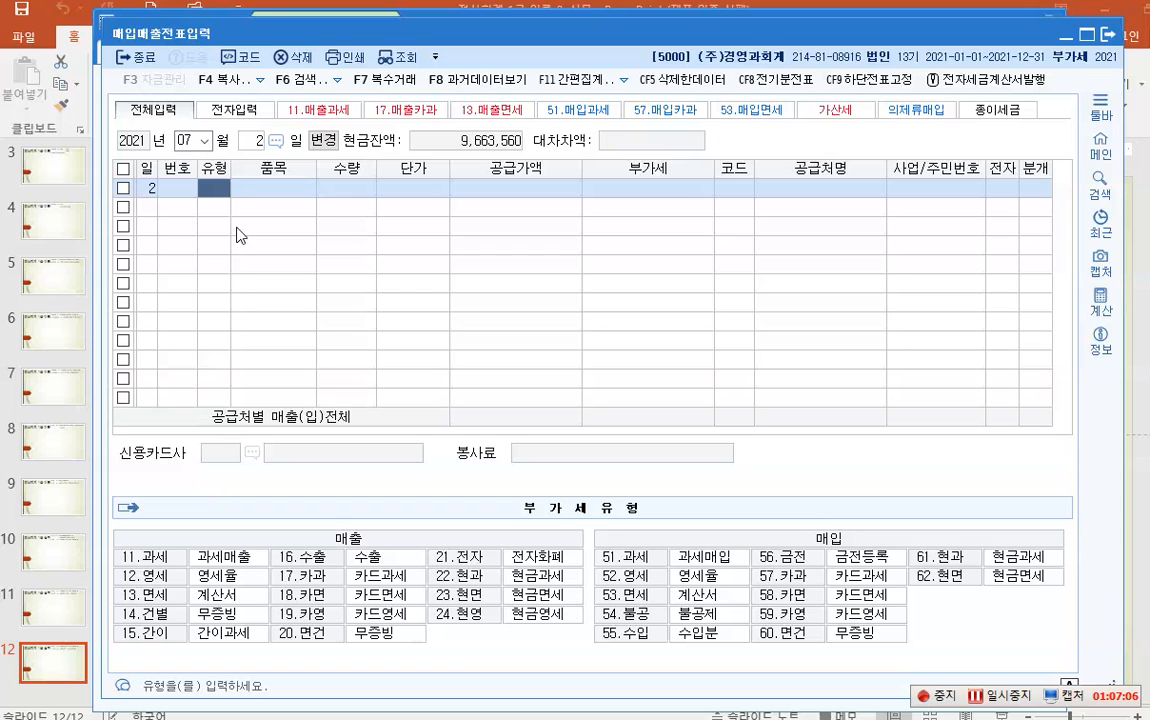
key(F2)
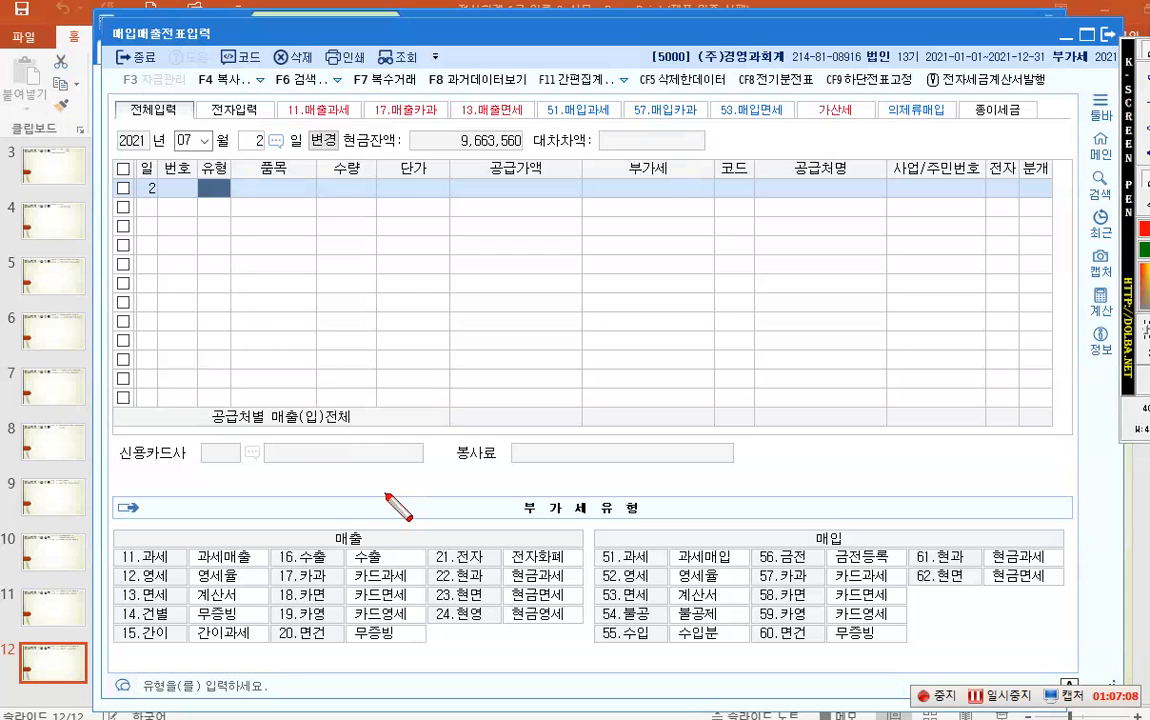
click(345, 533)
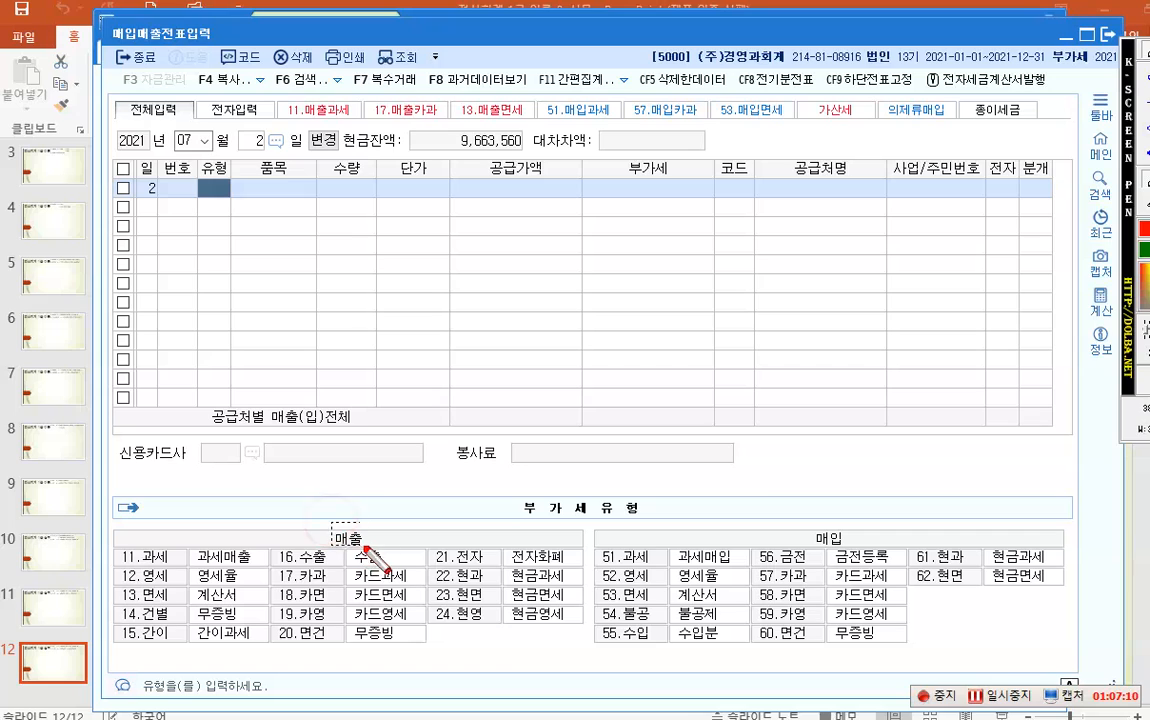
drag(331, 521, 370, 547)
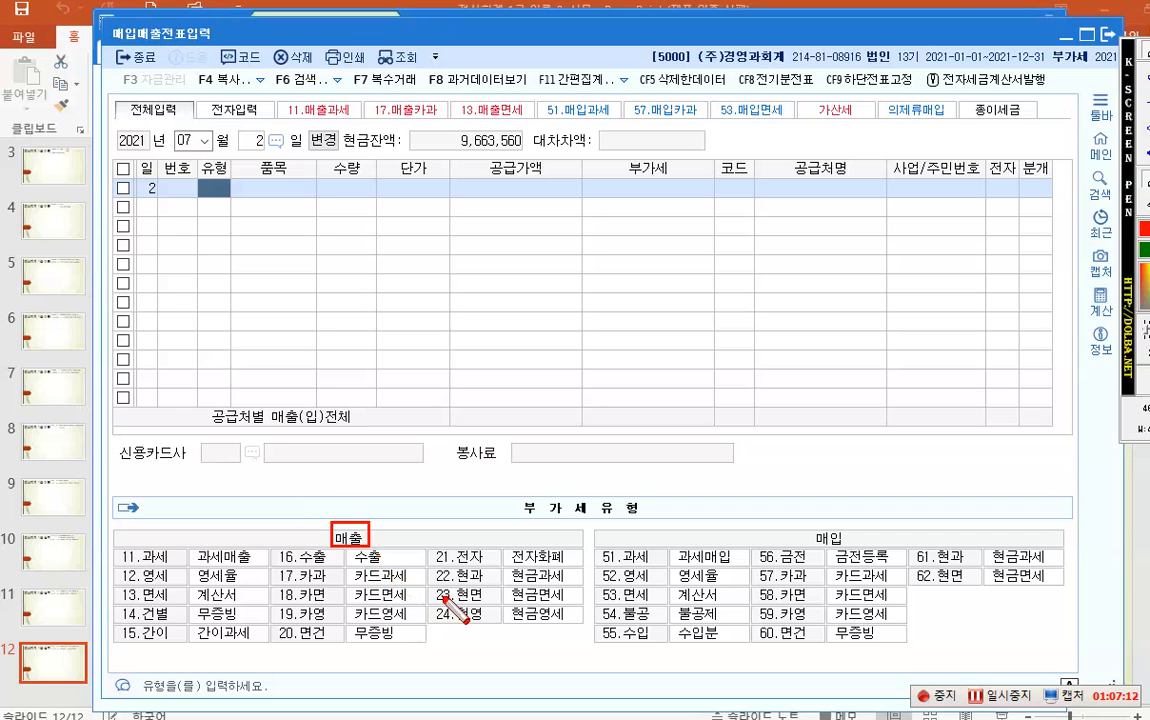
click(116, 546)
drag(112, 538, 186, 568)
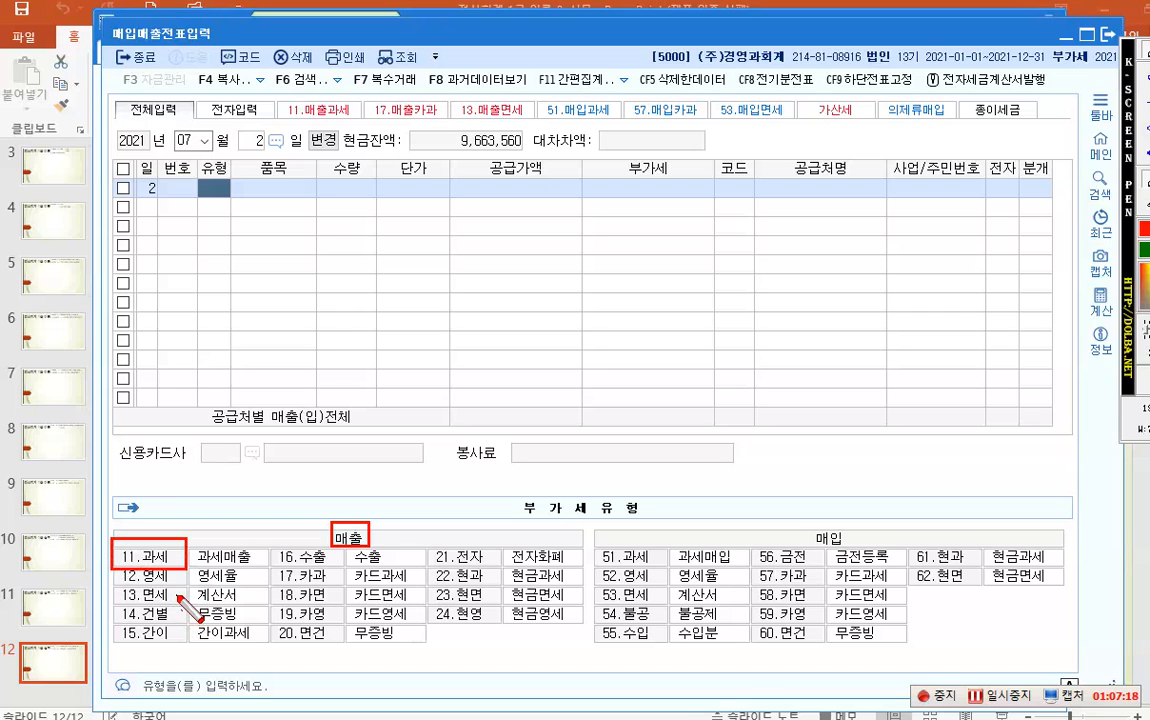
key(Escape)
- Enter a 과세 (11) line for 10 모니터 at 600,000 each
text(11)
key(Return)
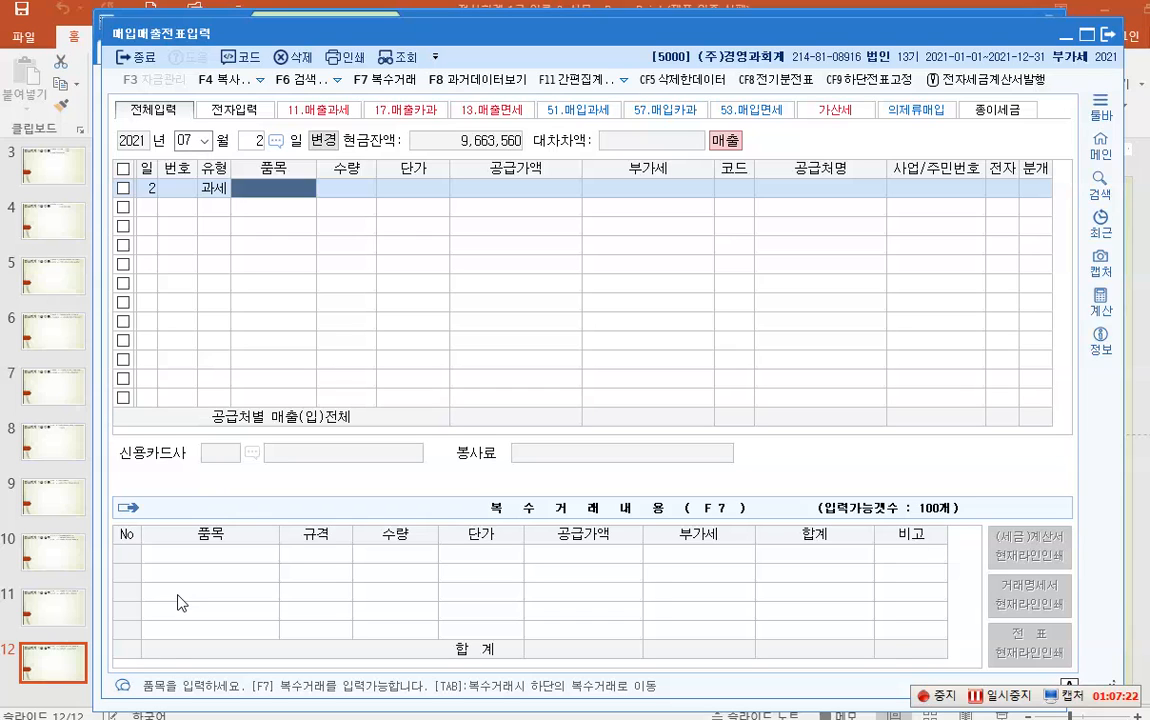
text(모니터)
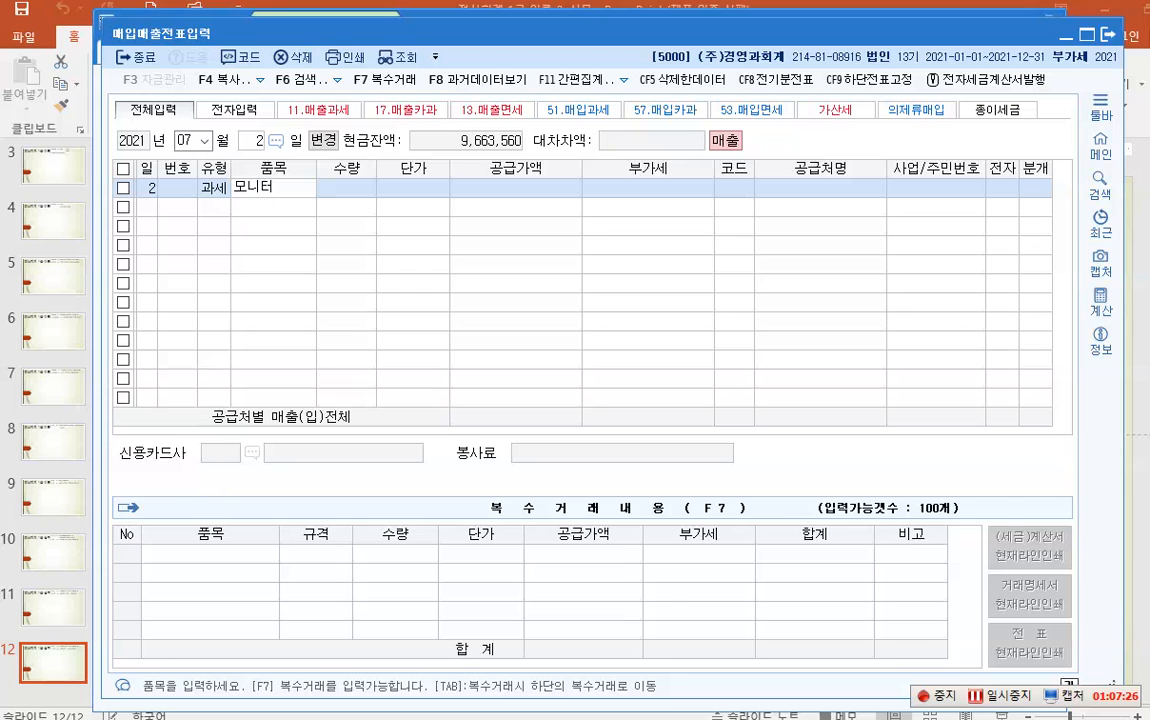
key(Return)
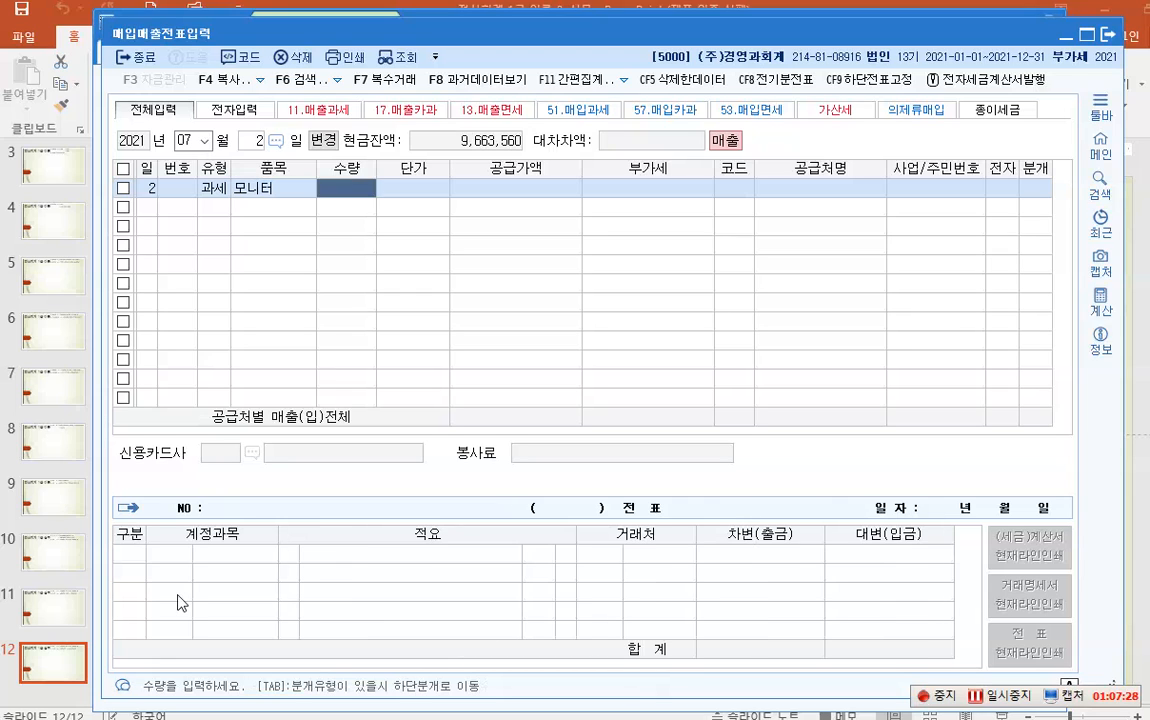
text(10)
key(Return)
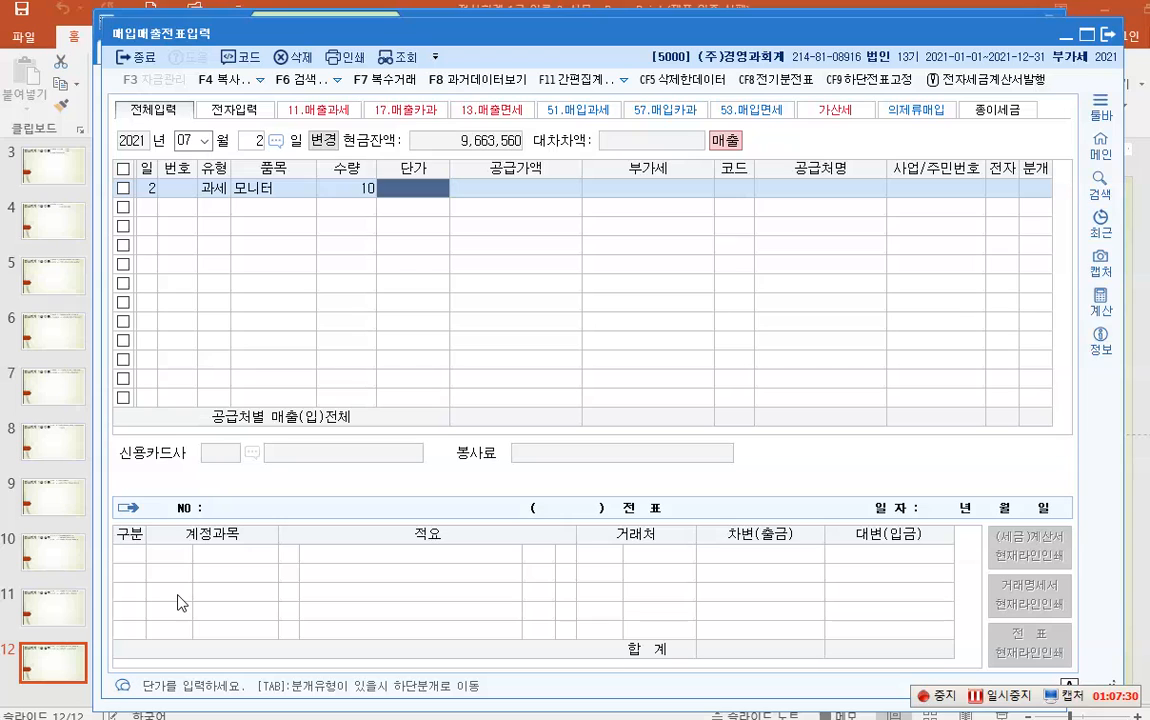
text(6000000)
key(Return)
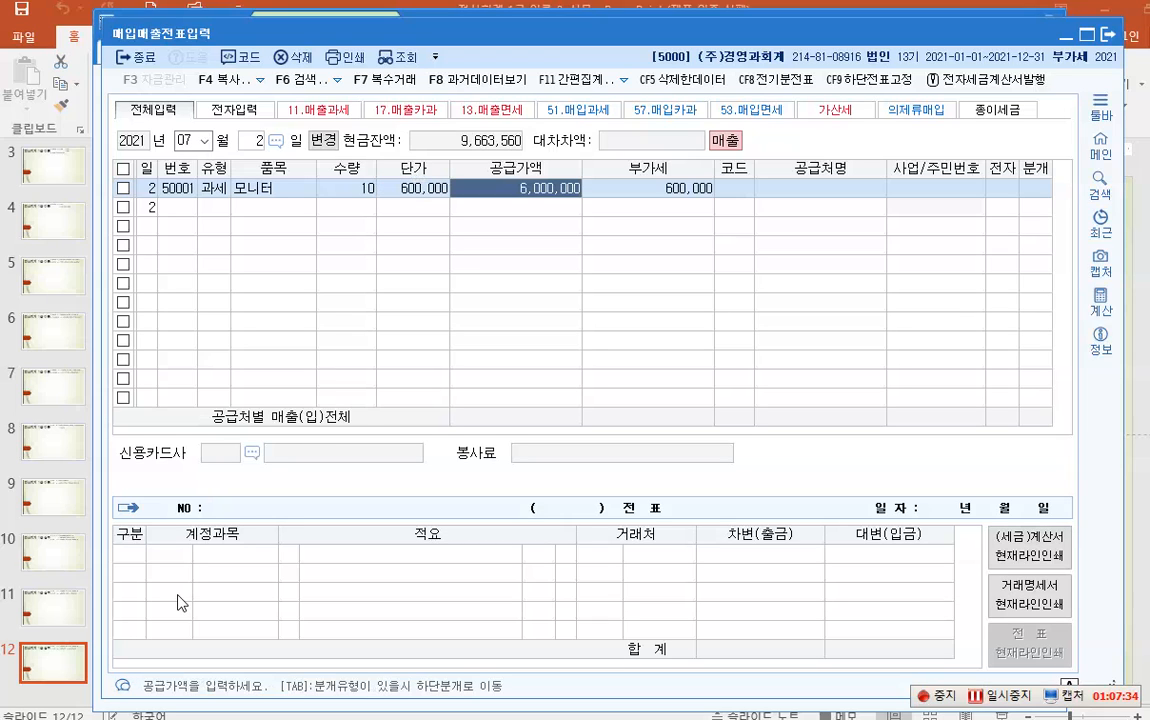
- Set the customer code to 00000 for a new customer
key(Return)
key(Return)
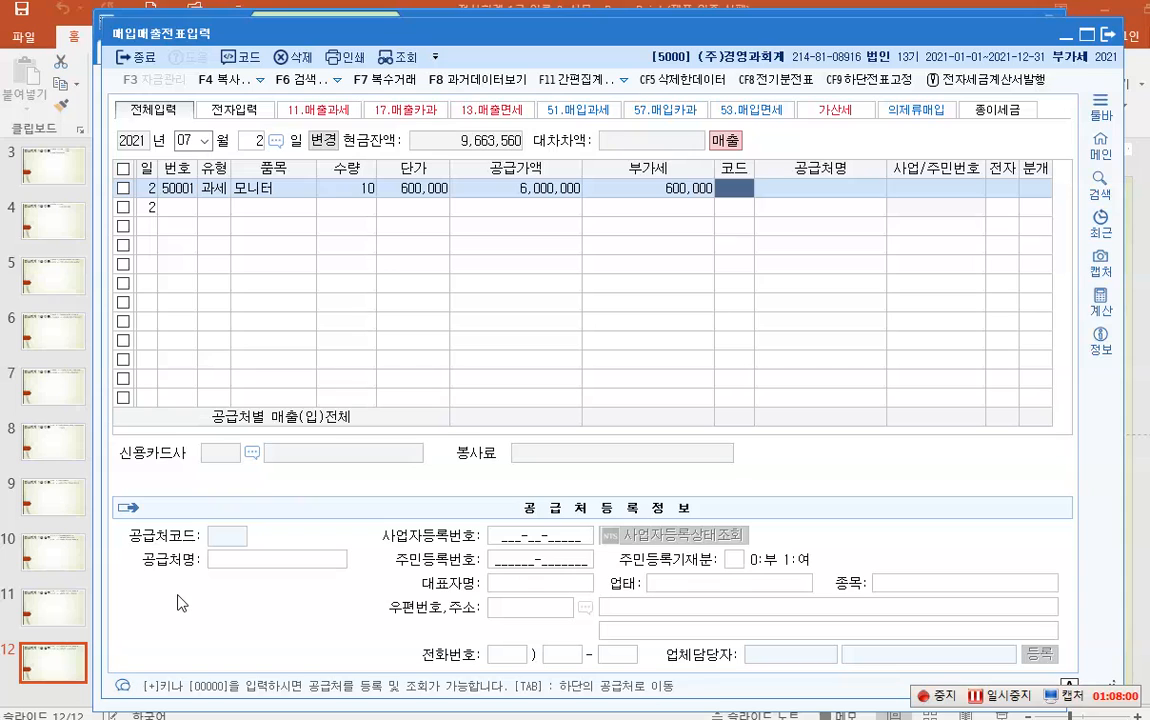
key(plus)
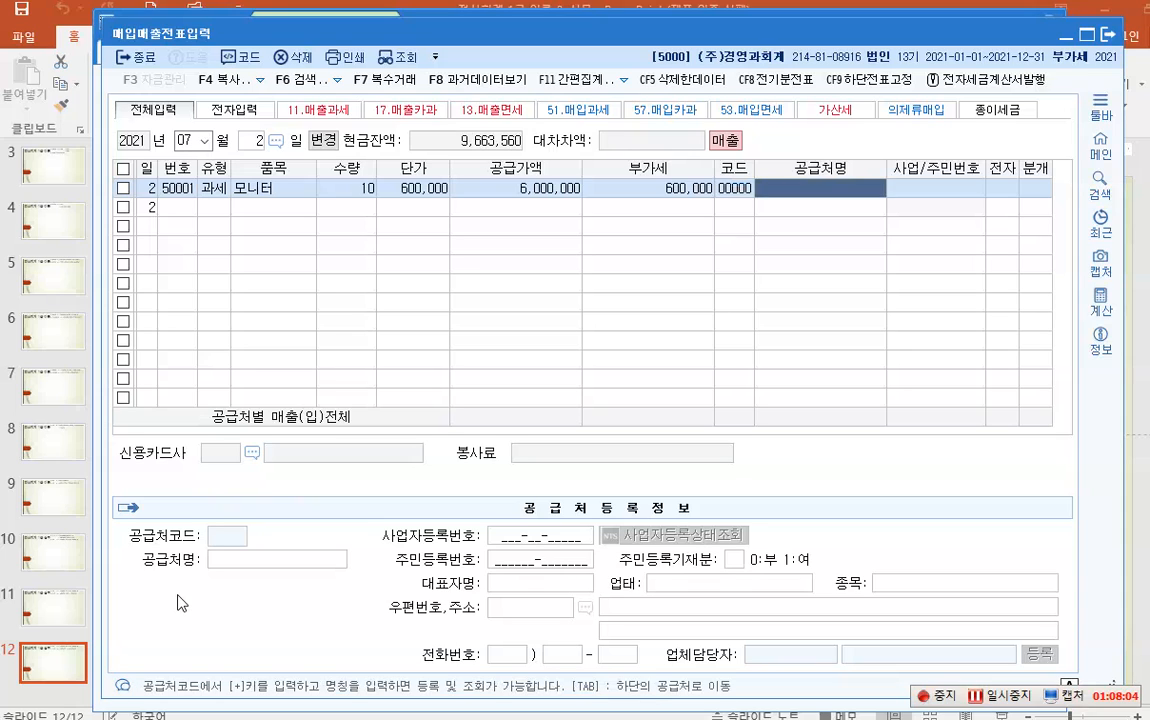
key(Return)
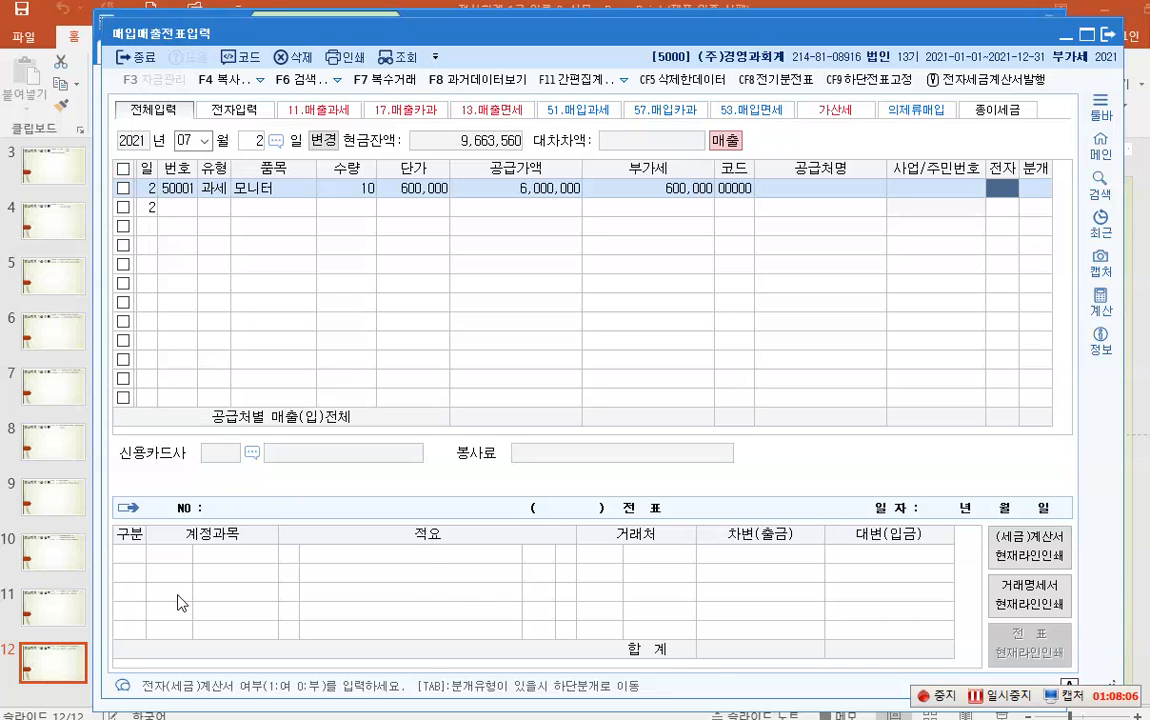
key(Left)
key(Left)
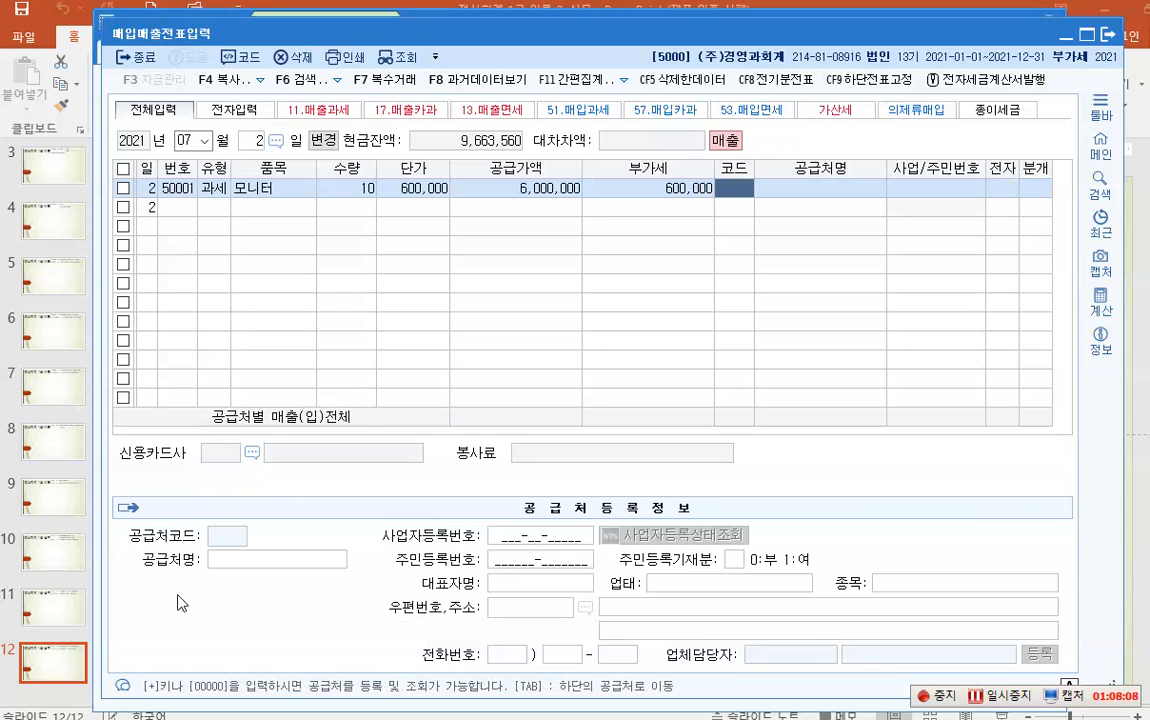
text(+)
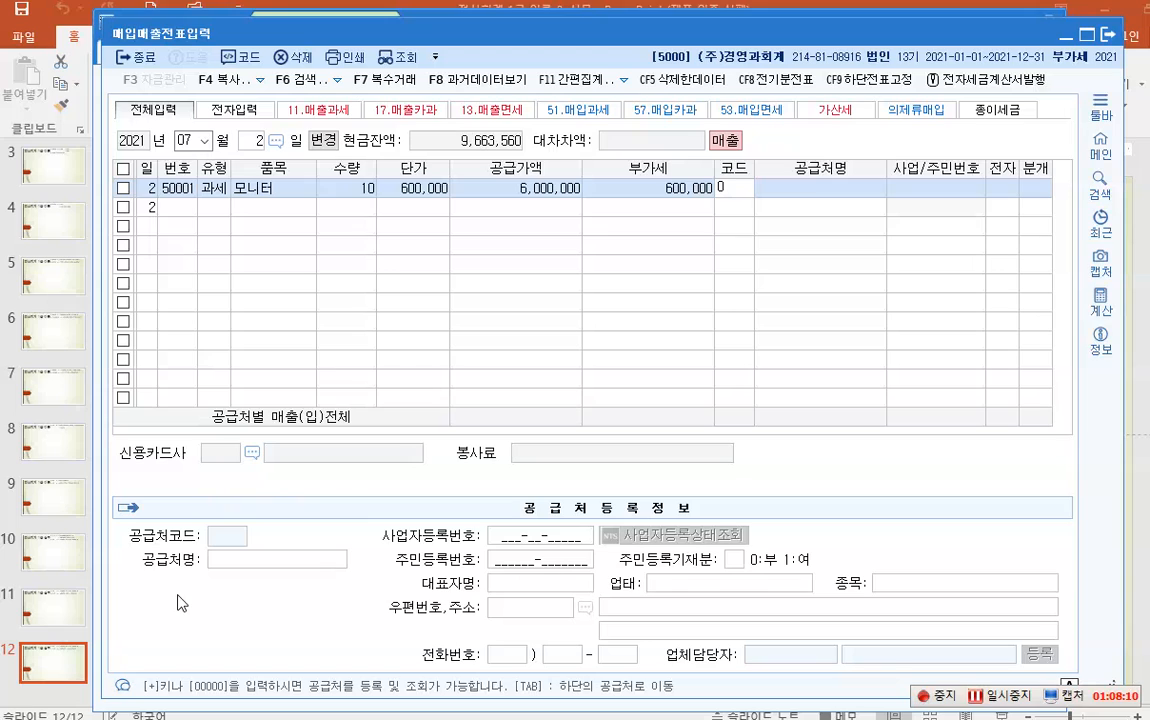
key(BackSpace)
key(Escape)
key(Return)
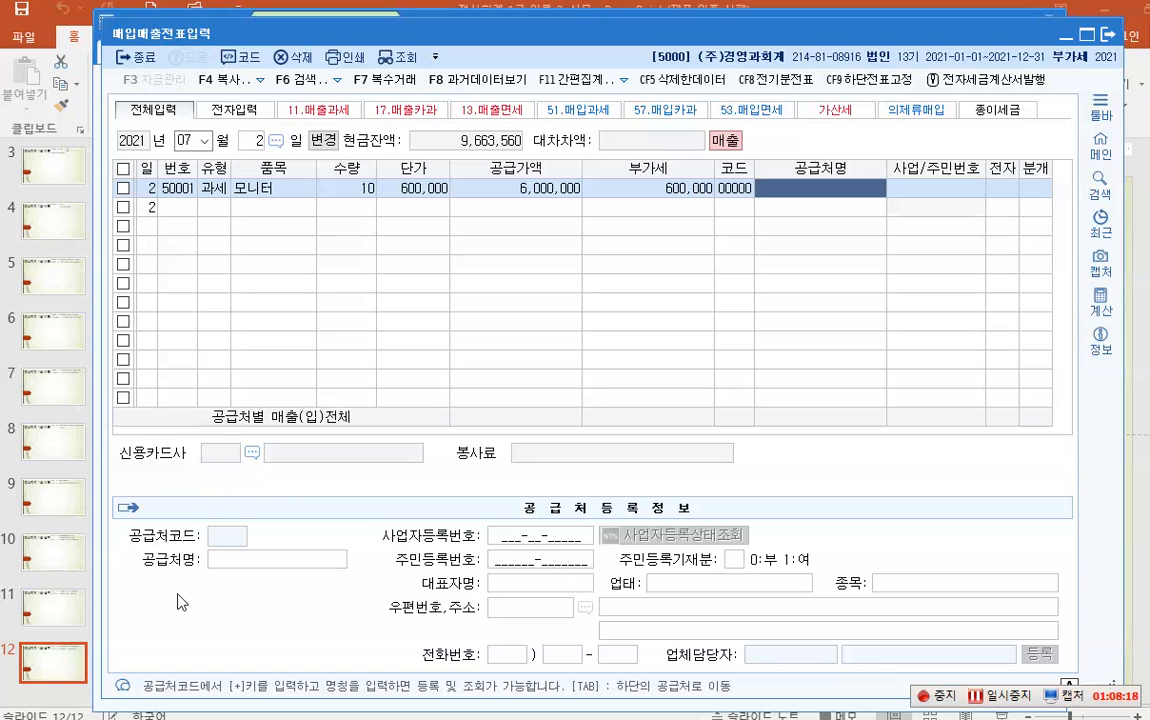
- Name the new customer 계양상사 and register it under code 01201
text(계양)
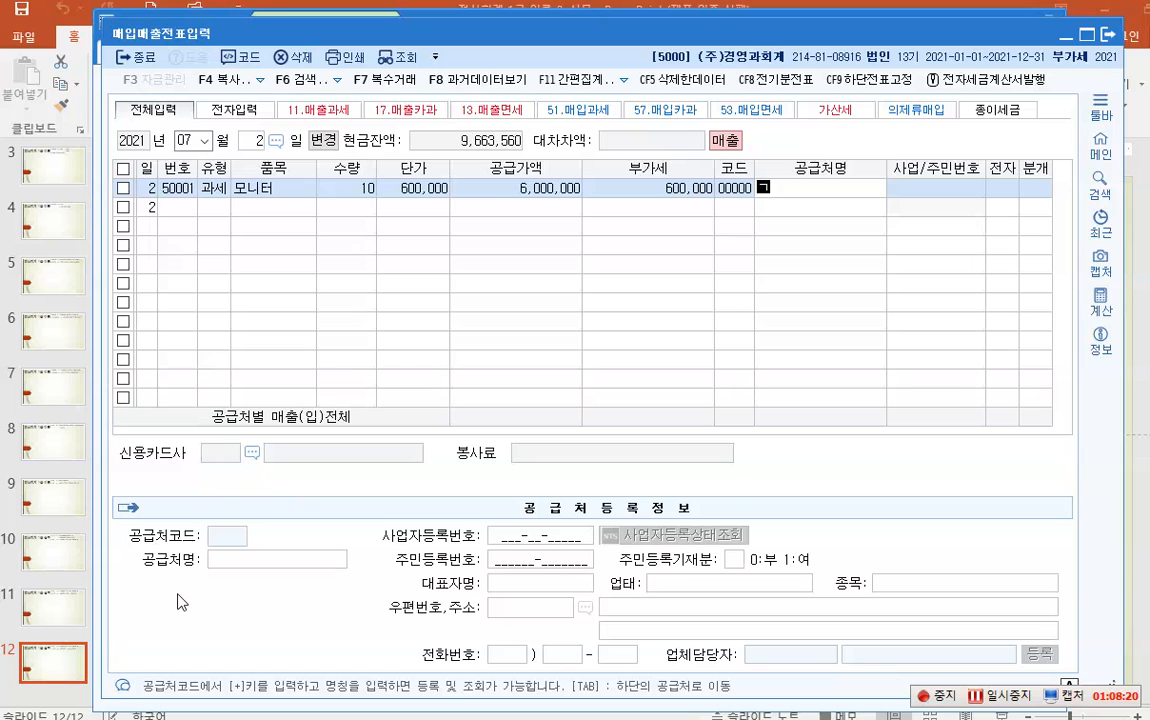
text(상사)
key(Return)
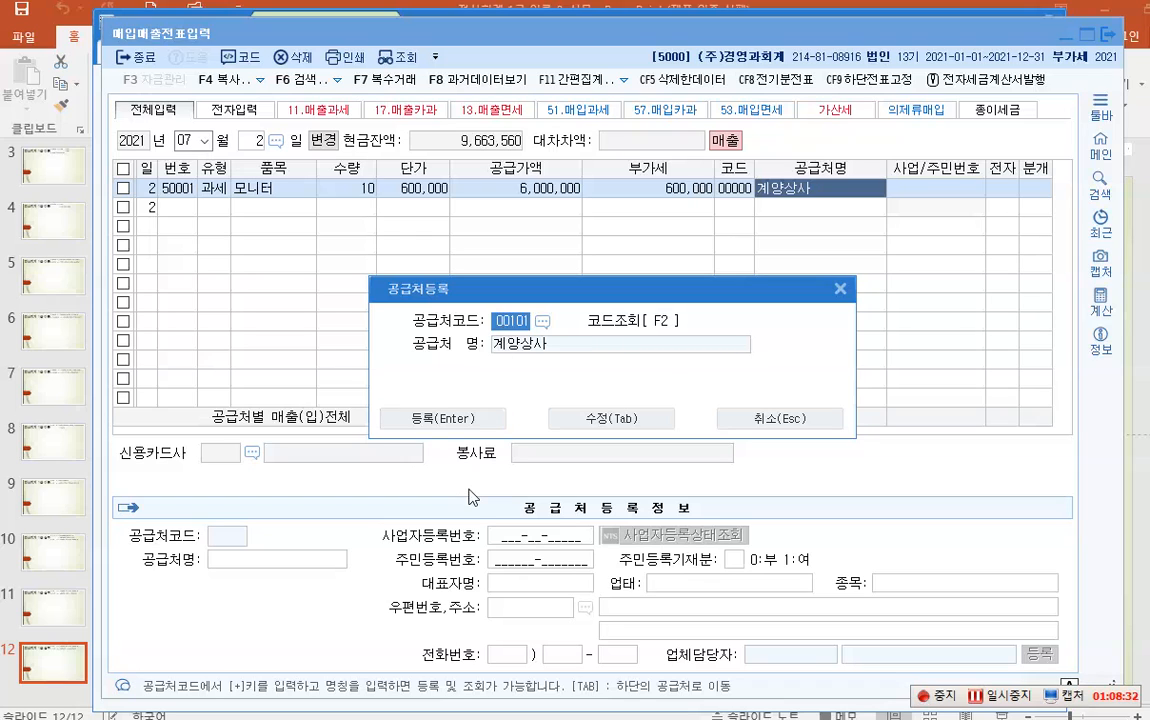
text(1201)
key(Return)
click(603, 427)
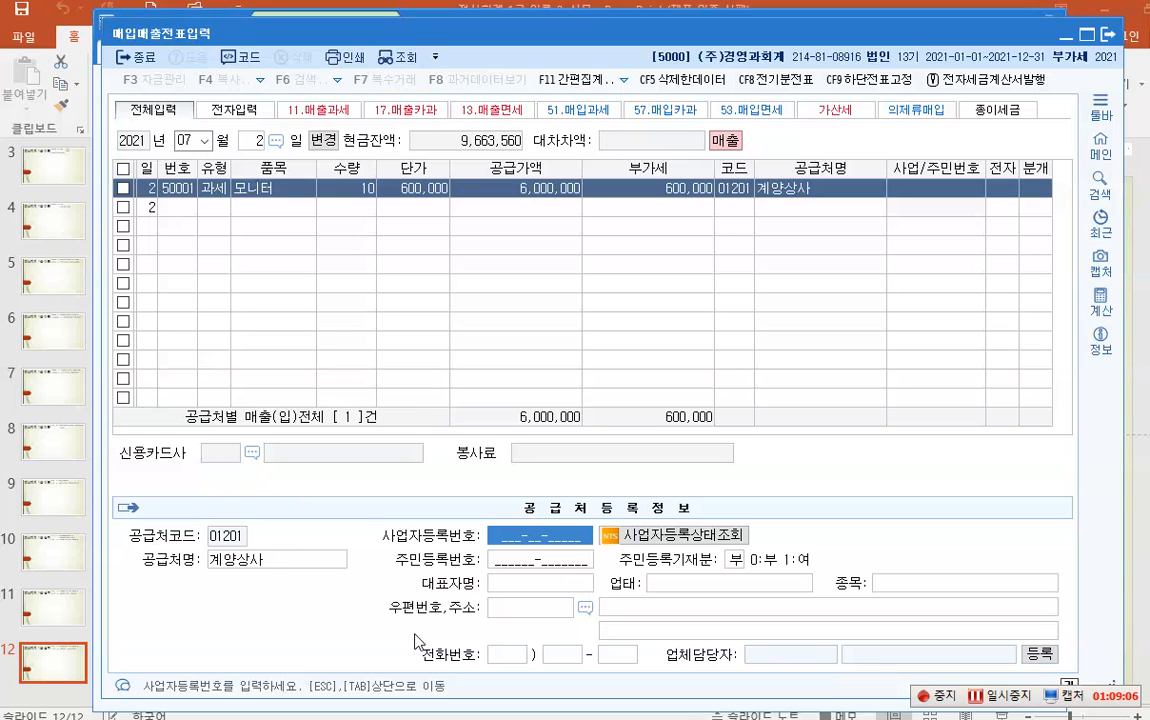
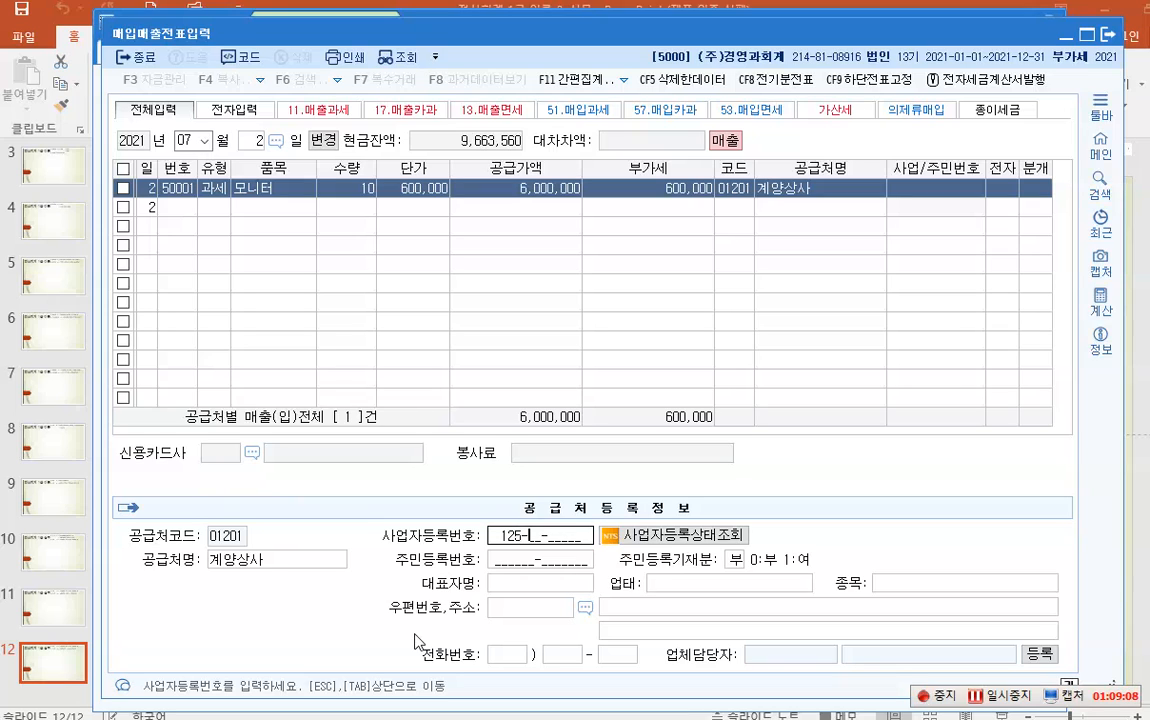
- Enter 계양상사's business registration number and representative's name, skipping to the address fields
key(Return)
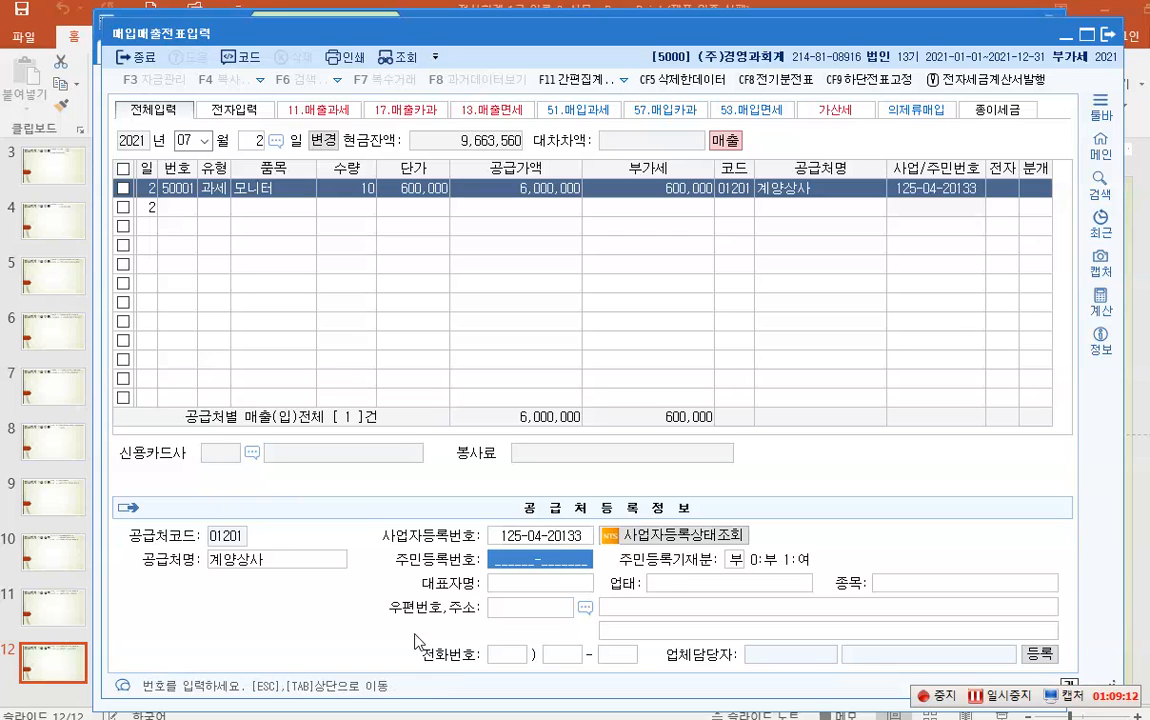
key(Return)
key(Return)
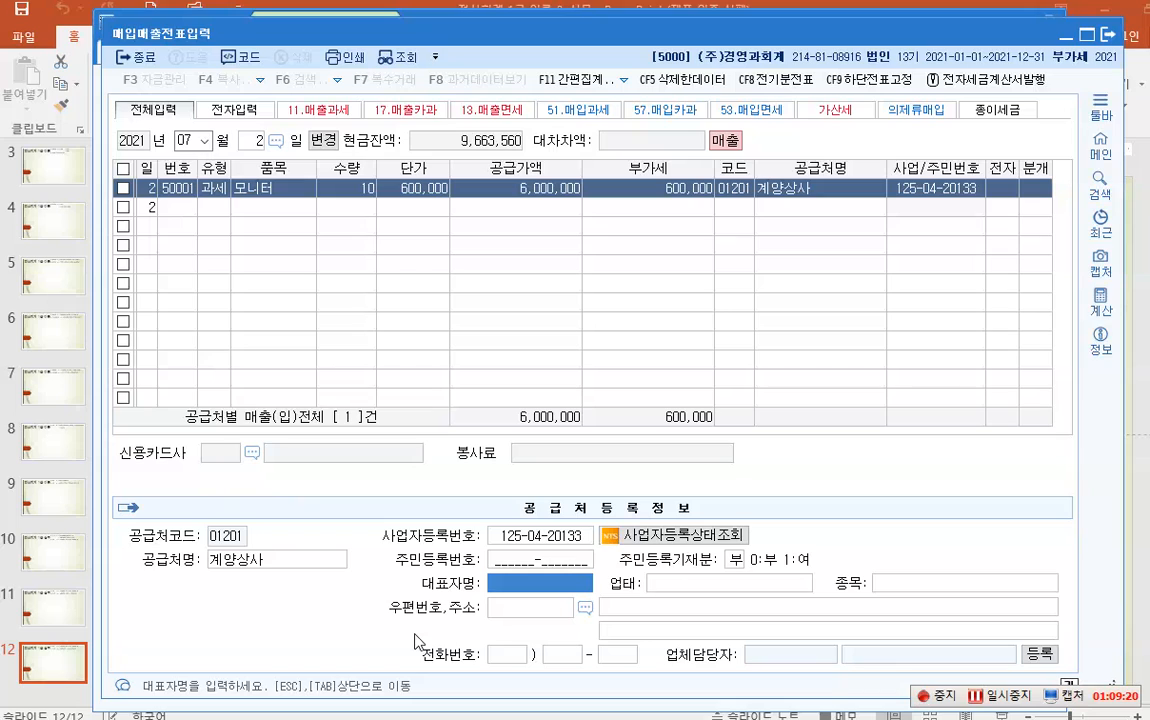
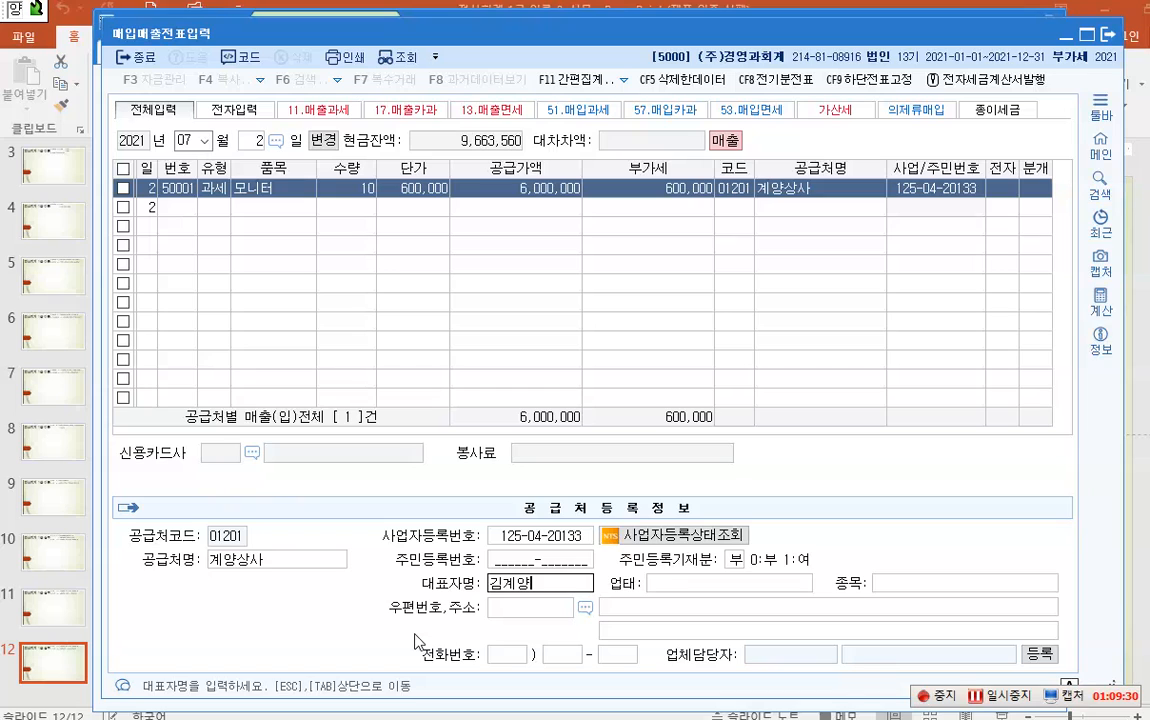
key(Return)
key(Return)
key(Return)
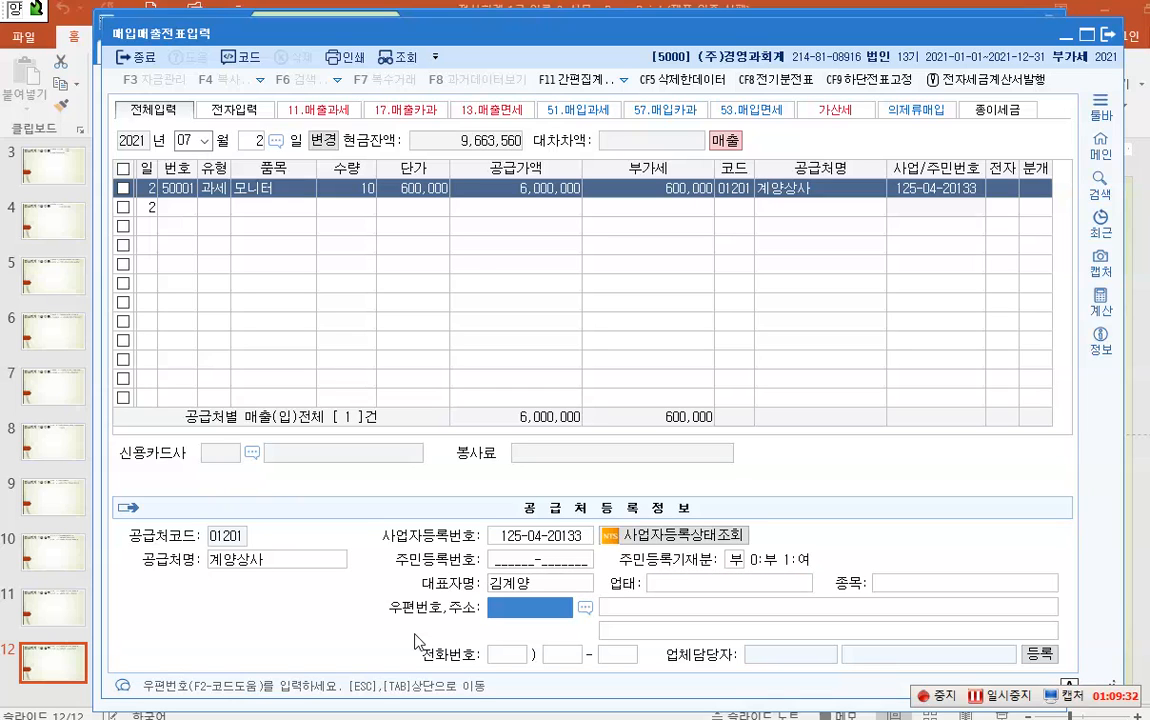
key(Return)
key(Return)
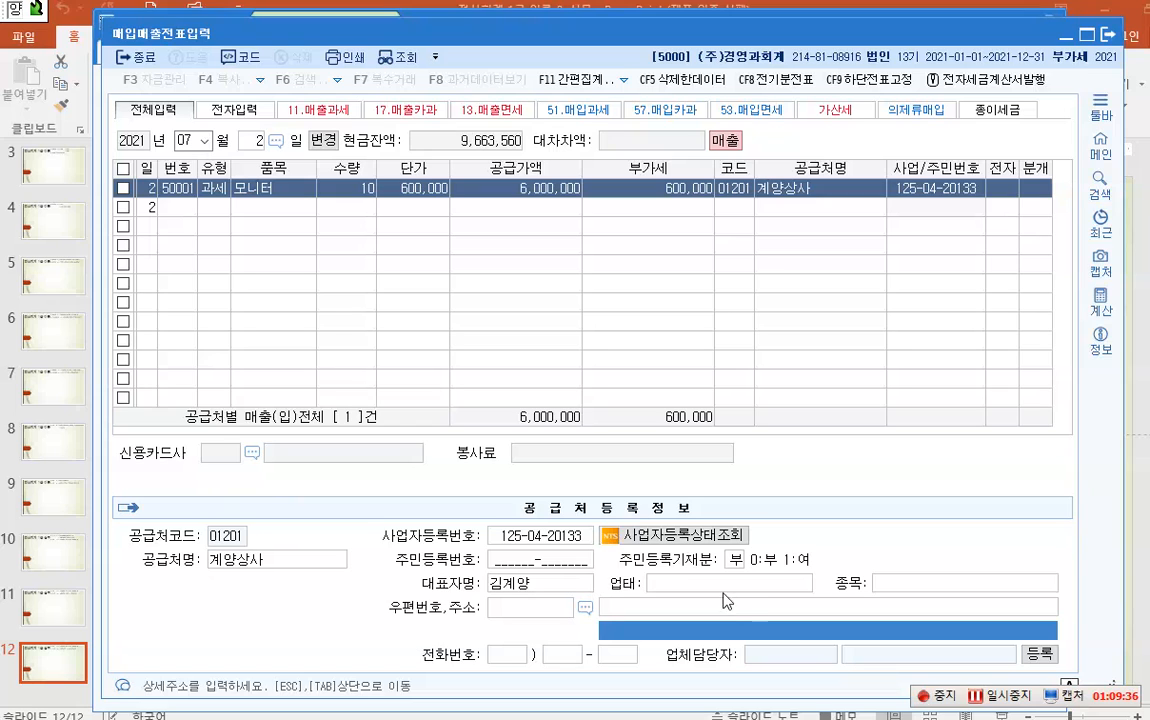
- Add an in-use contact for 계양상사 with the contact's name and e-mail, fixing the .kr ending
click(1036, 653)
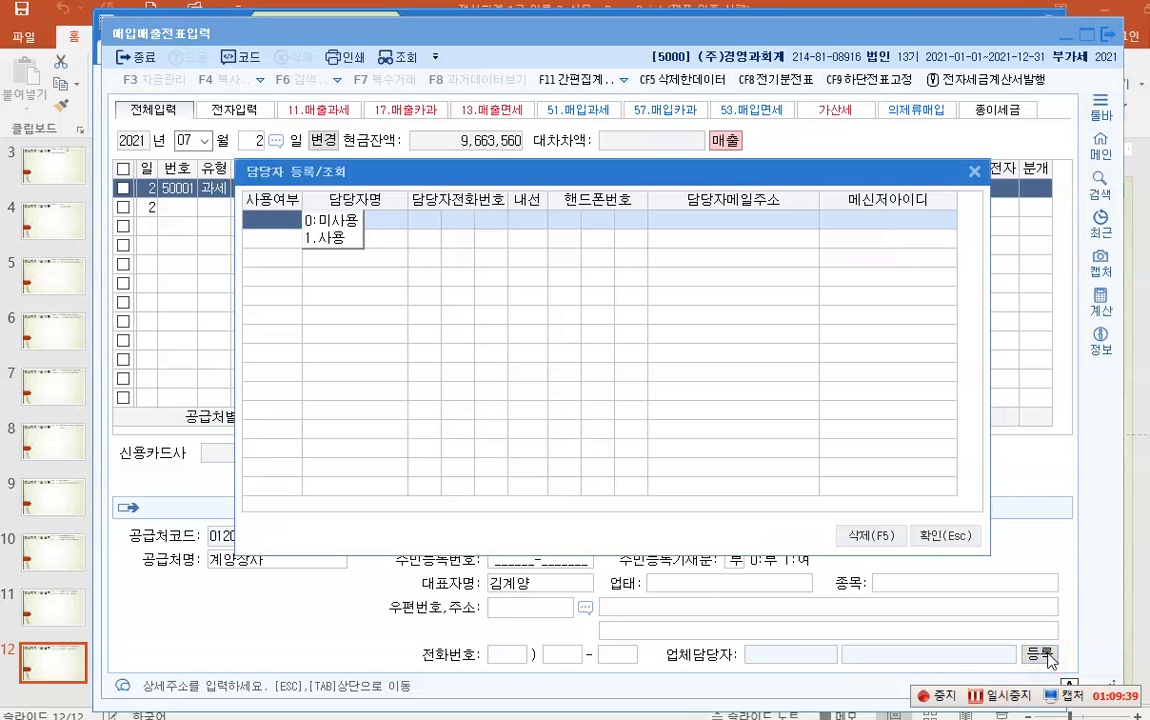
click(328, 238)
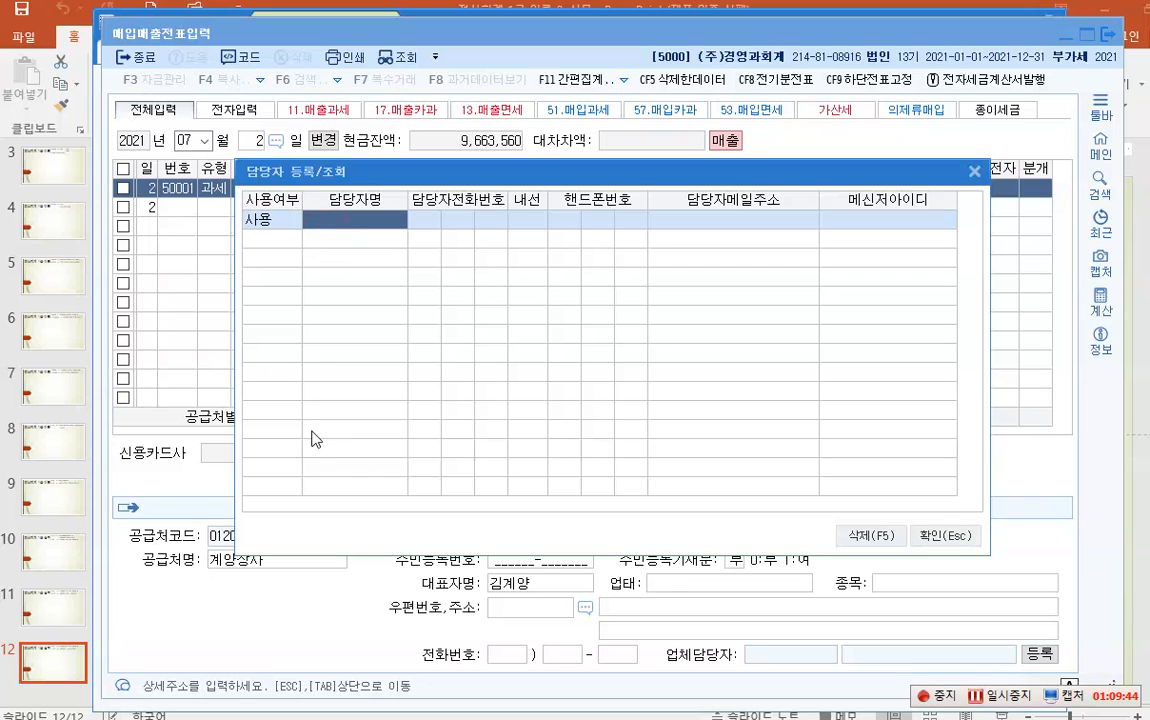
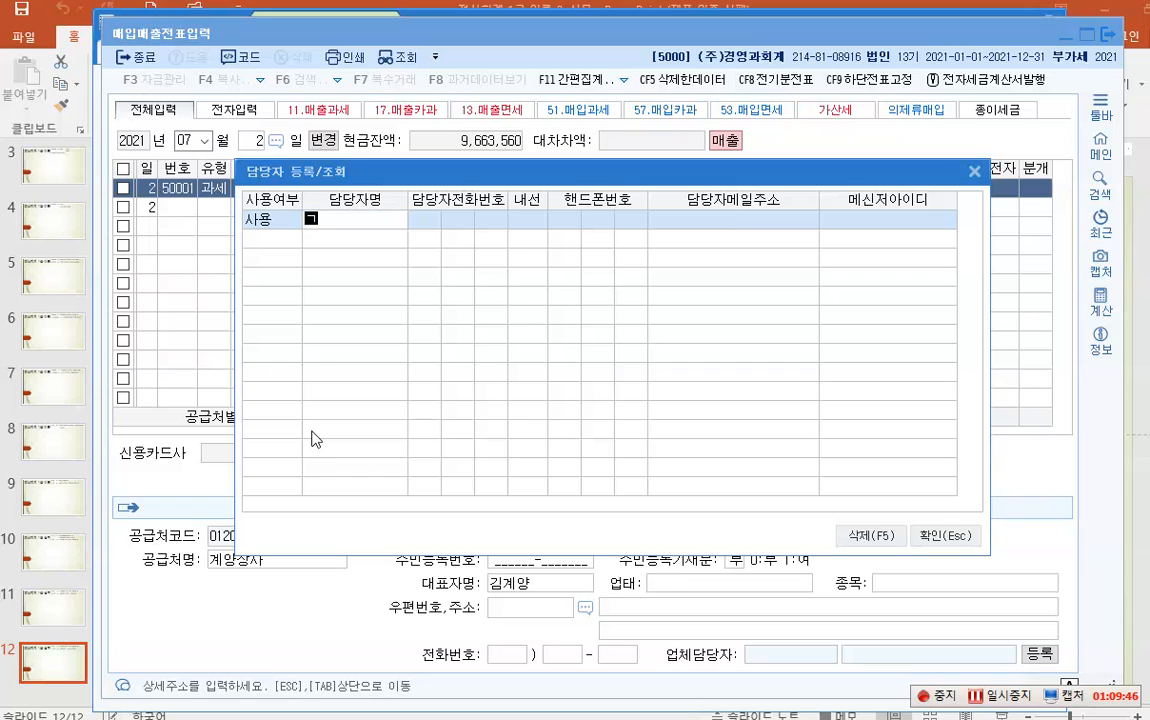
key(Return)
key(Return)
key(Return)
key(Return)
key(Return)
key(Return)
key(Return)
key(Return)
key(Return)
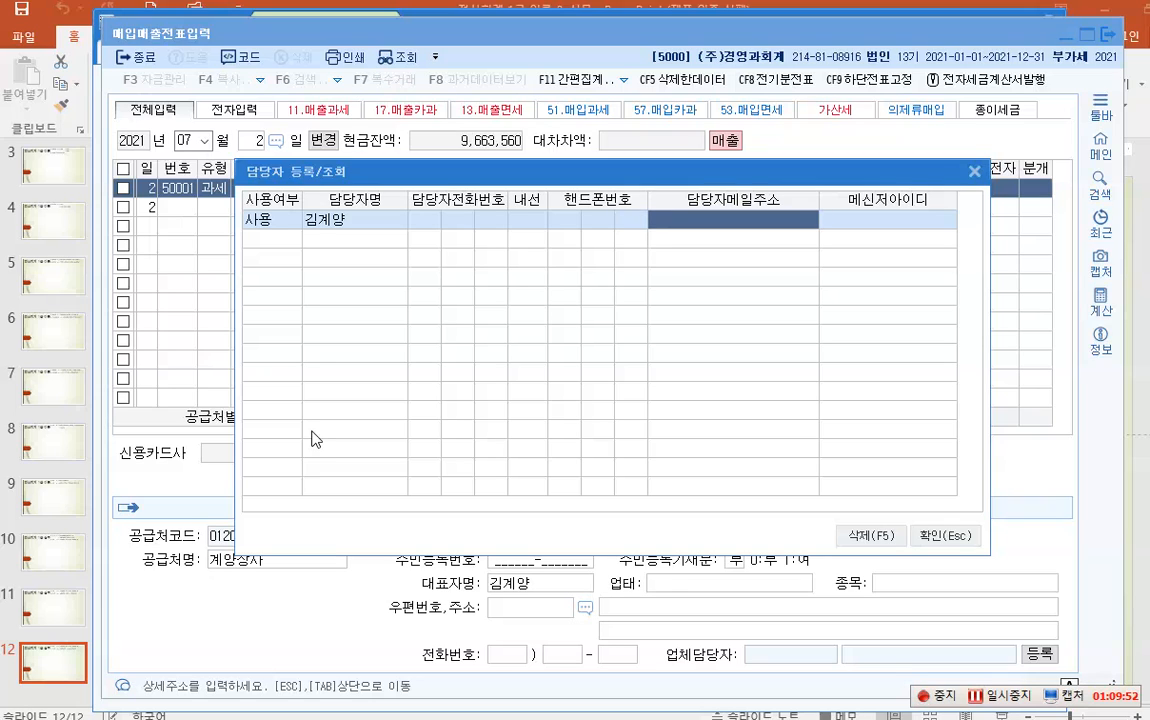
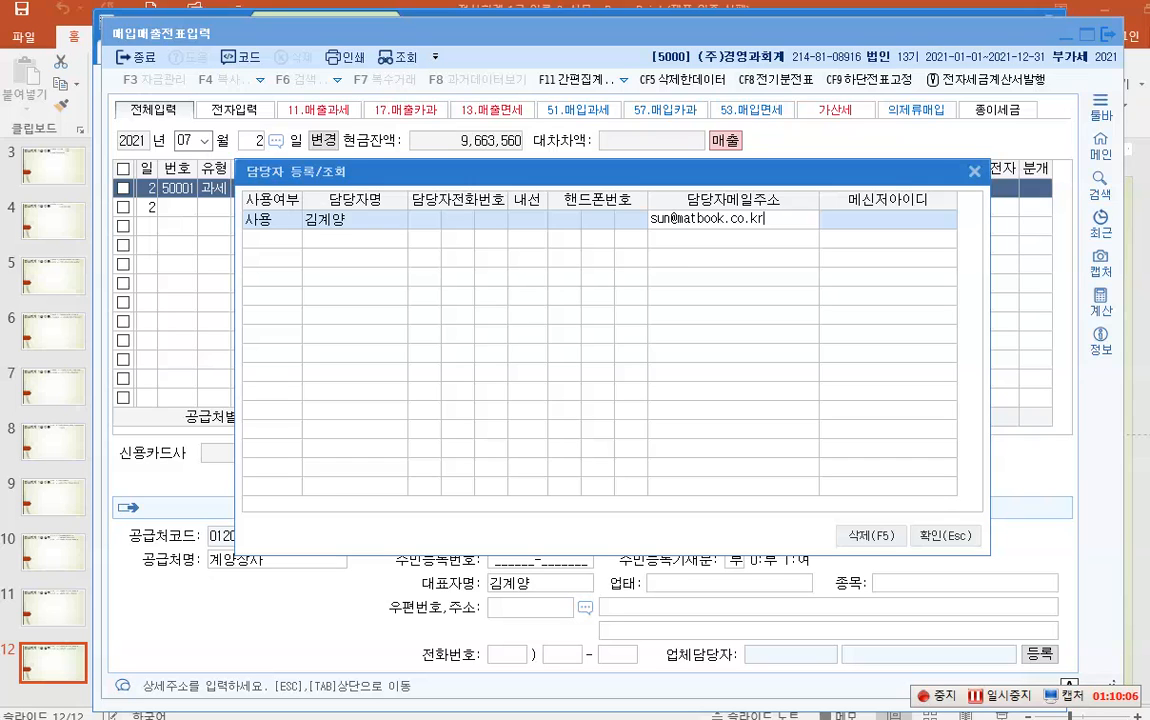
click(944, 536)
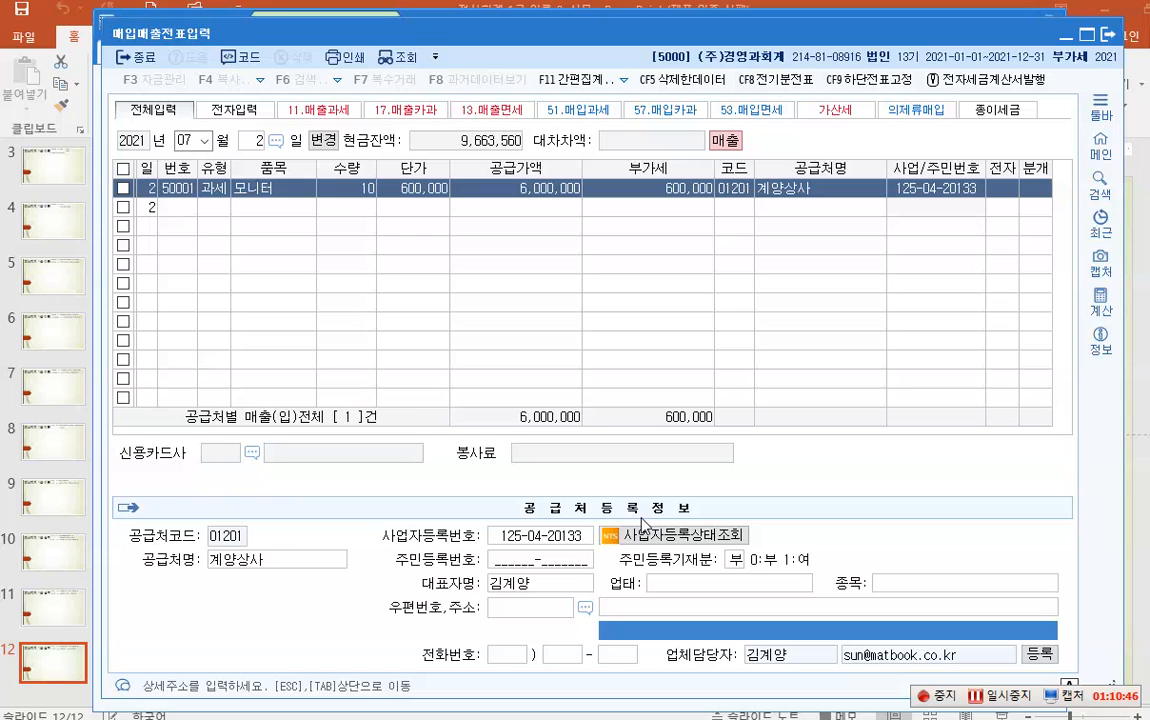
- Set the 전자 field of the July 2 모니터 sale to 1 (여)
click(1005, 703)
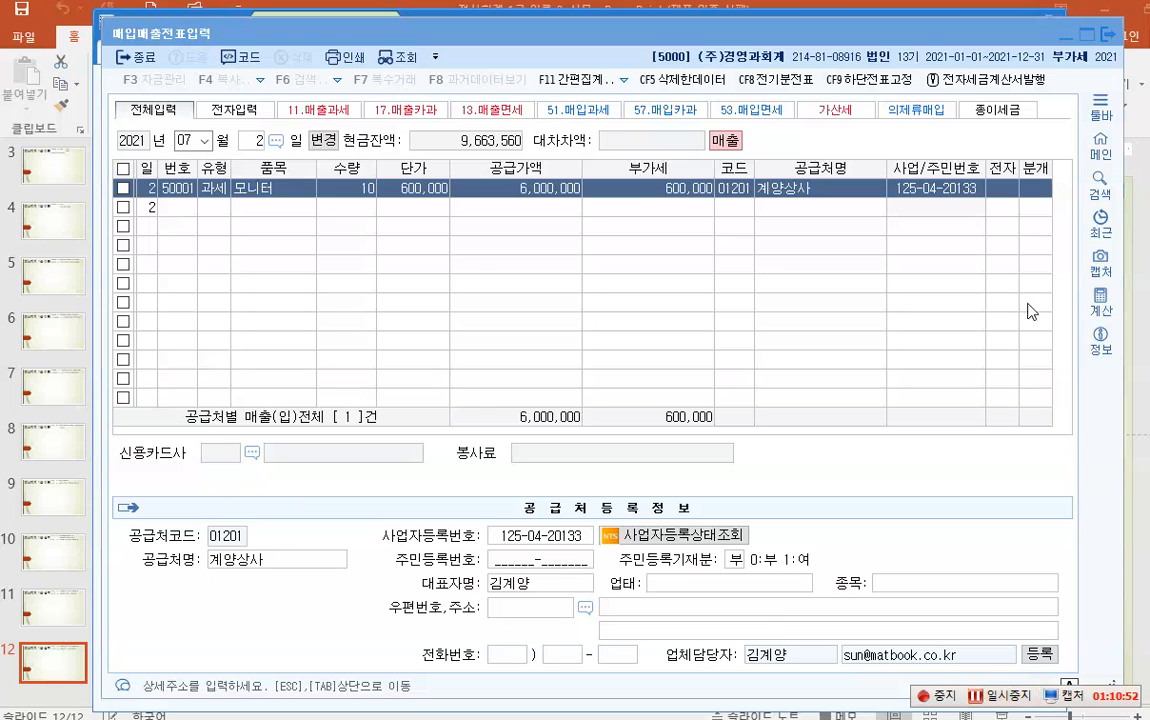
click(997, 190)
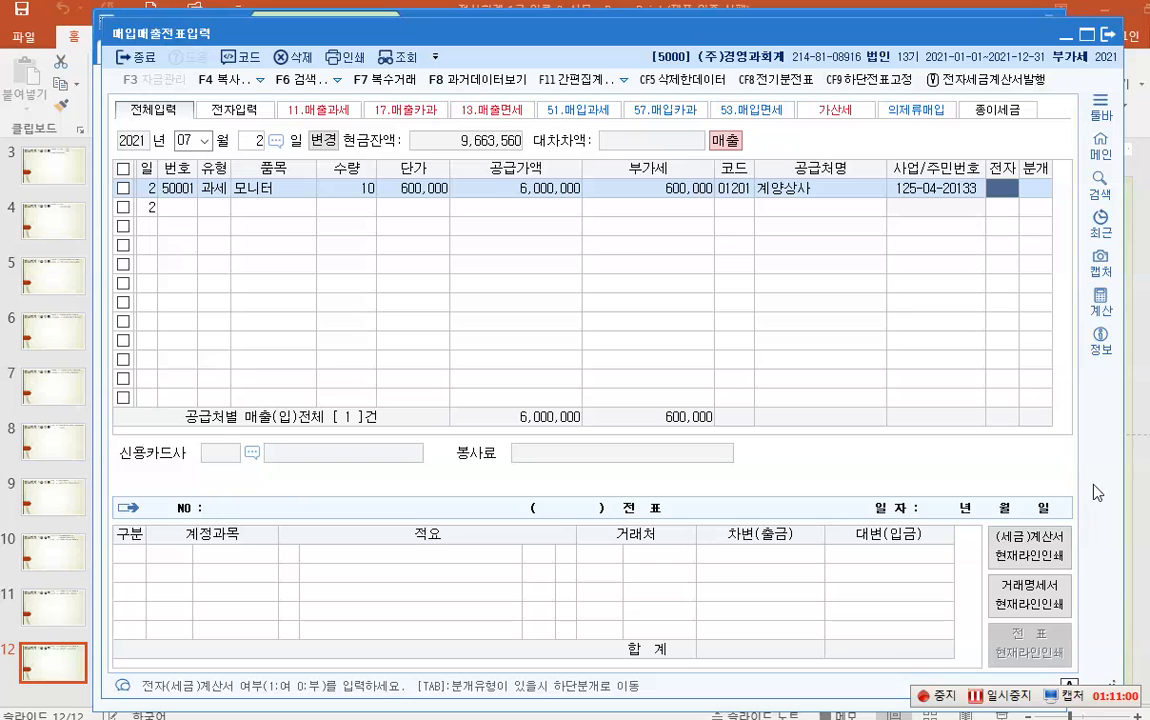
key(ctrl+1)
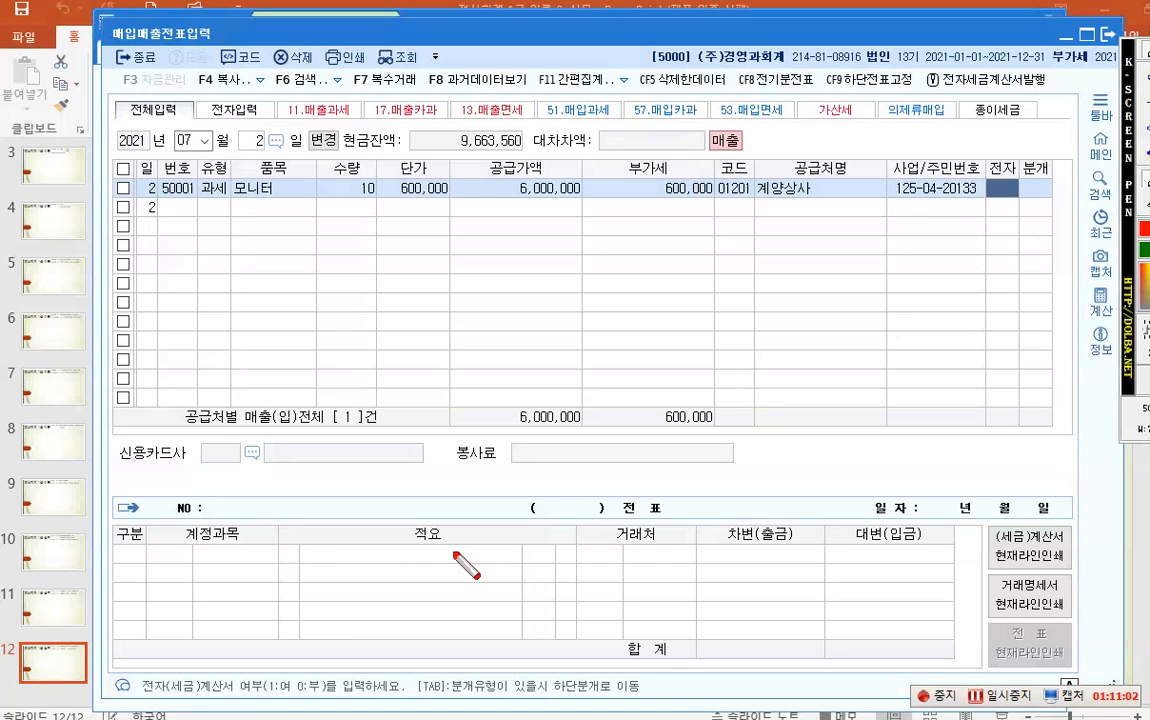
drag(237, 671, 330, 698)
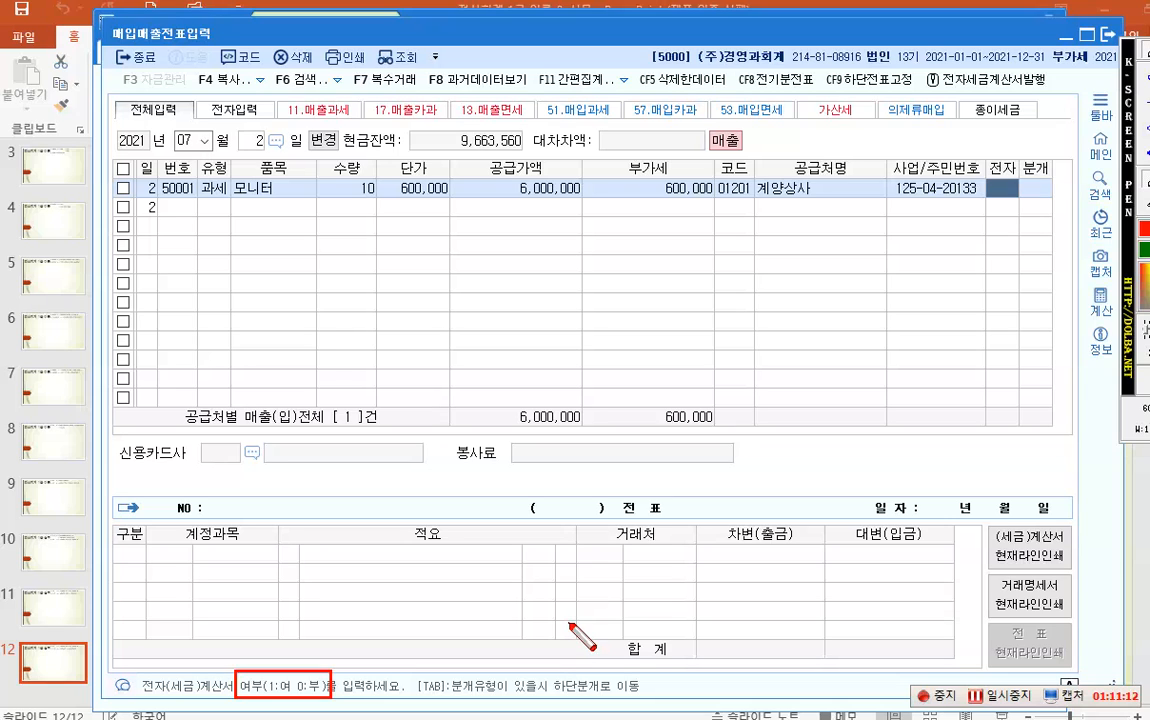
key(Escape)
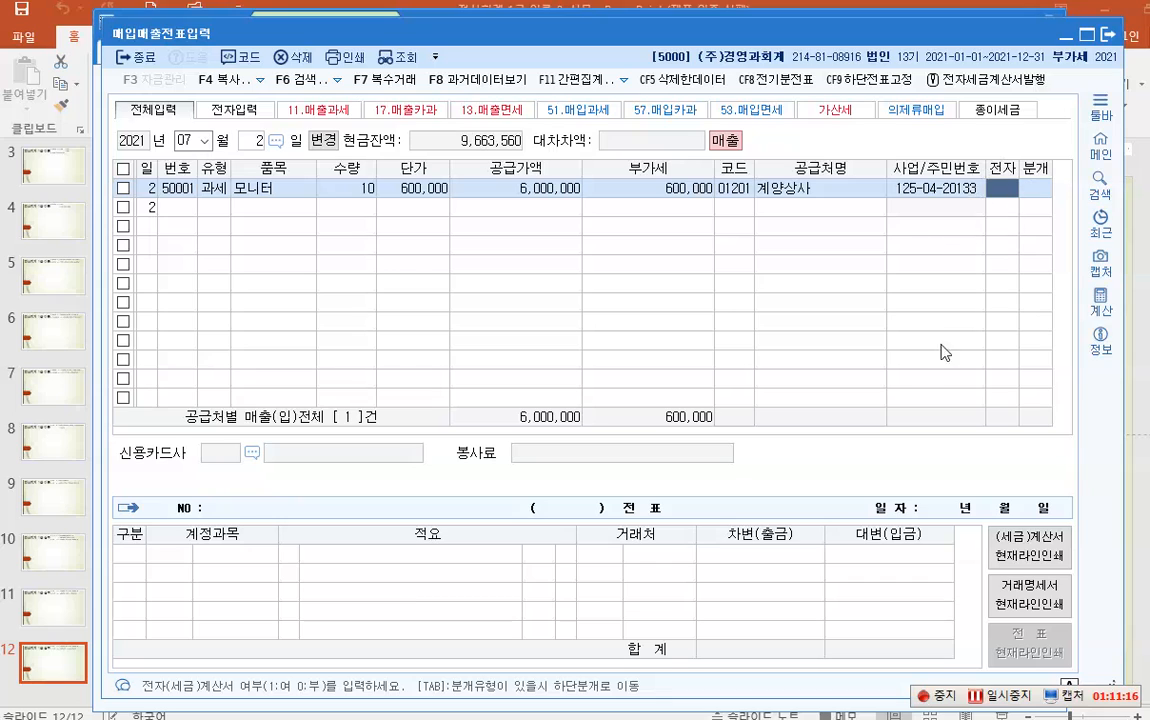
text(1)
key(Return)
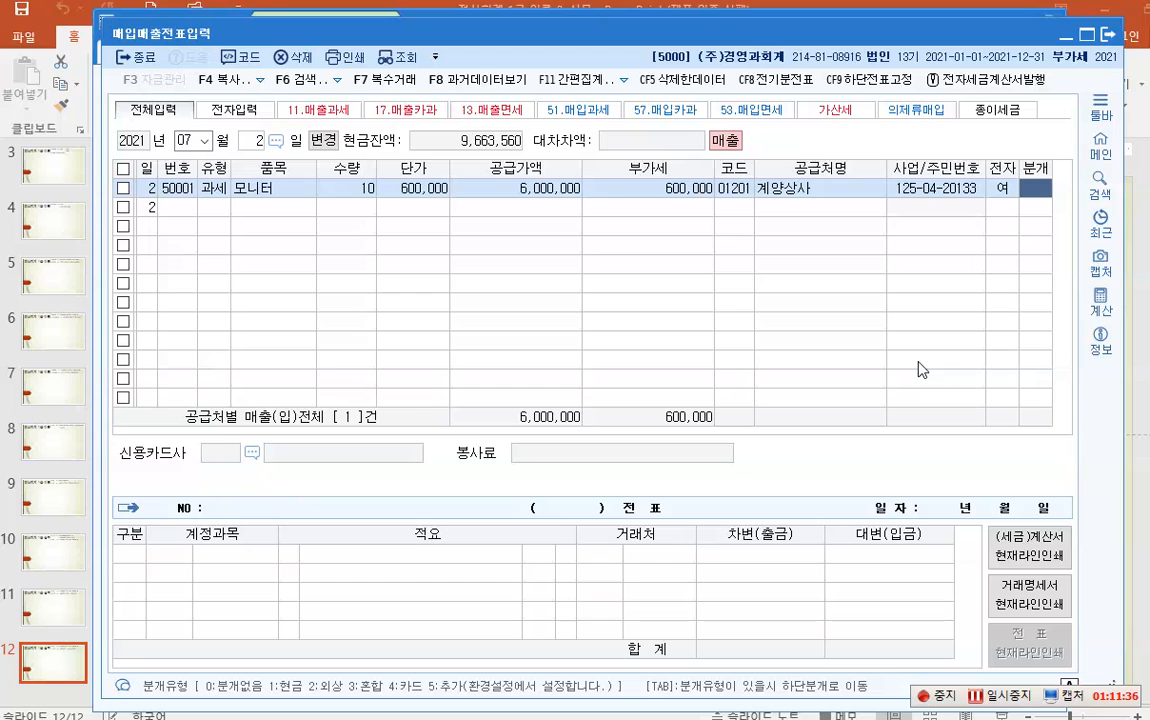
- Blank out the 전자 value on the 모니터 line and move on to 분개
key(Left)
key(space)
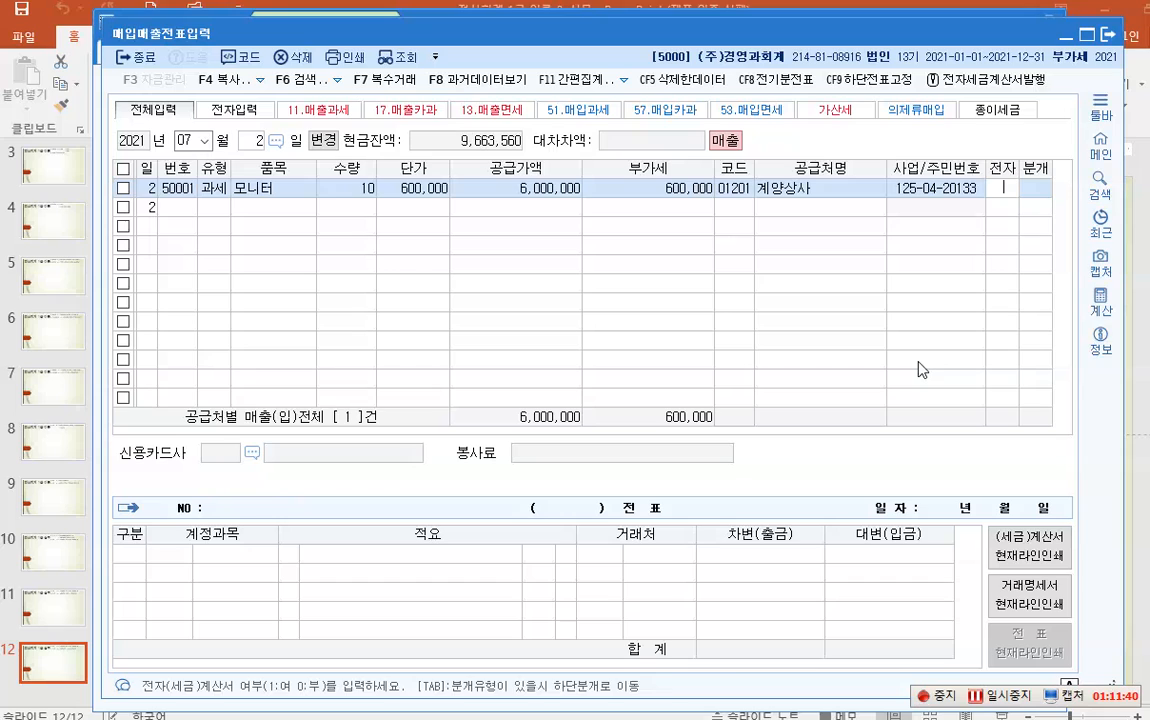
key(Return)
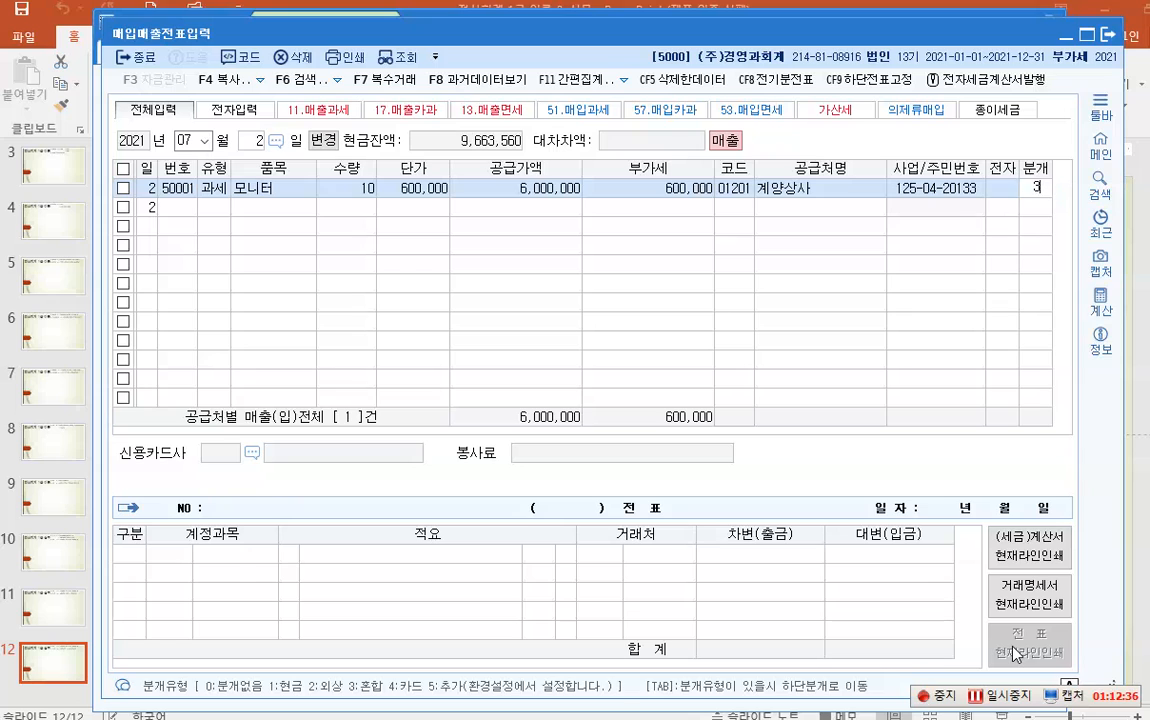
- Make the journal 혼합 (3), debiting 현금 3,000,000 and 0108 외상매출금 3,600,000
text(3)
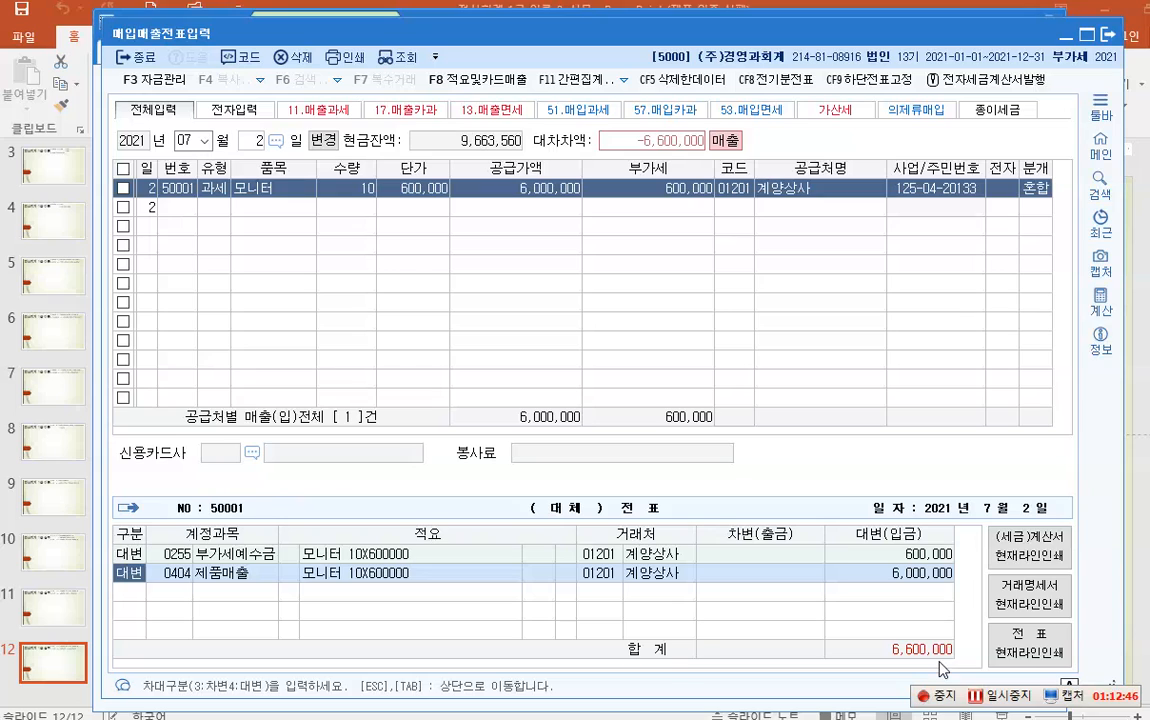
key(Return)
key(Return)
key(Return)
key(Return)
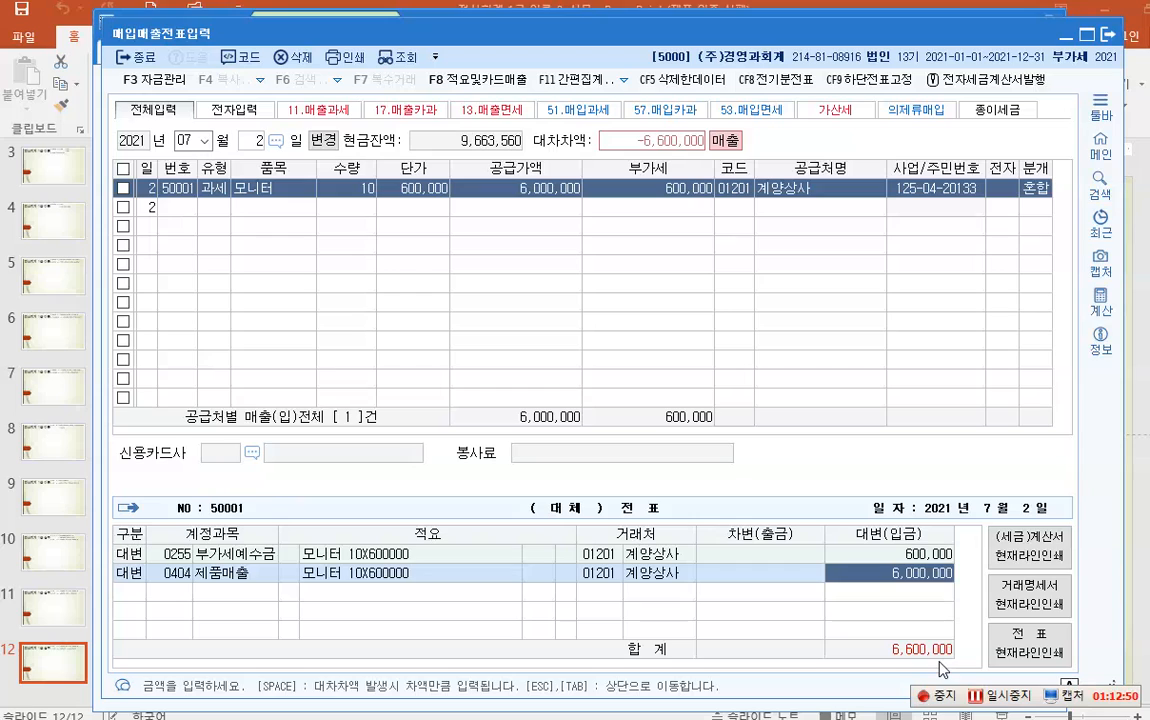
key(Return)
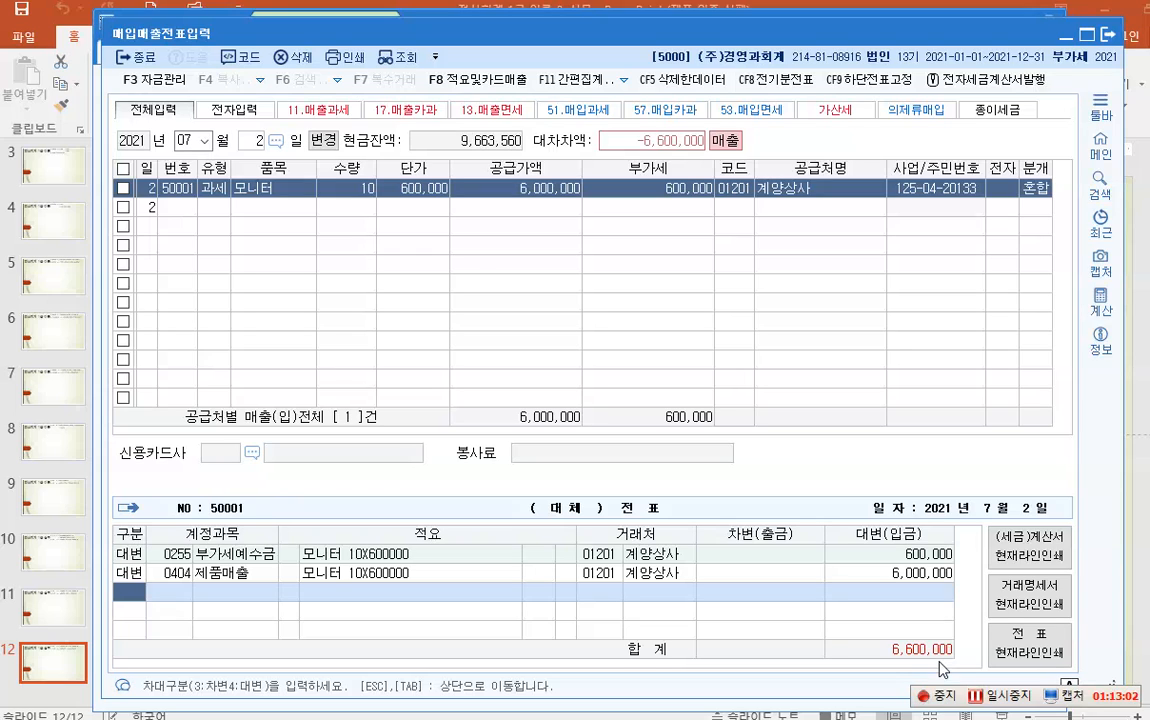
text(3)
key(Return)
text(101)
key(Return)
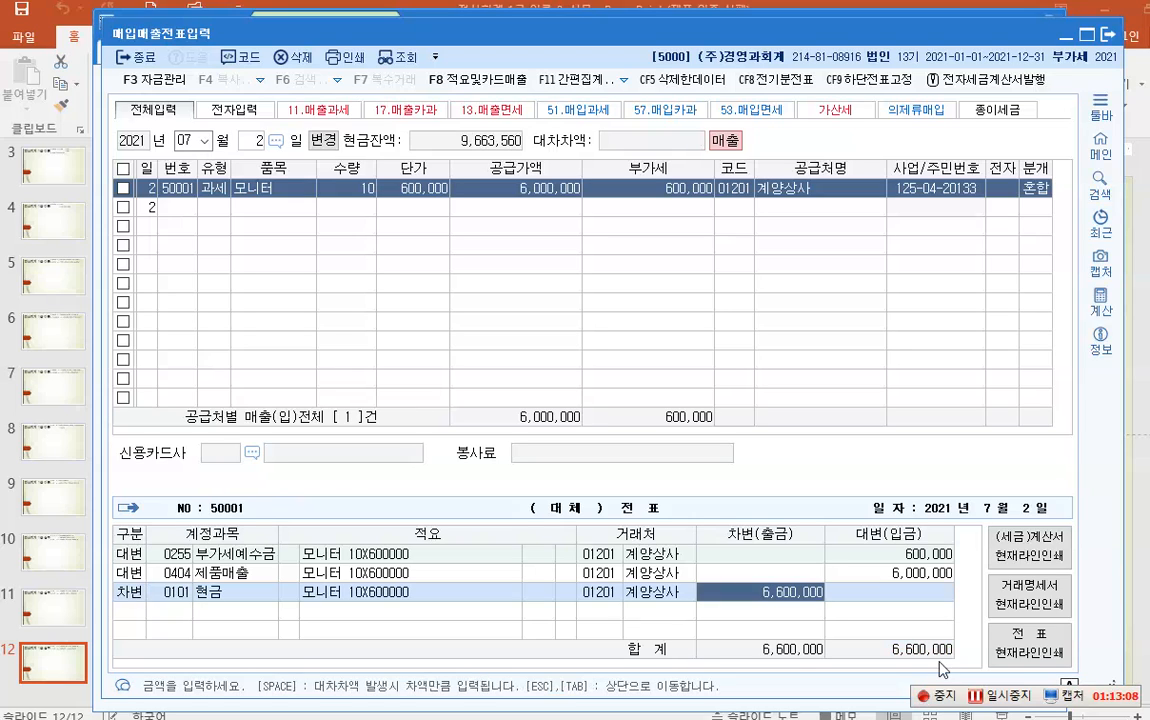
text(3000000)
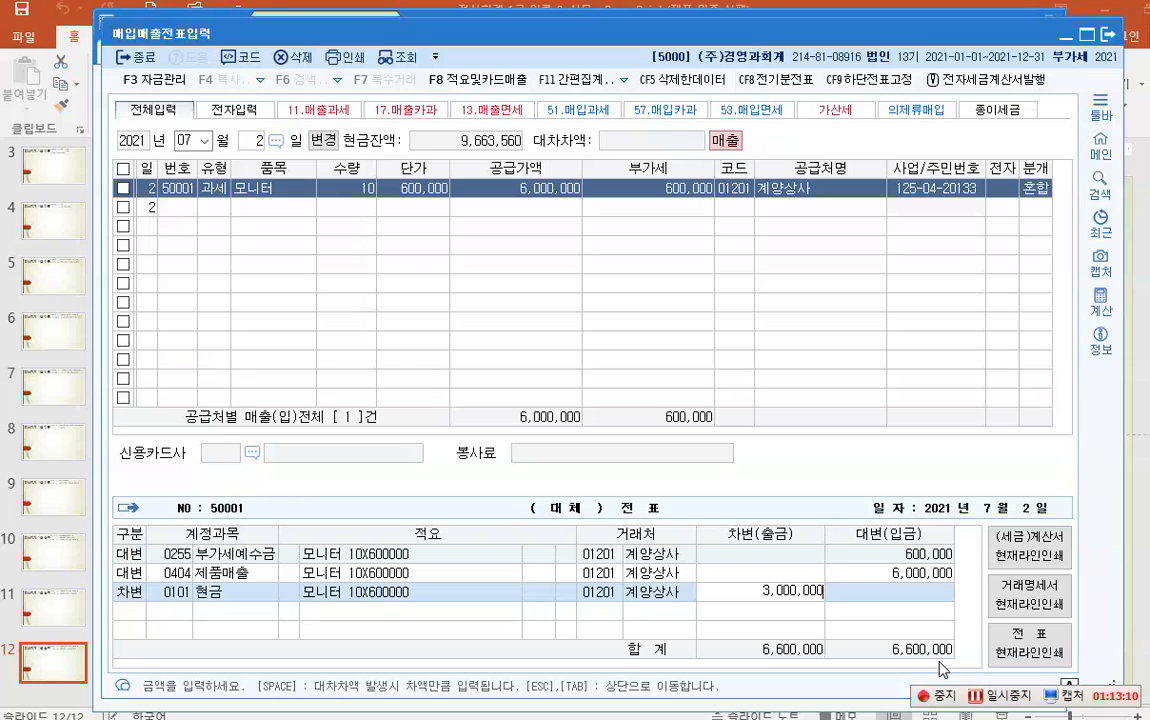
key(Return)
text(3)
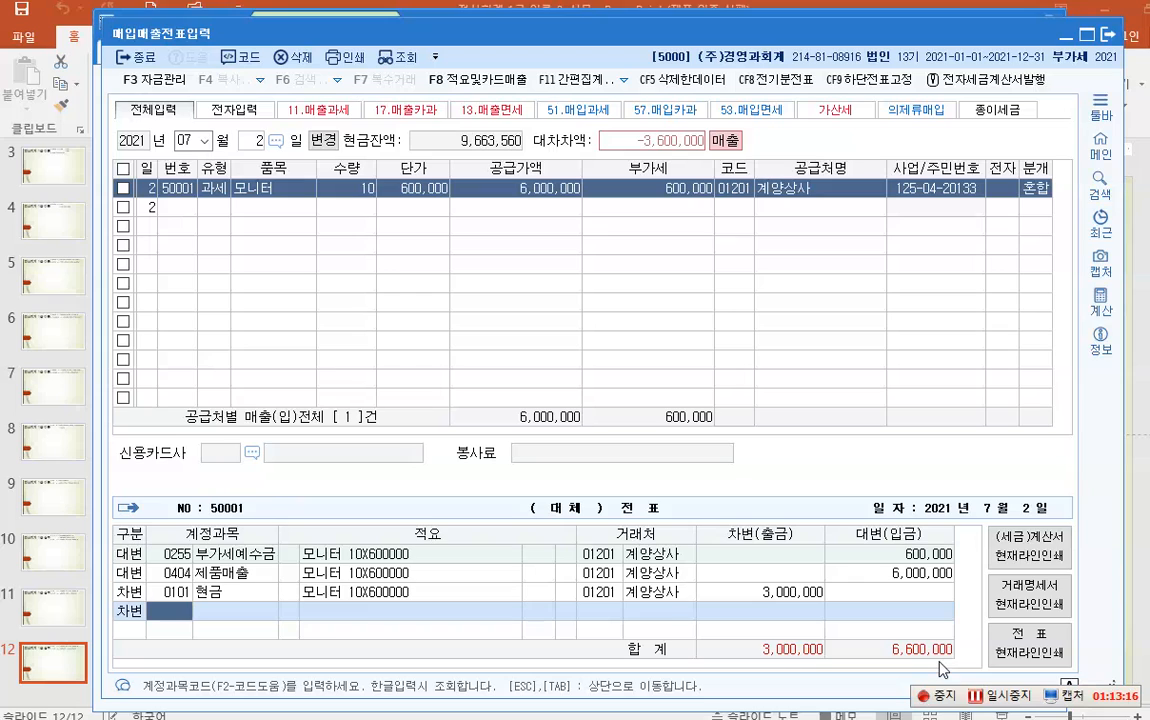
text(10)
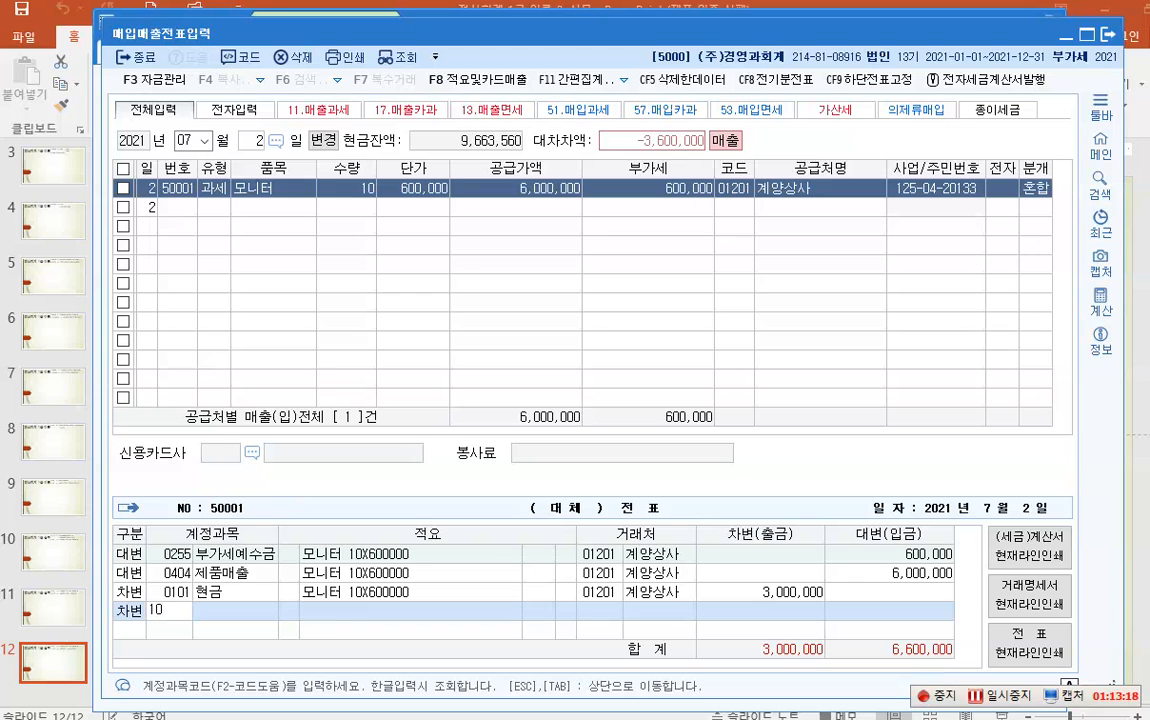
text(8)
key(Return)
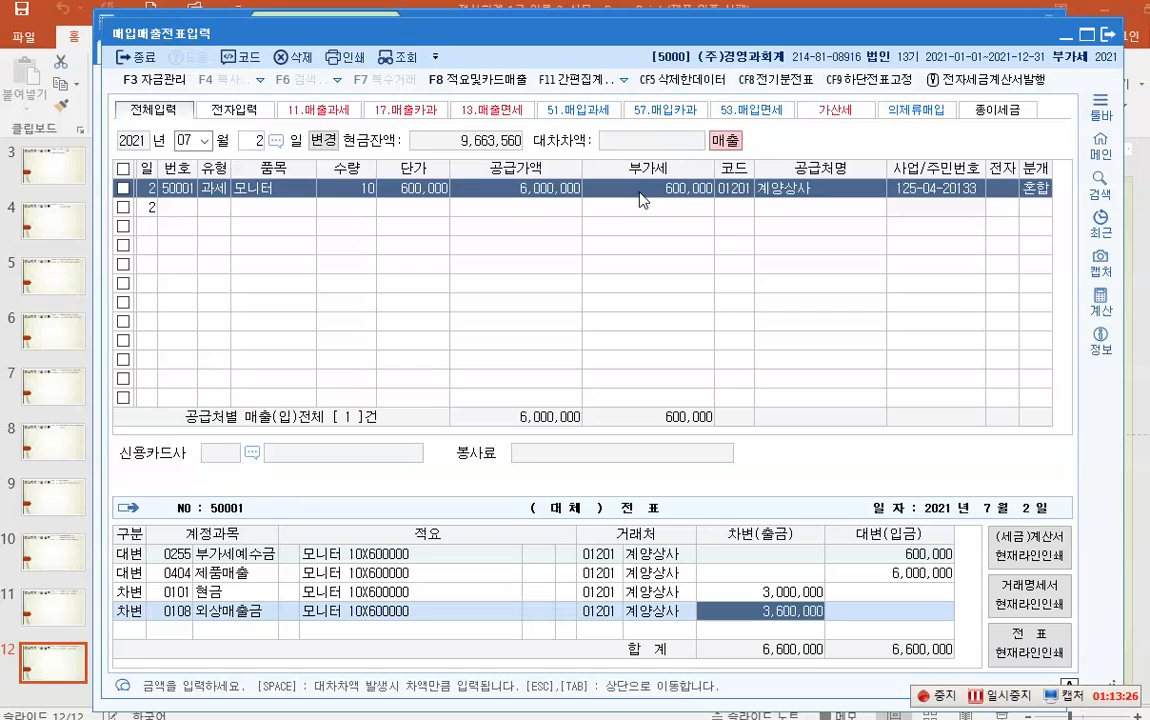
key(ctrl+1)
click(1065, 184)
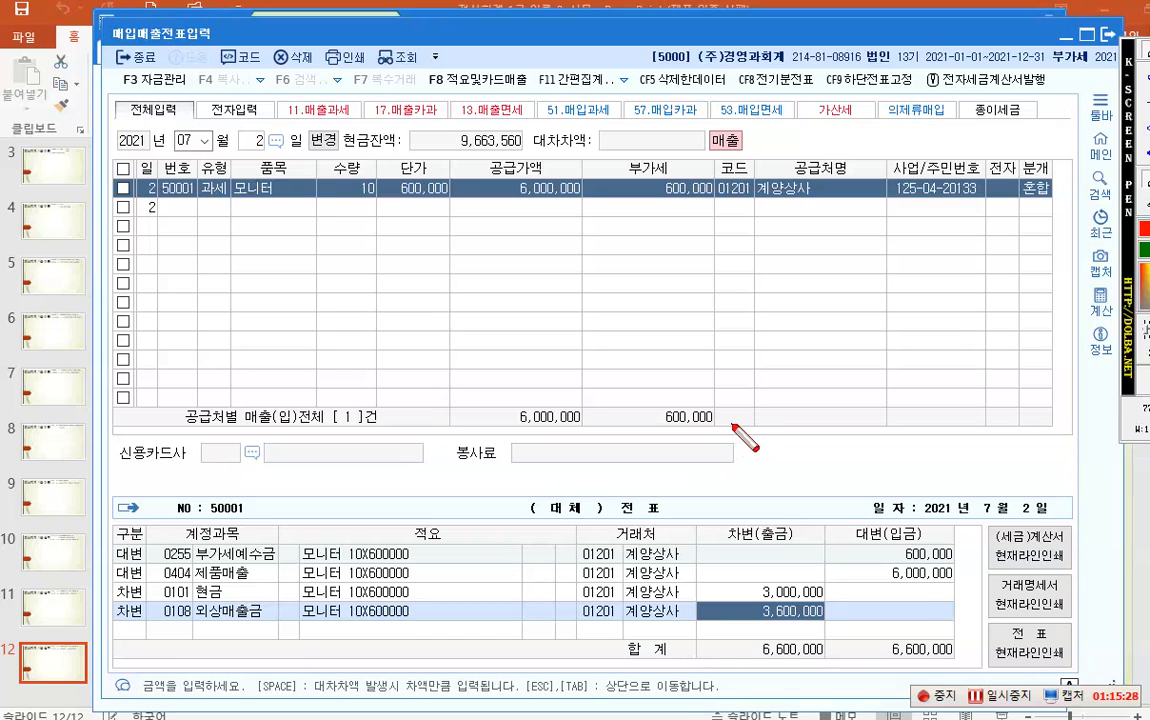
key(Escape)
- Switch the entry day to July 3 and start a 과세 (11) row
click(252, 144)
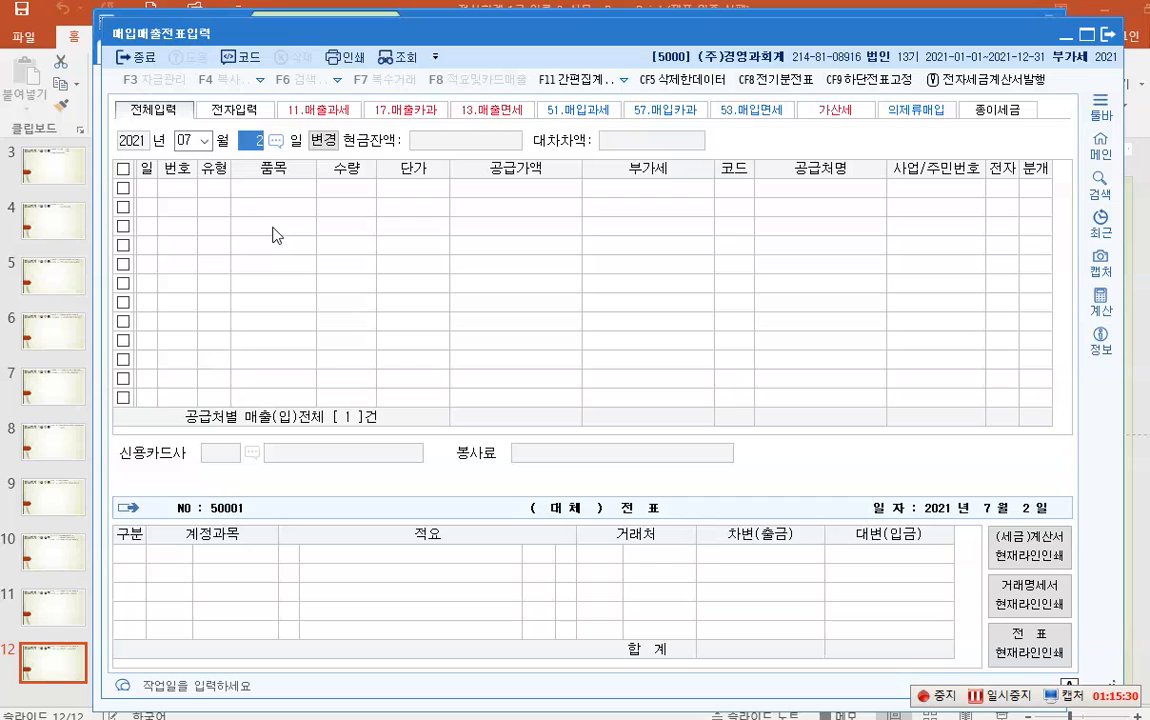
text(3)
key(Return)
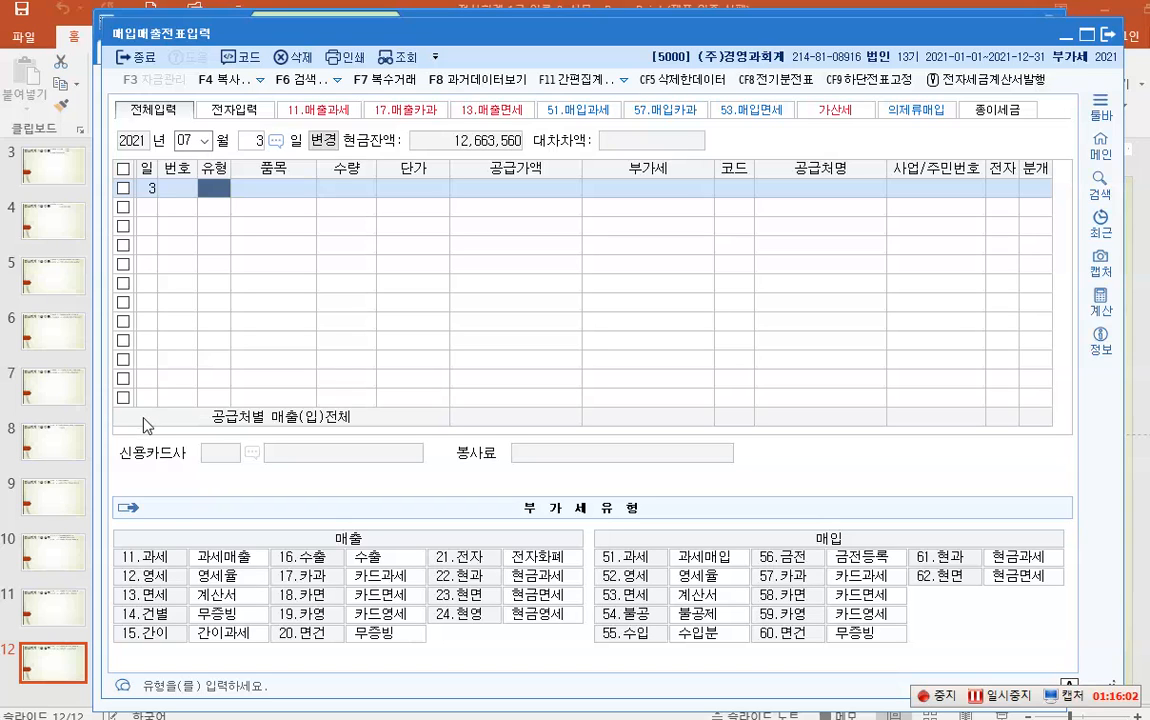
text(11)
key(Return)
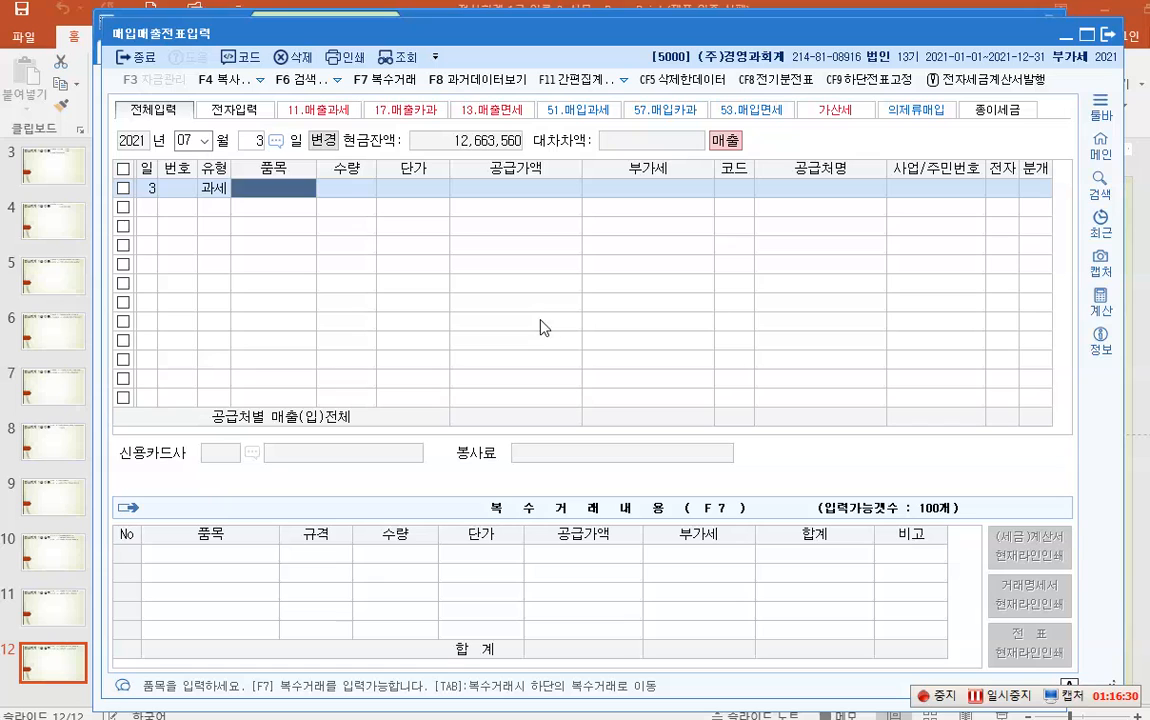
key(ctrl+1)
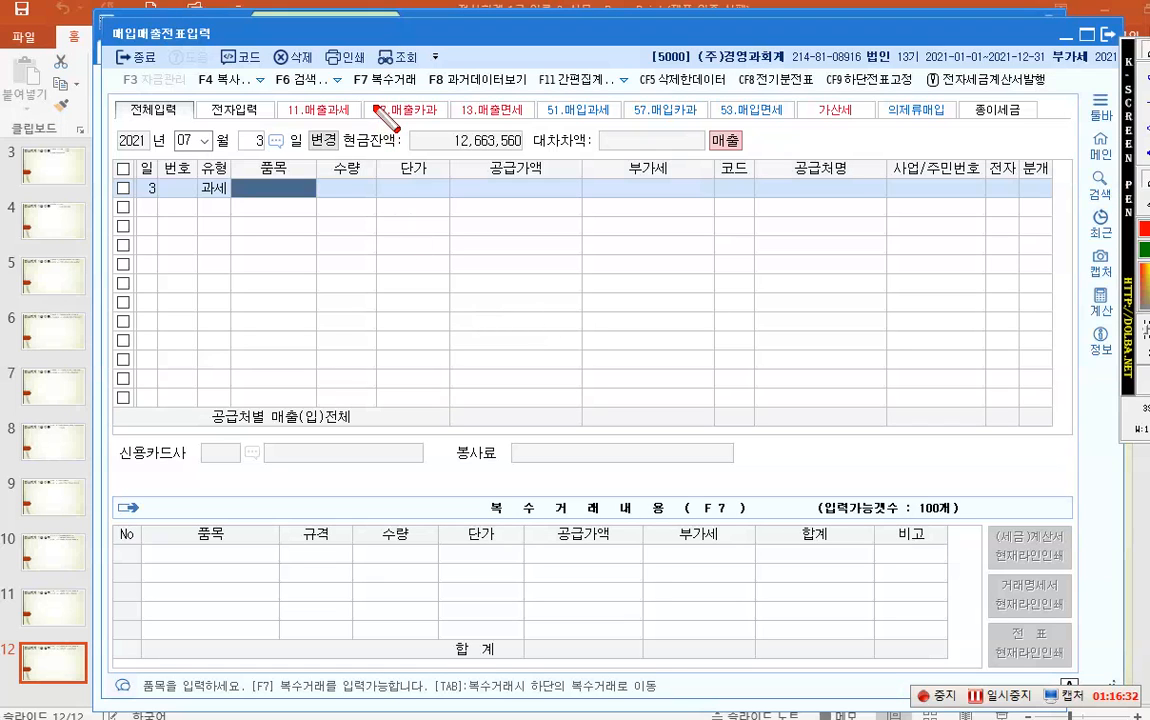
drag(345, 58, 426, 97)
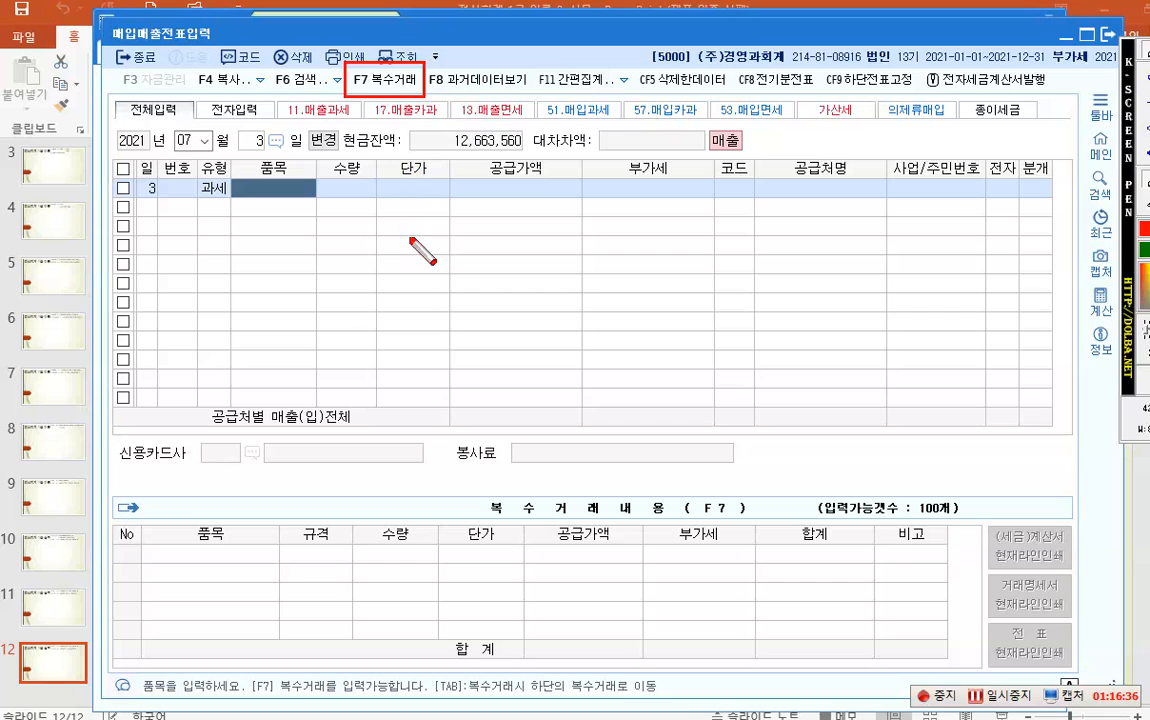
- In multiple-item entry, add item 제품 가 with quantity 30 at unit price 120,000
key(Escape)
click(386, 88)
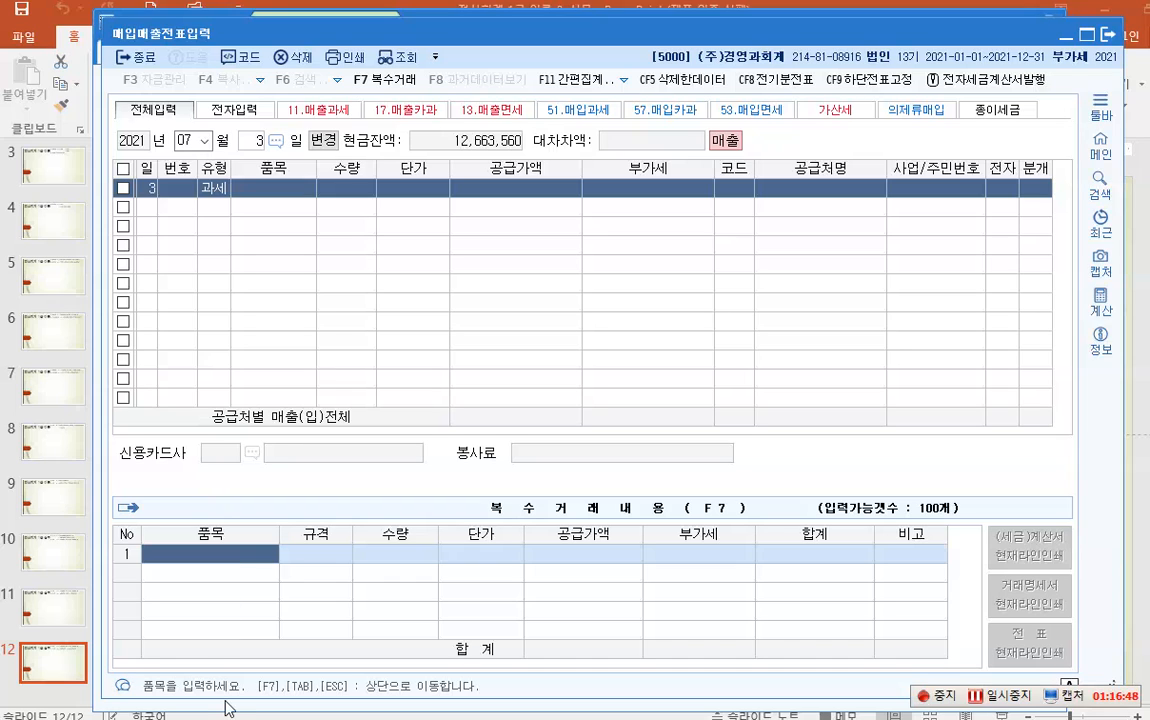
text(wp)
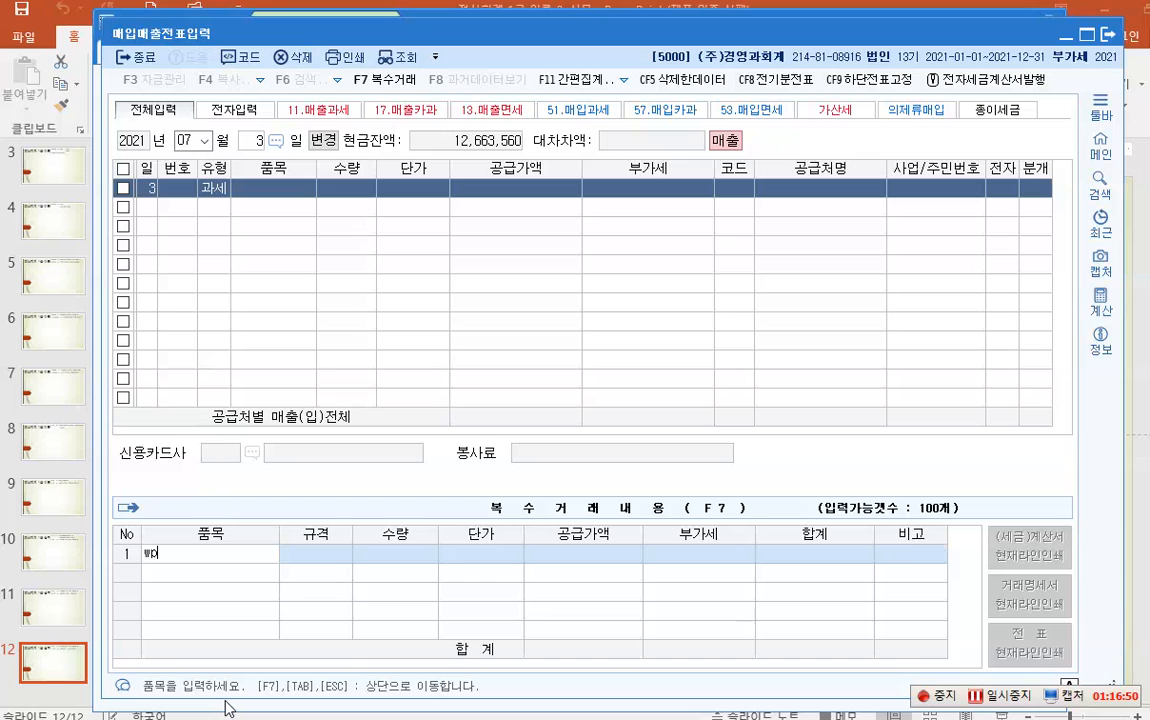
key(BackSpace)
key(BackSpace)
key(Hangul)
text(제품 가)
key(Return)
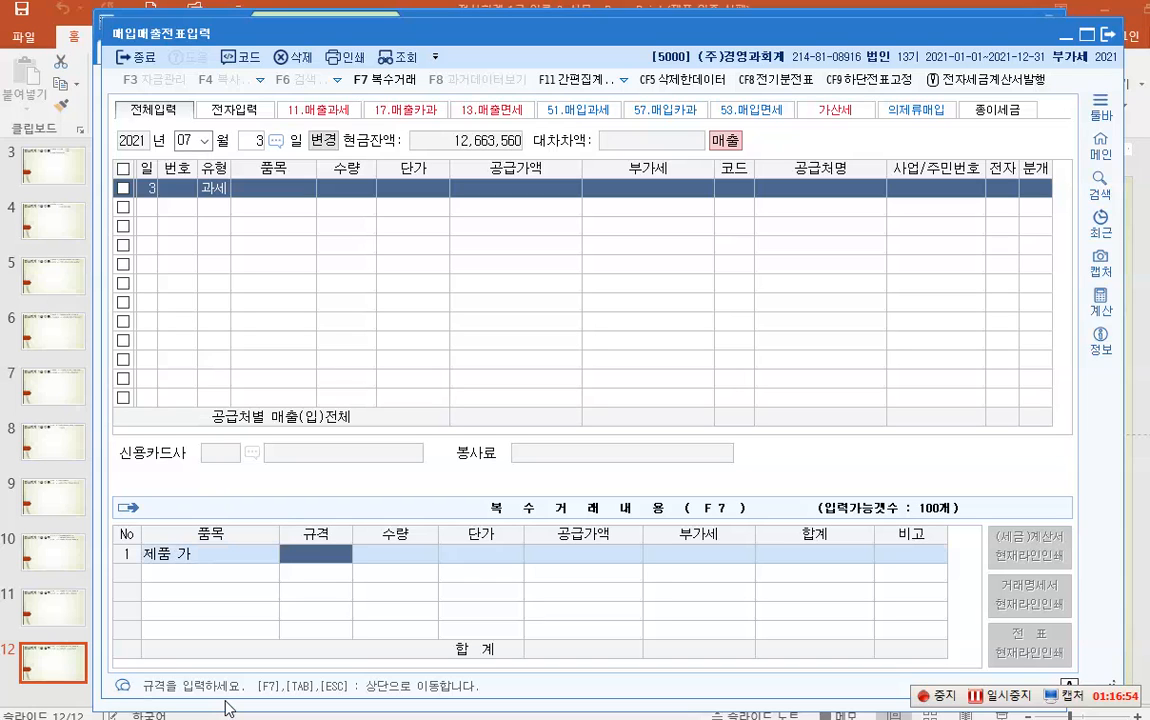
key(Return)
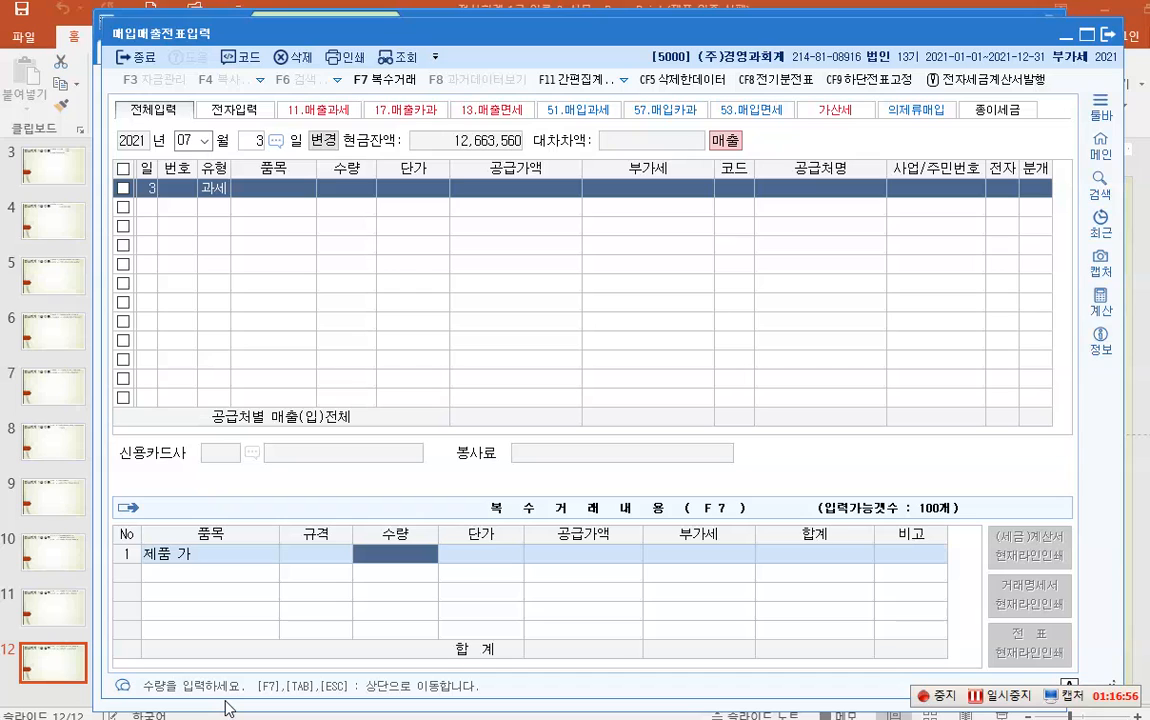
text(30)
key(Return)
text(120,000)
key(Return)
key(Return)
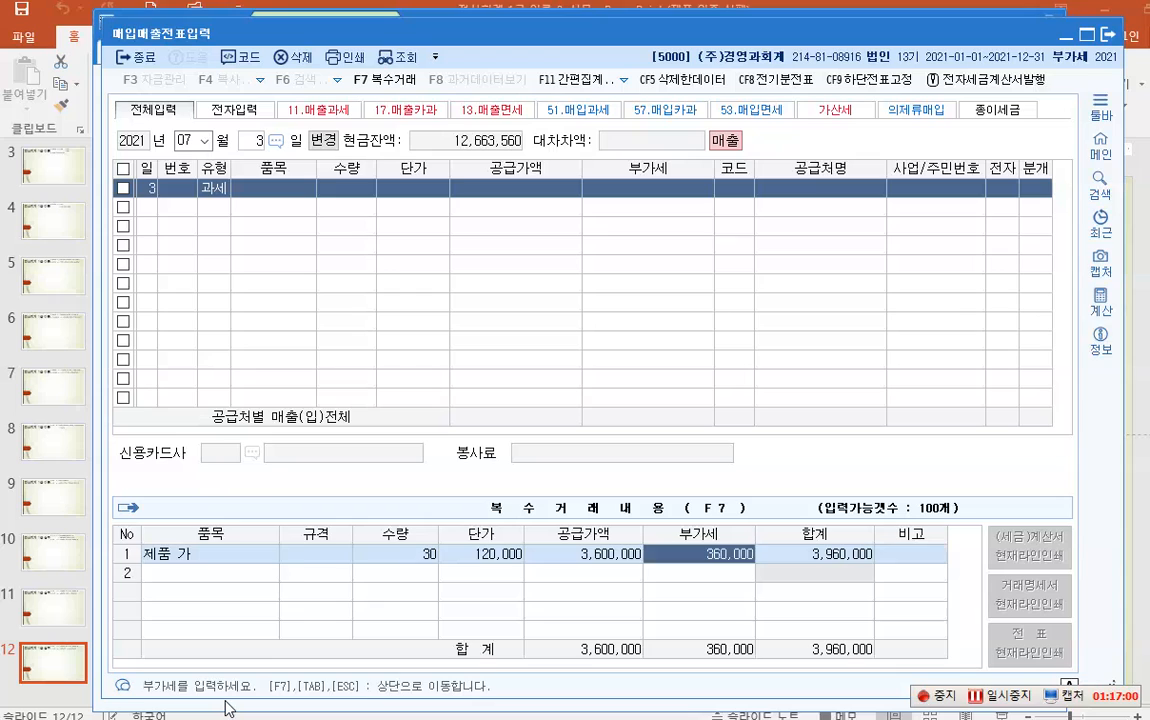
key(Return)
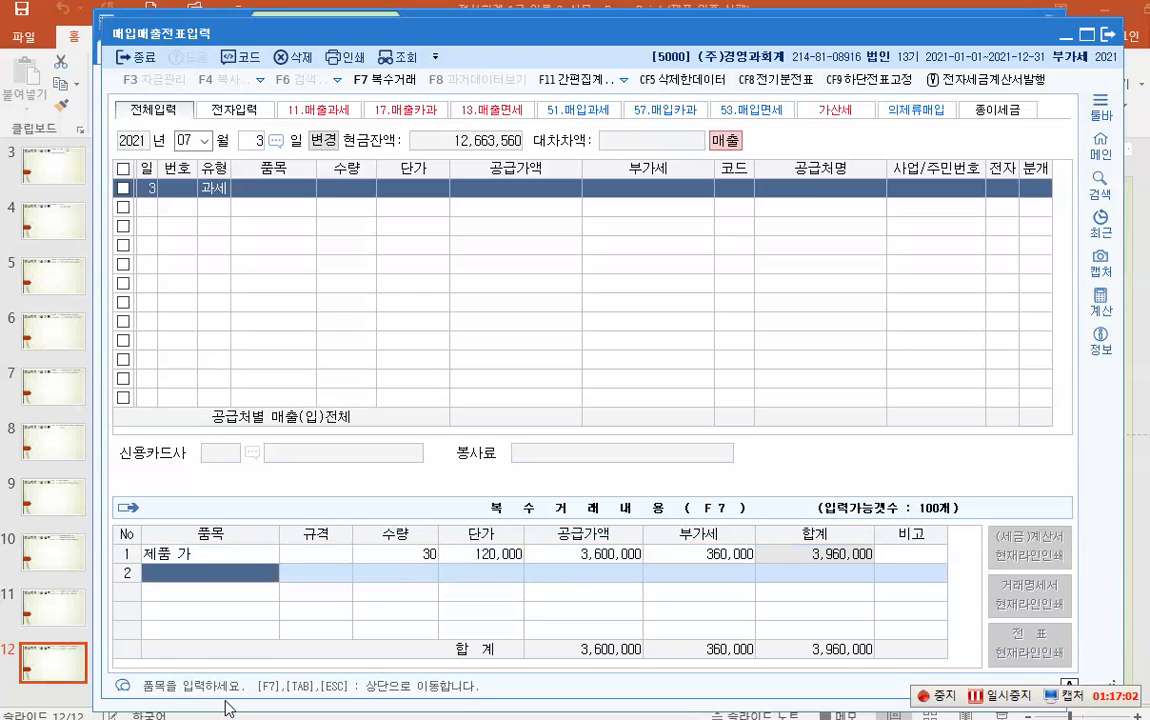
- Add 제품 나, 50 at 400,000, and carry the totals (23,600,000 + 2,360,000 VAT) to the sale row
text(제품 나)
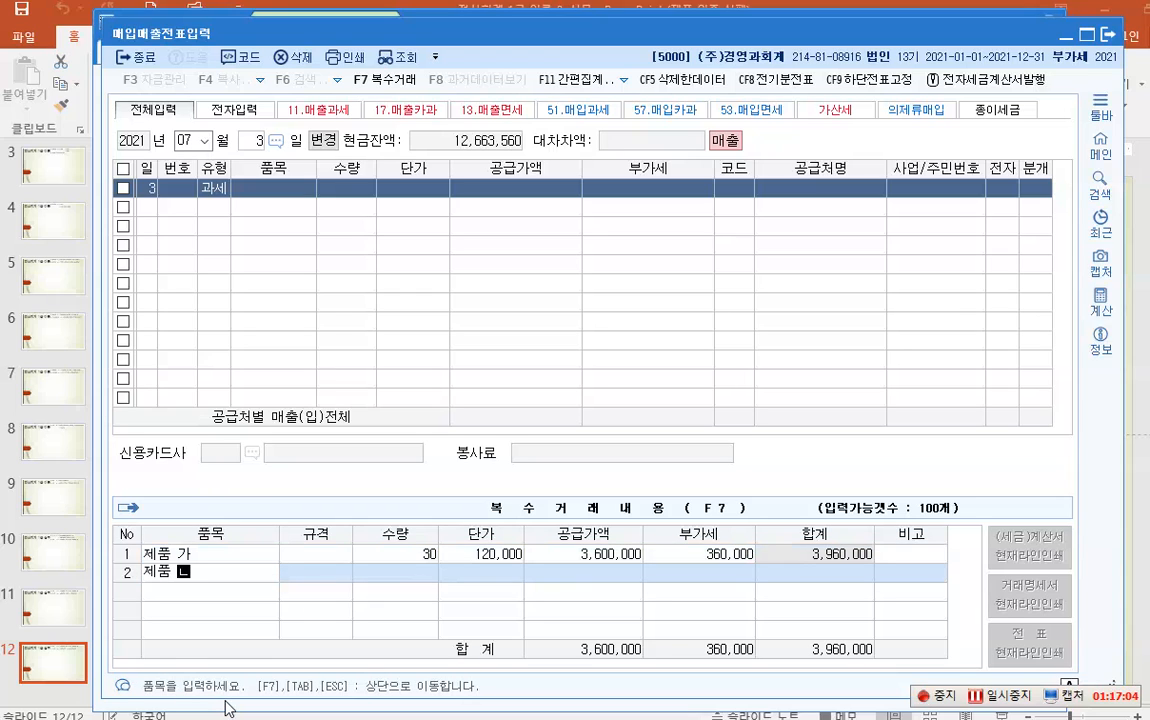
key(Return)
key(Return)
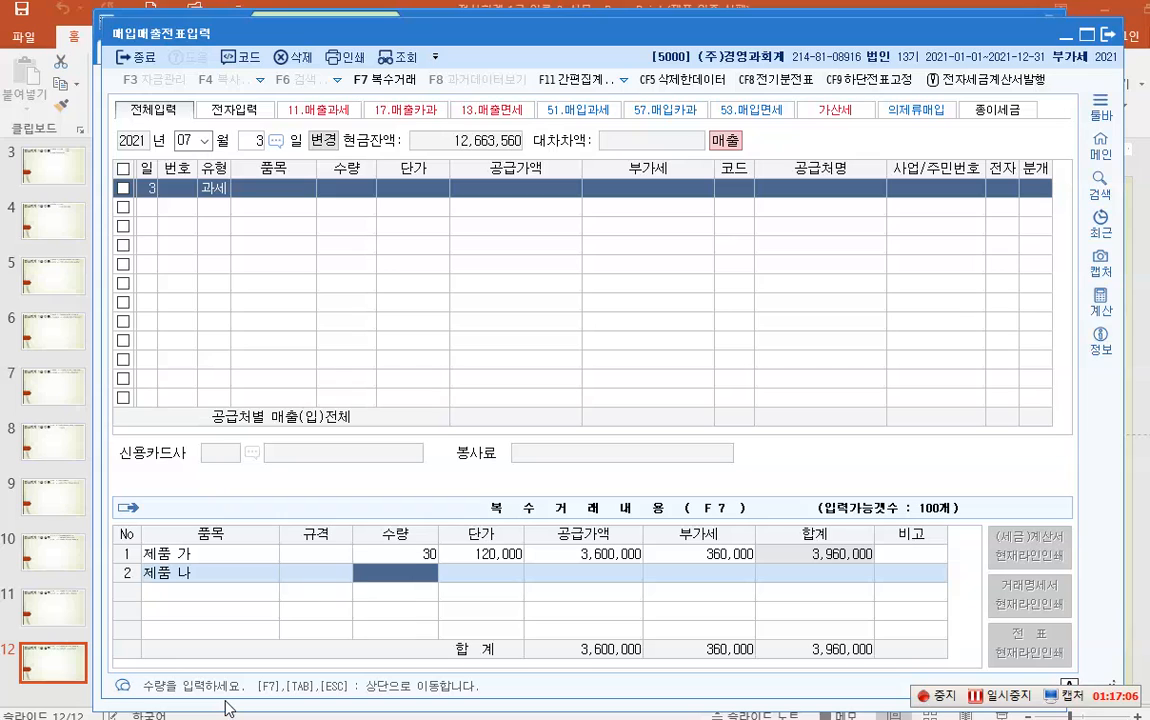
text(50)
key(Return)
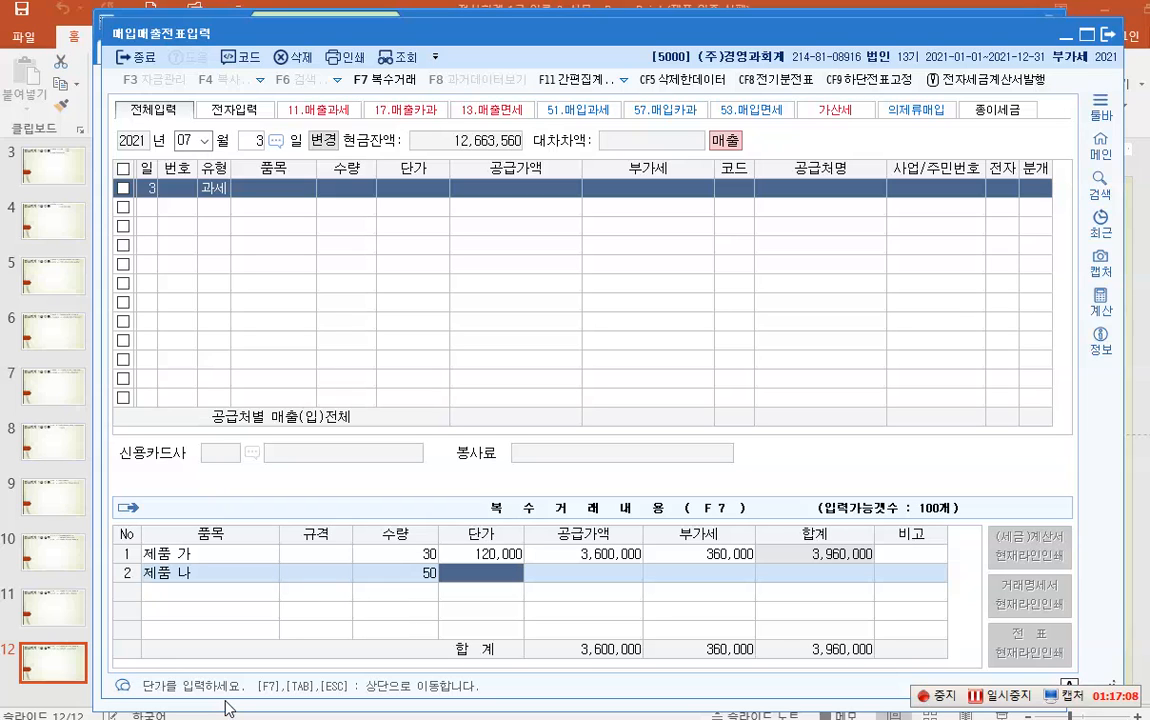
text(4000000)
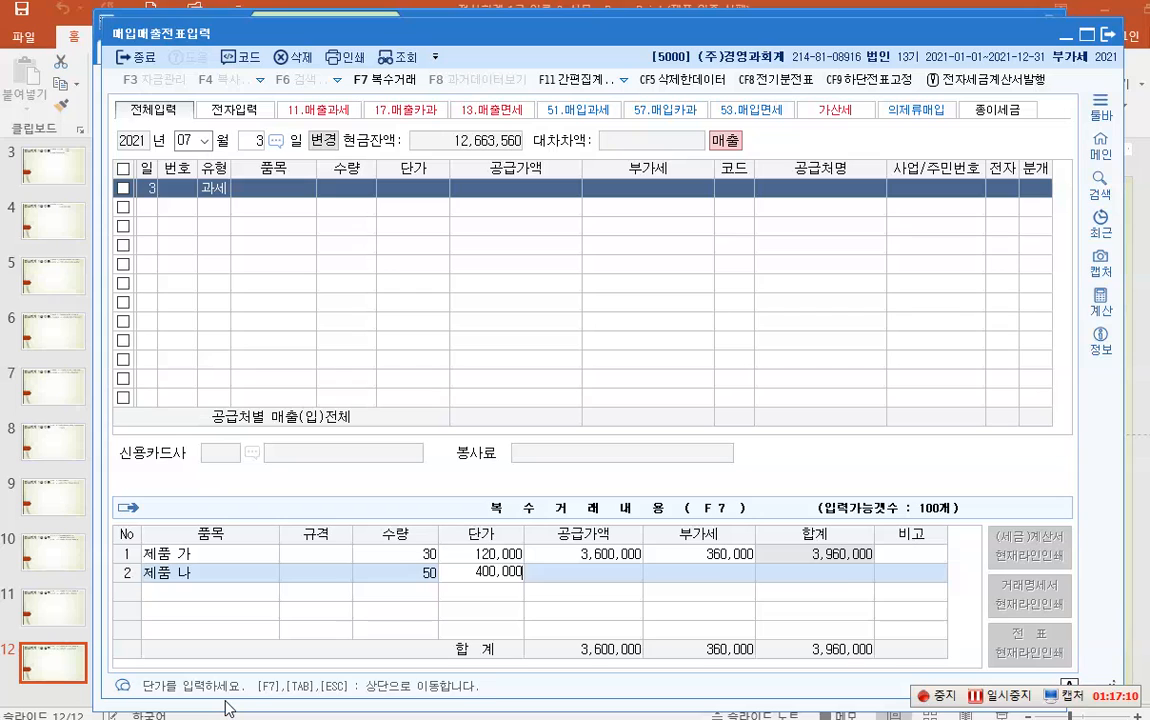
key(Return)
key(Return)
key(Return)
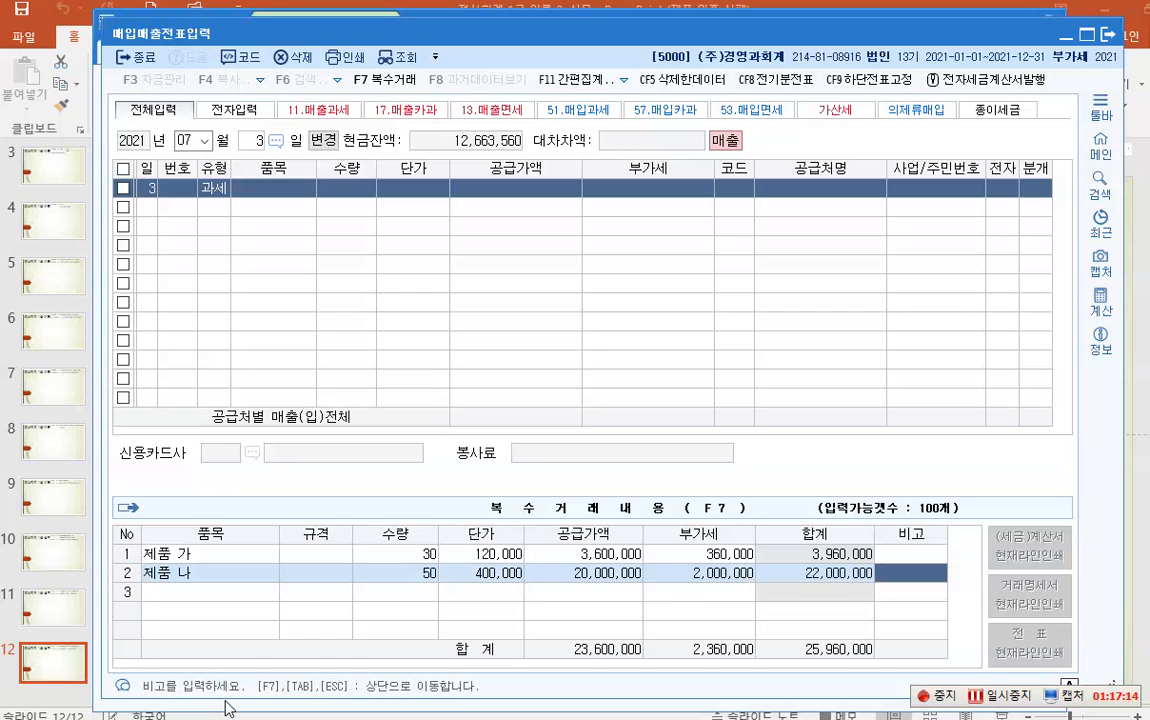
key(Escape)
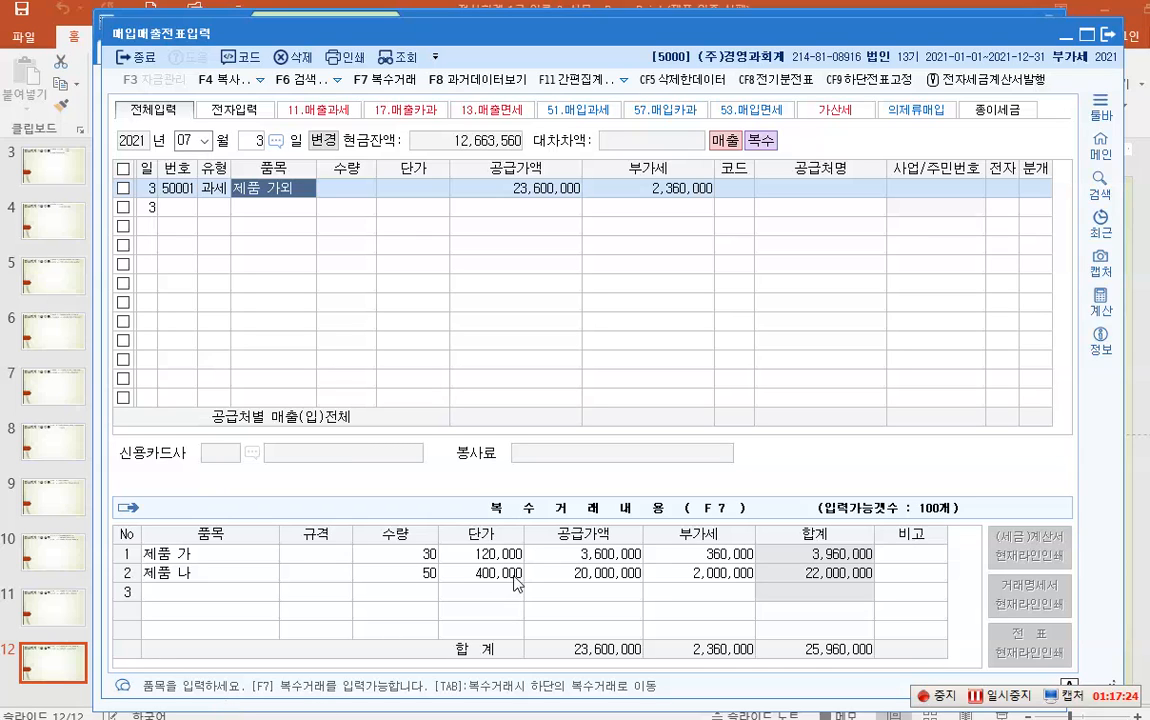
key(ctrl+1)
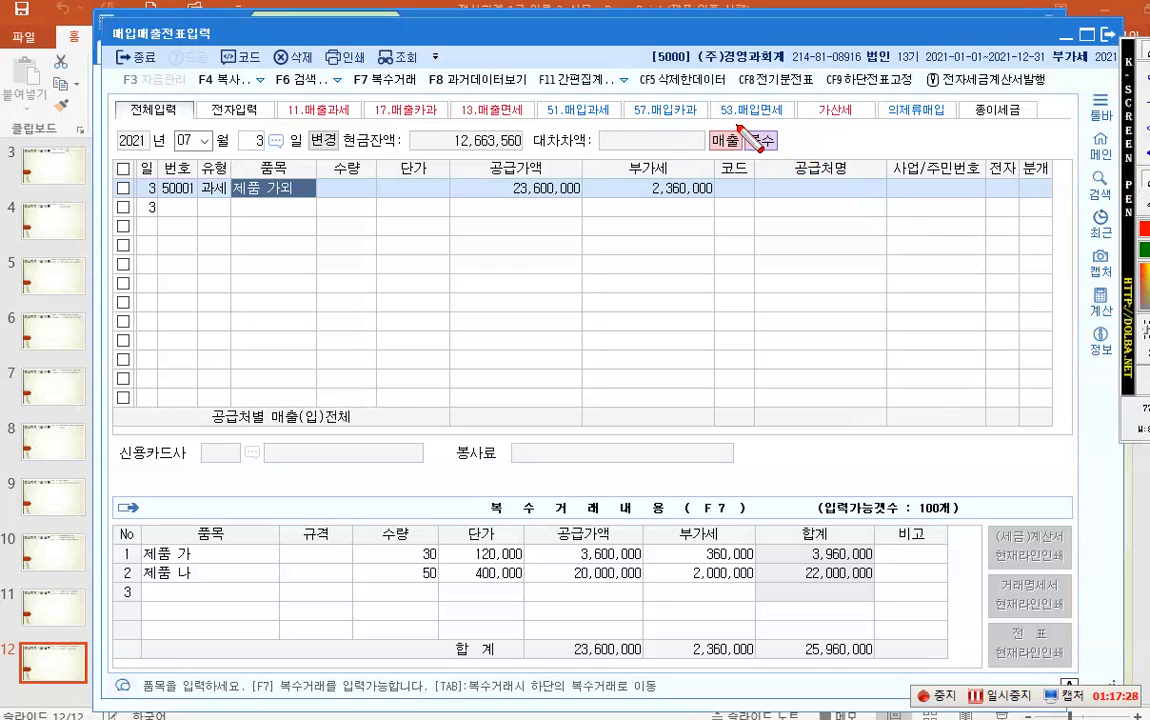
drag(700, 123, 792, 156)
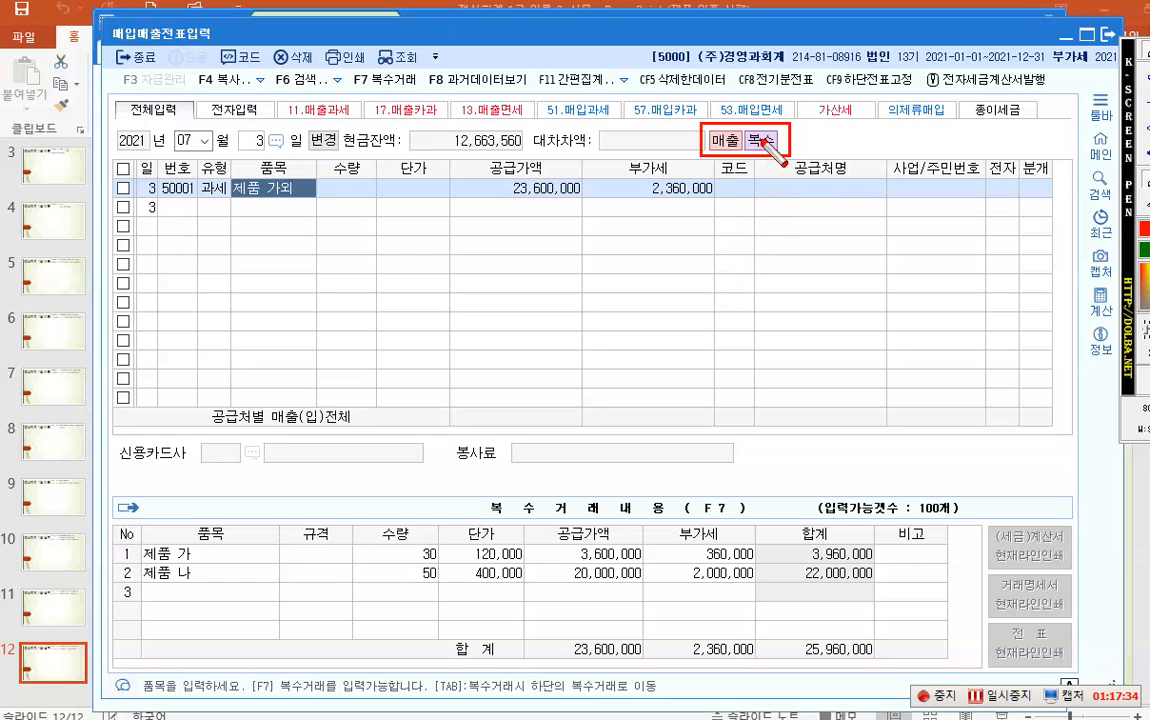
- Assign customer 01002 원효상회 to the July 3 제품 가외 sale
click(740, 188)
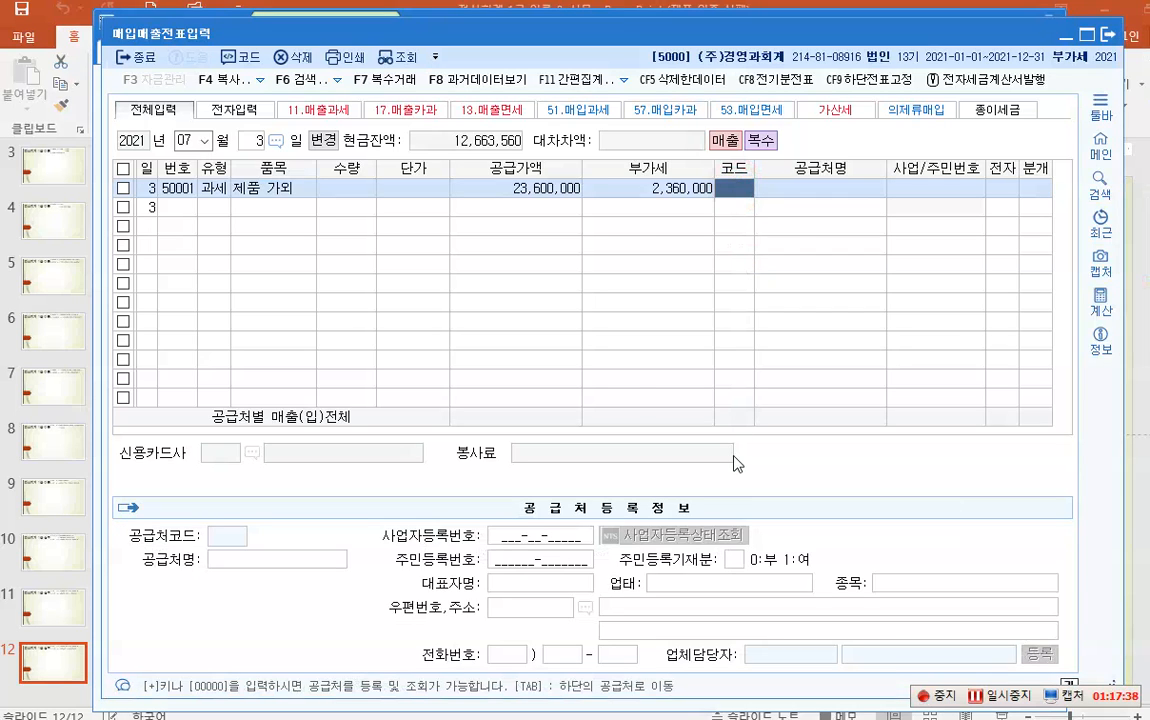
key(F2)
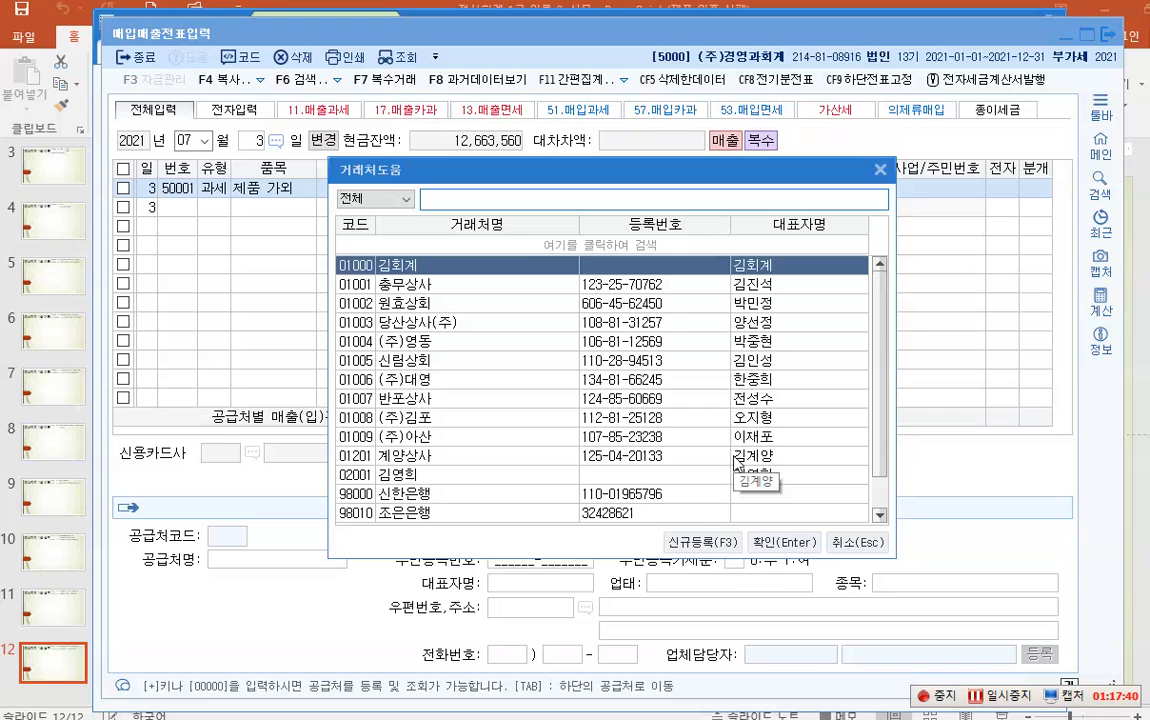
key(Down)
key(Return)
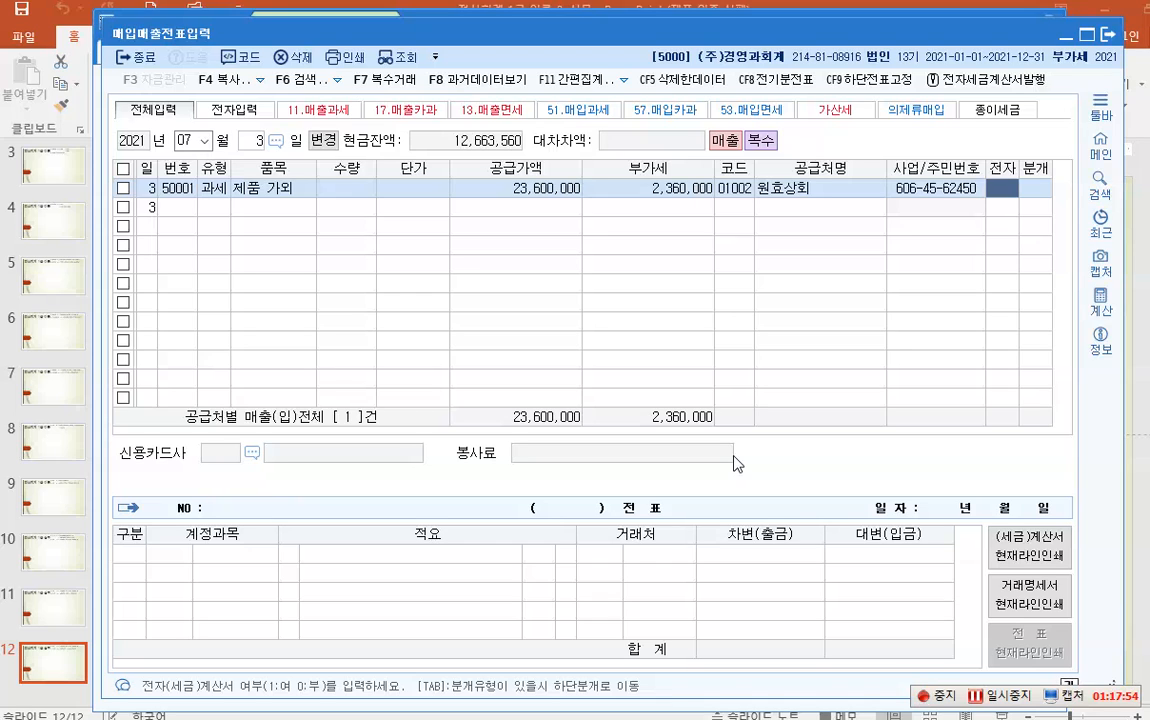
- Journal the sale on credit with 분개 type 3 (외상), balancing at 25,960,000
key(Return)
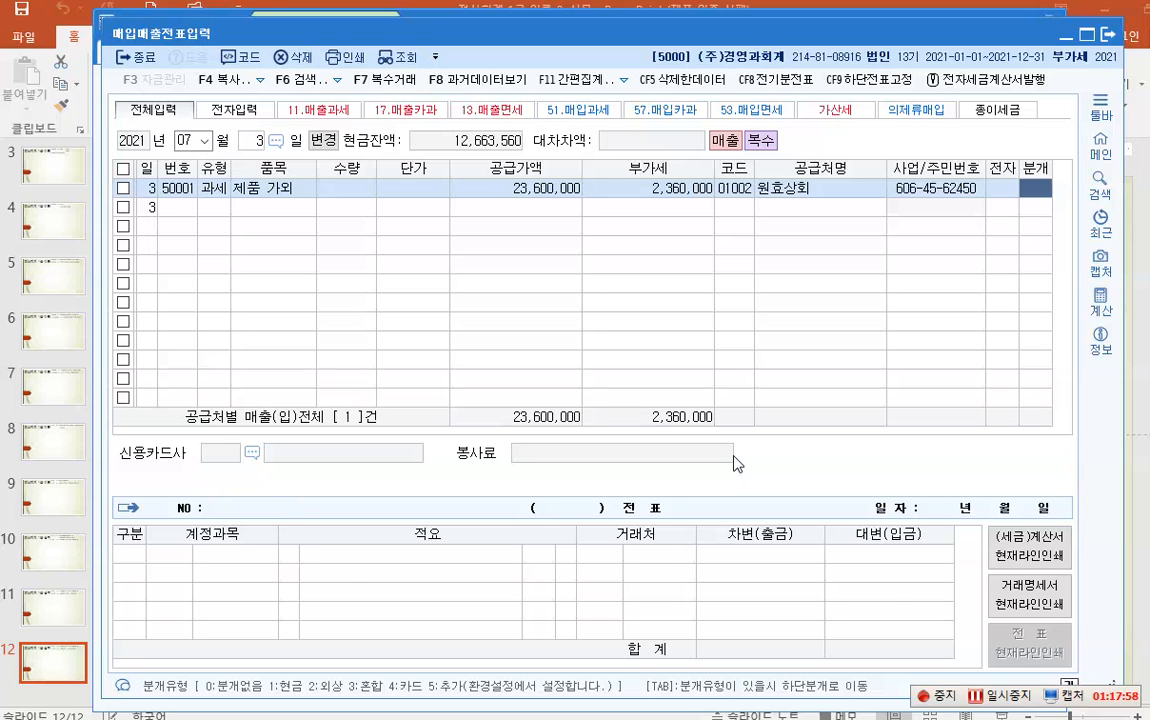
text(3)
key(Return)
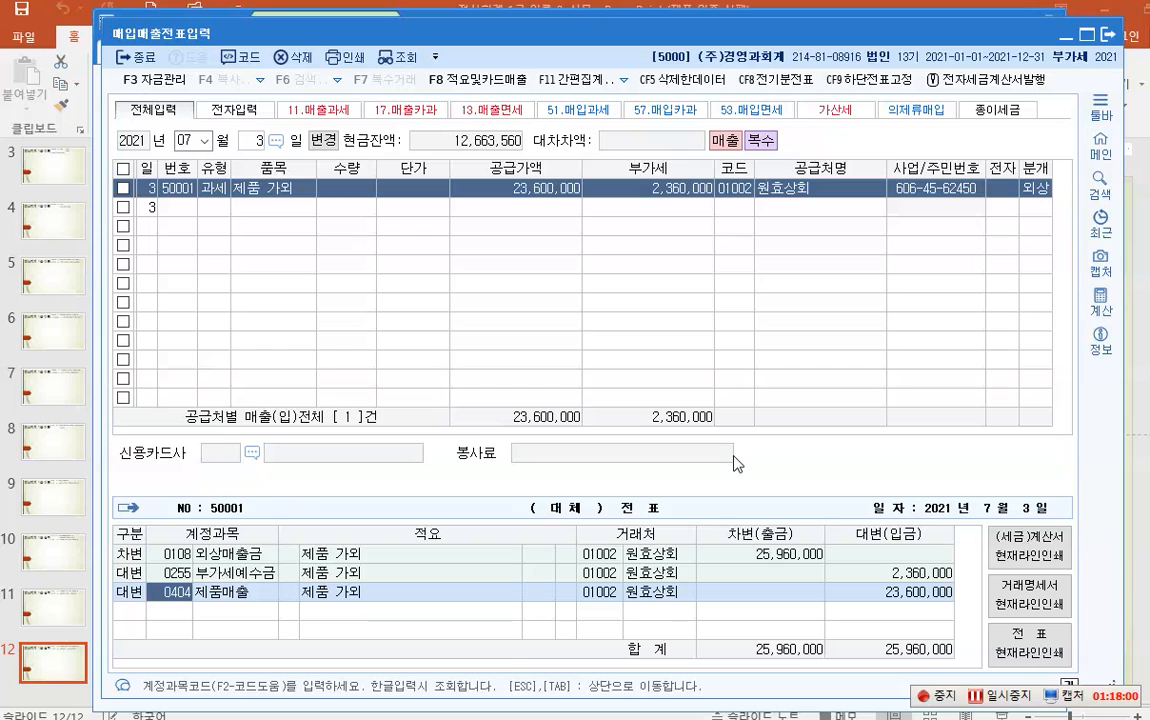